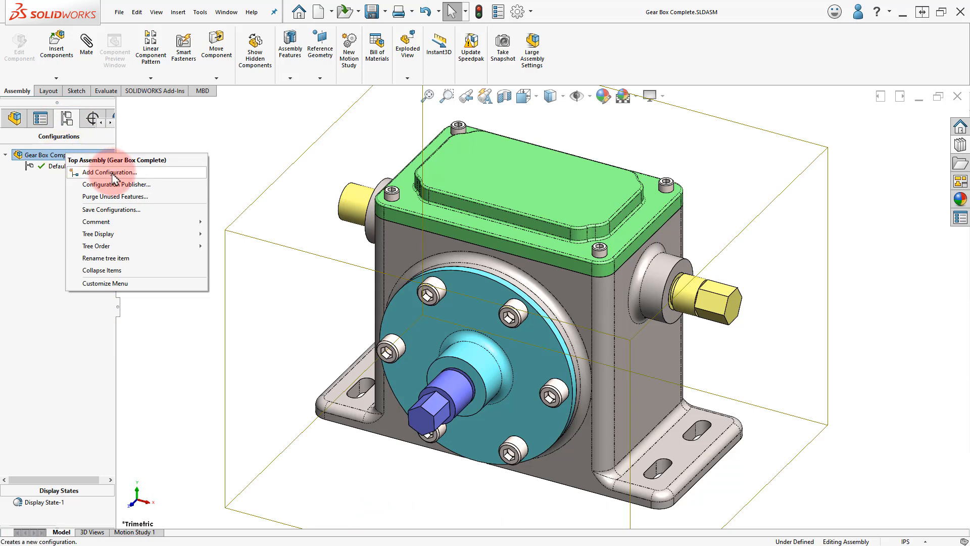
Add two configurations: With Gears, described as Full Gear Parts, and Simplified, described as No Gears, No Hardware
{"action": "left_click", "coordinate": [107, 173]}
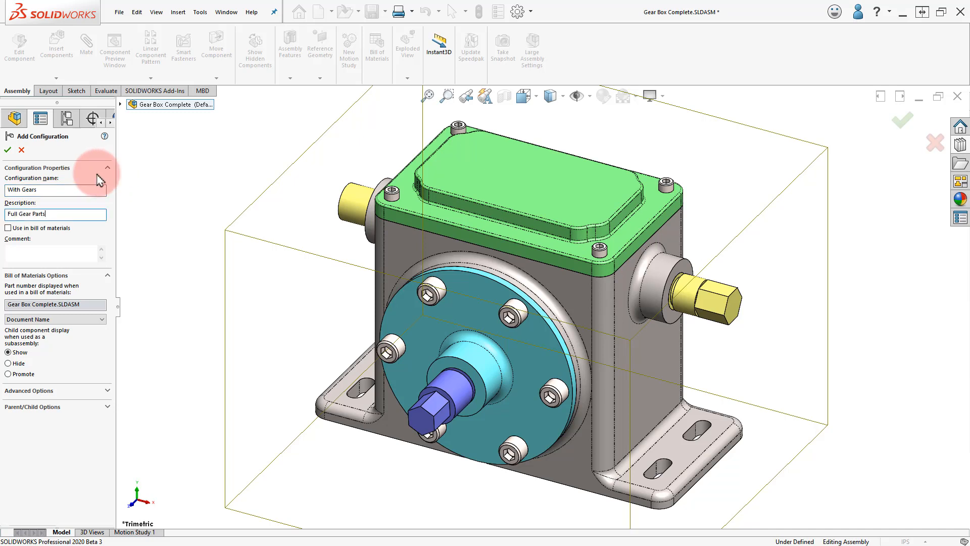
{"action": "left_click", "coordinate": [8, 151]}
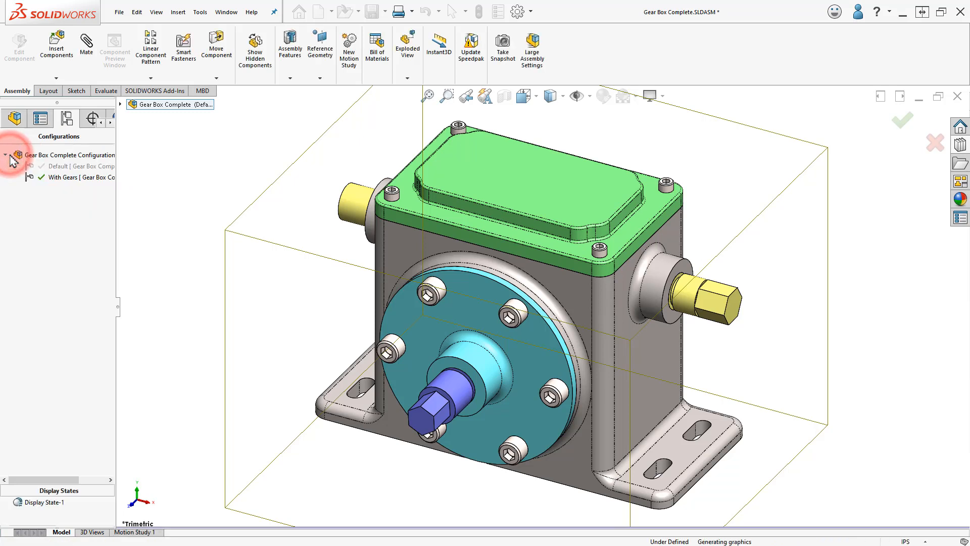
{"action": "right_click", "coordinate": [47, 156]}
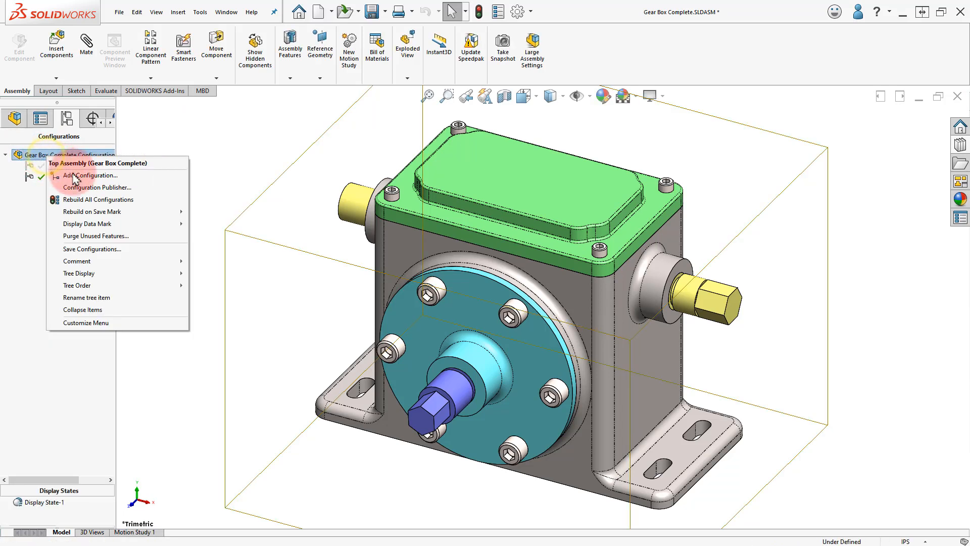
{"action": "left_click", "coordinate": [110, 178]}
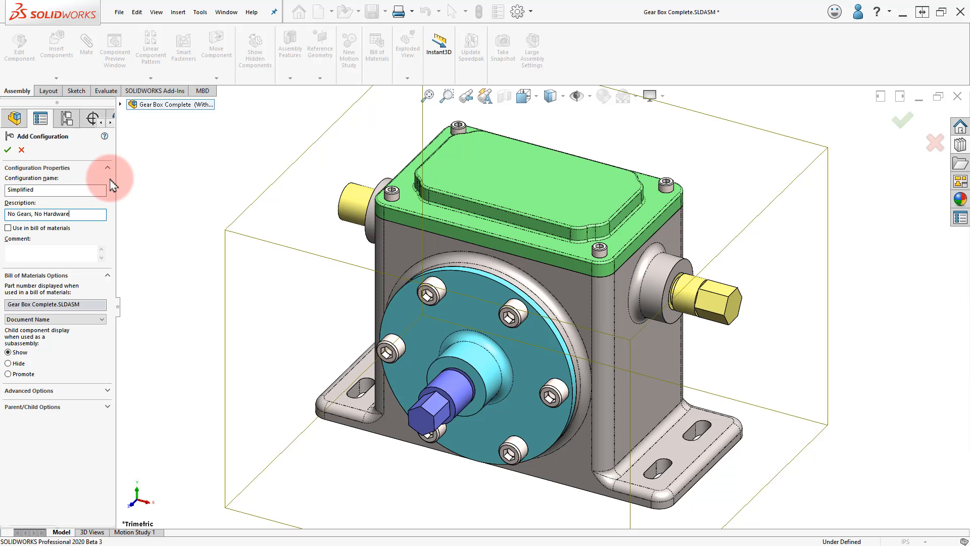
{"action": "key", "text": "Return"}
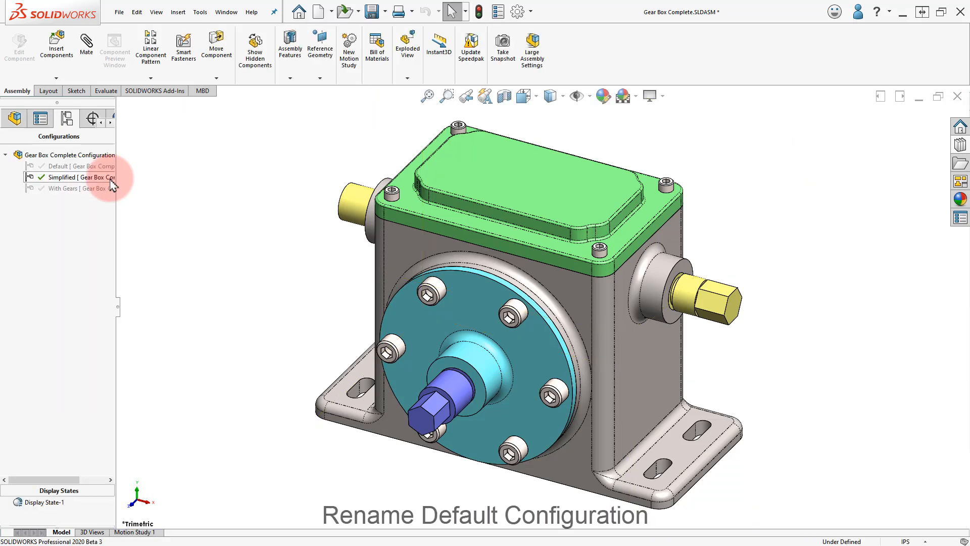
Rename the Default configuration to No Gears and set its description to No Gears, With Hardware
{"action": "left_click", "coordinate": [78, 167]}
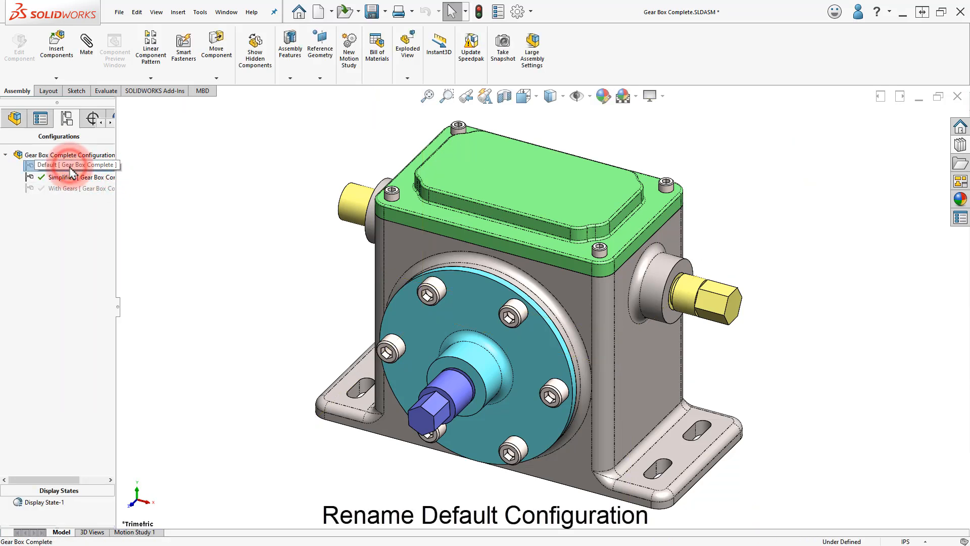
{"action": "right_click", "coordinate": [71, 171]}
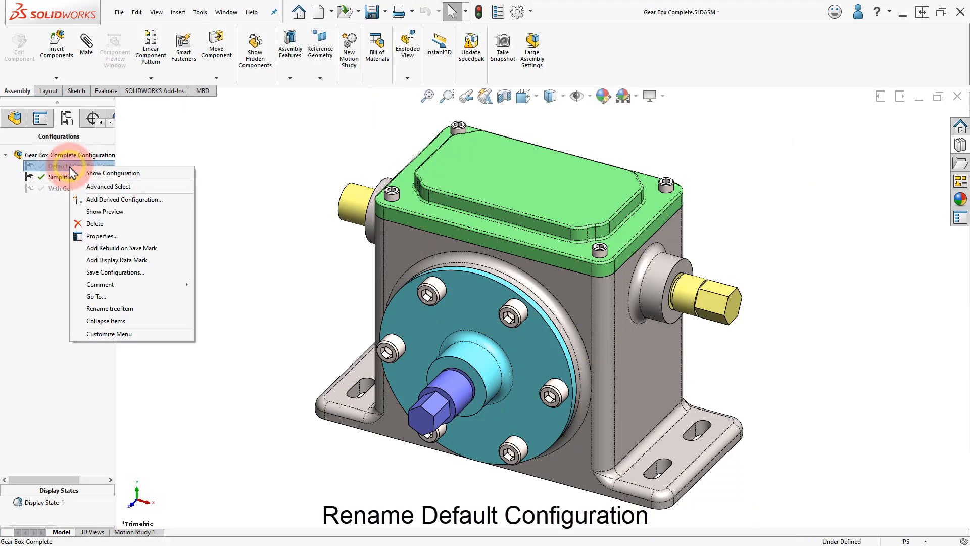
{"action": "left_click", "coordinate": [117, 237]}
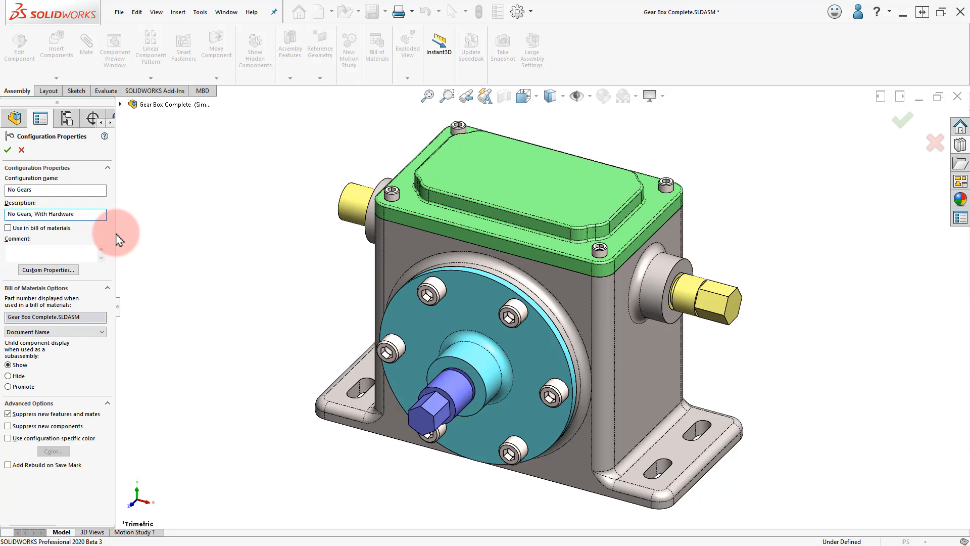
{"action": "left_click", "coordinate": [7, 150]}
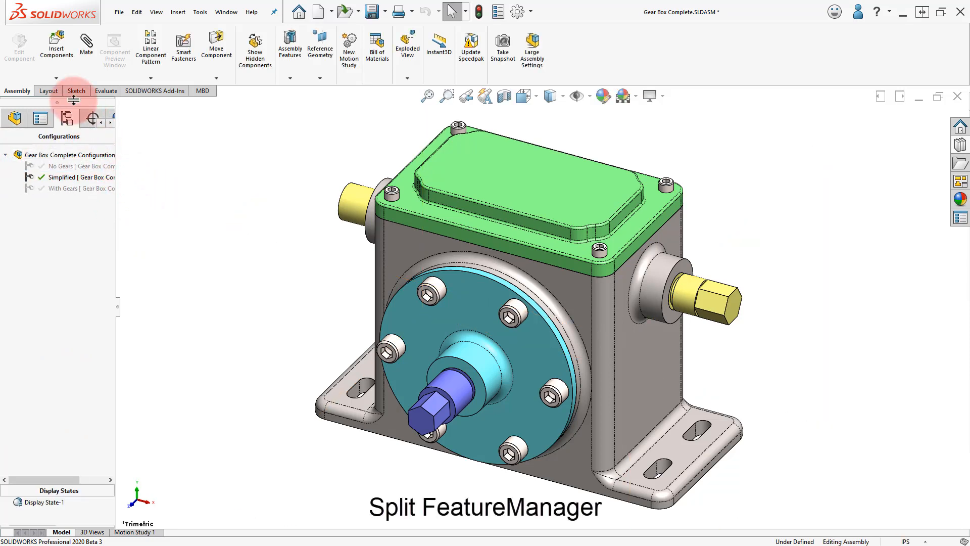
Split the FeatureManager to show the component tree above the configurations, and activate the No Gears configuration
{"action": "left_click_drag", "start_coordinate": [71, 103], "coordinate": [67, 374]}
{"action": "left_click", "coordinate": [72, 444]}
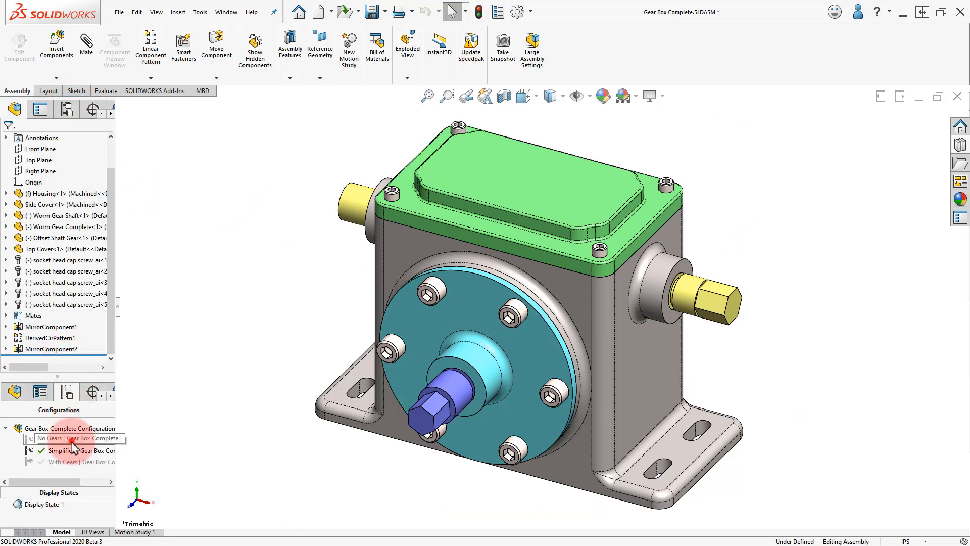
{"action": "double_click", "coordinate": [72, 440]}
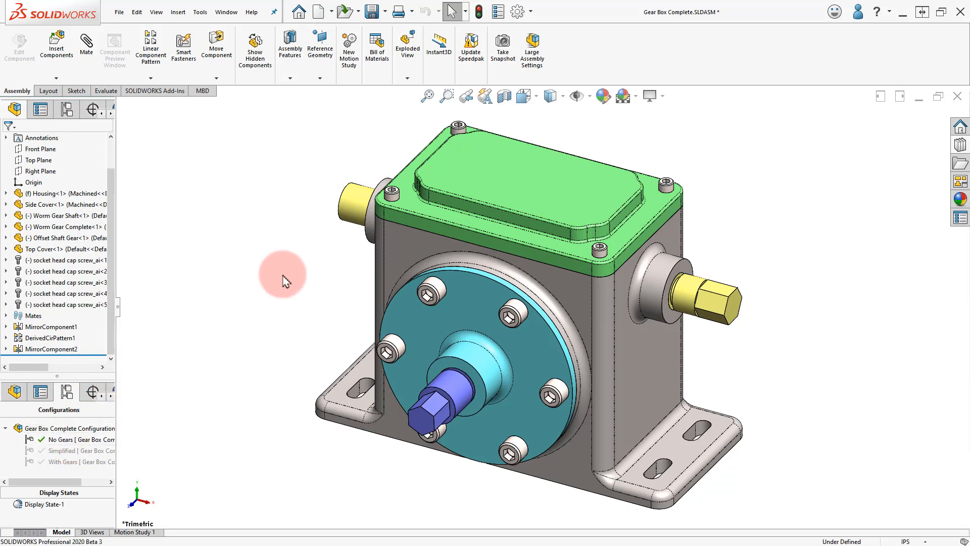
Hide the Top Cover component to expose the inside of the gear box
{"action": "middle_click_drag", "start_coordinate": [585, 134], "coordinate": [574, 171]}
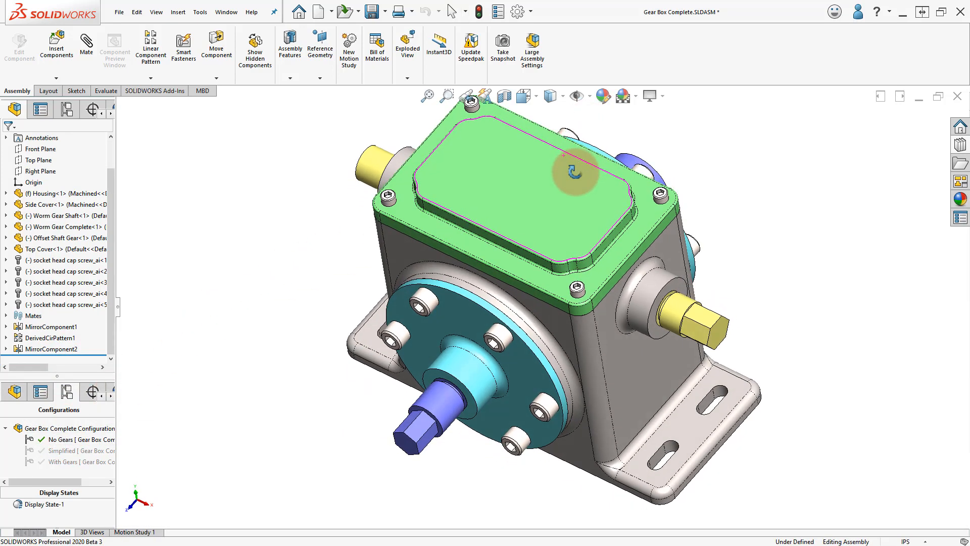
{"action": "left_click", "coordinate": [543, 198]}
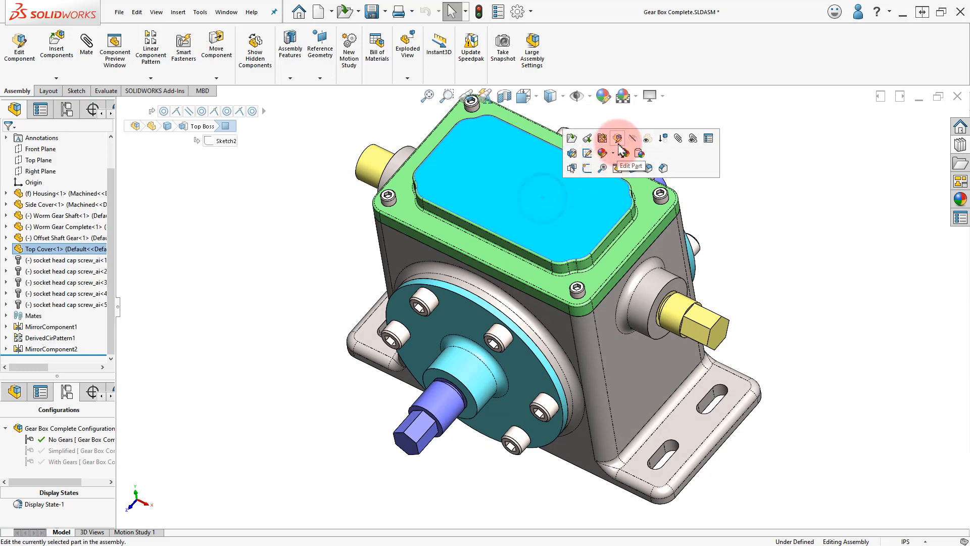
{"action": "left_click", "coordinate": [635, 139]}
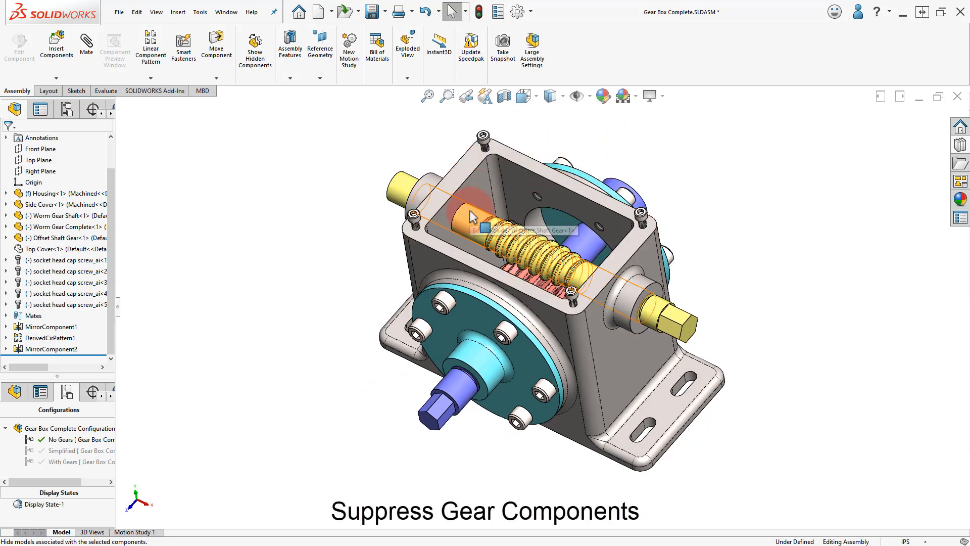
Suppress the Offset Shaft Gear and Worm Gear Complete components, and check the state of their mates
{"action": "left_click", "coordinate": [470, 216]}
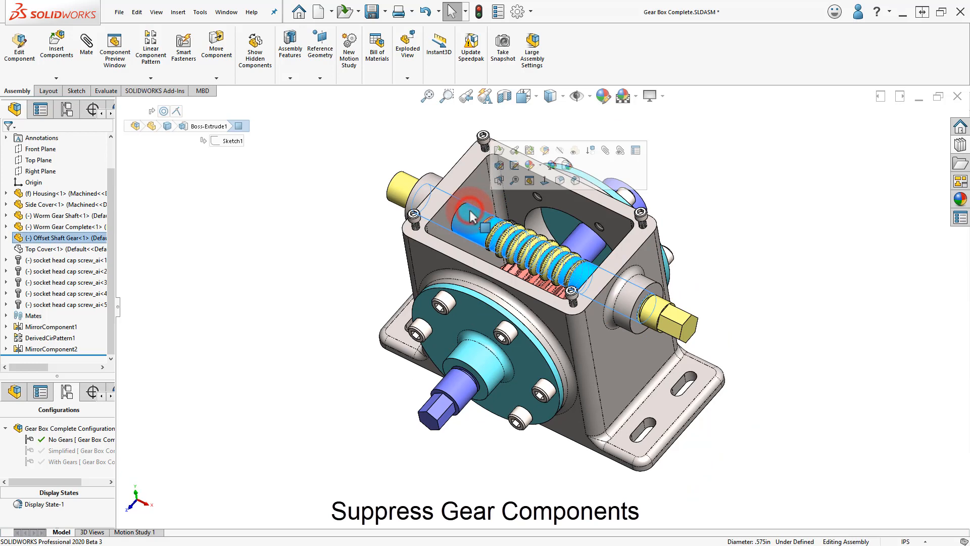
{"action": "left_click", "coordinate": [592, 152]}
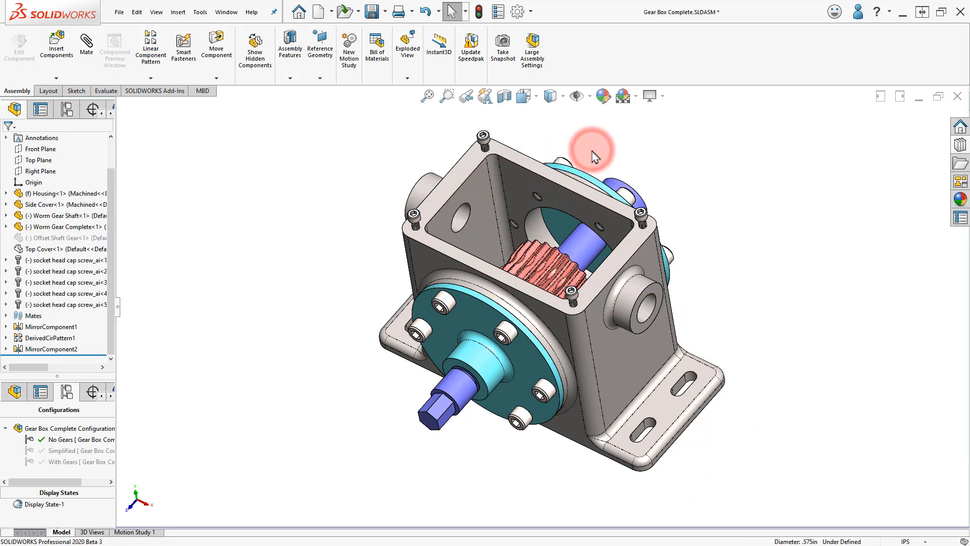
{"action": "left_click", "coordinate": [531, 252]}
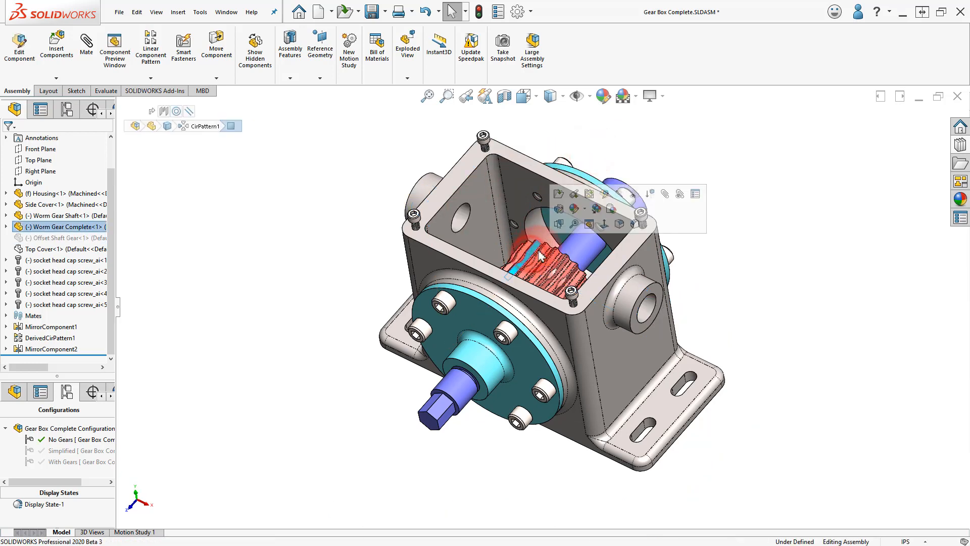
{"action": "left_click", "coordinate": [650, 197]}
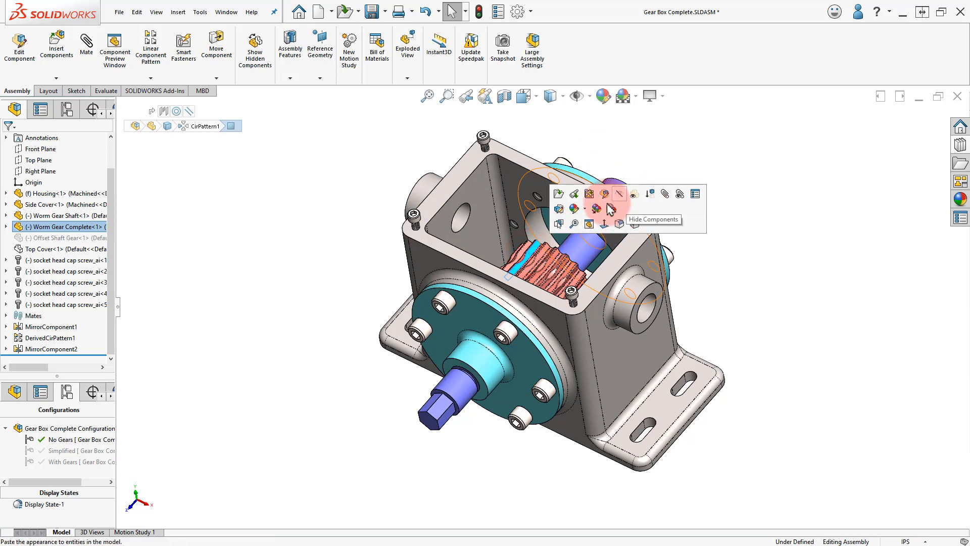
{"action": "left_click", "coordinate": [68, 230]}
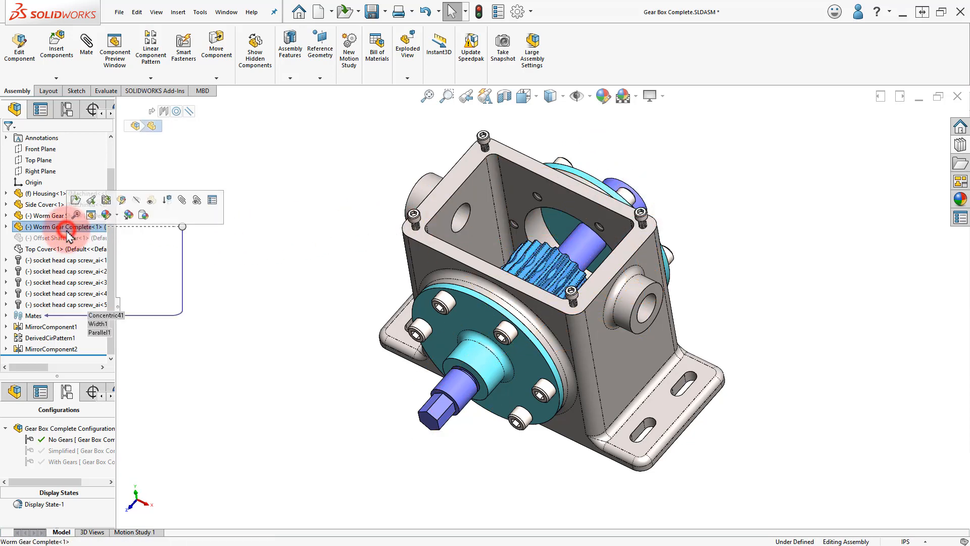
{"action": "left_click", "coordinate": [167, 202]}
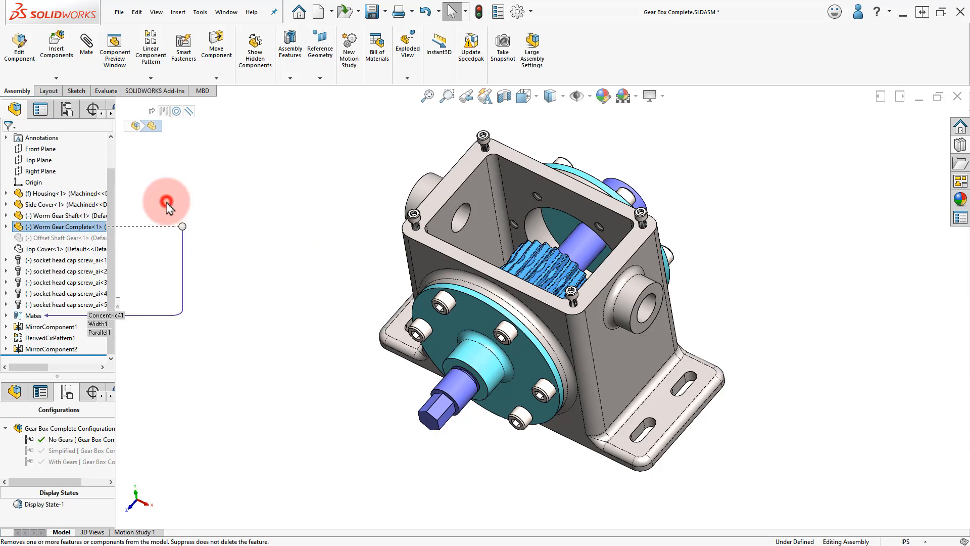
{"action": "middle_click_drag", "start_coordinate": [312, 255], "coordinate": [310, 285]}
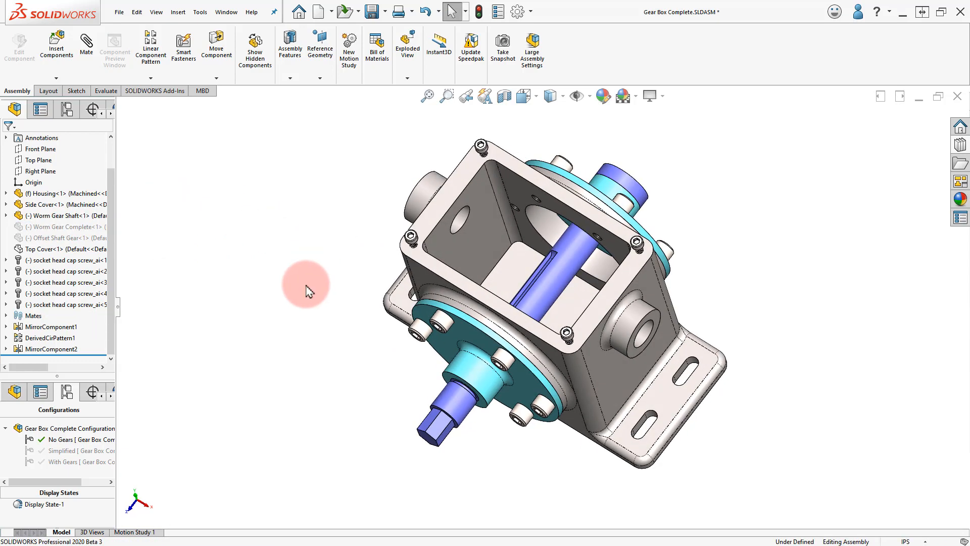
{"action": "left_click", "coordinate": [5, 316]}
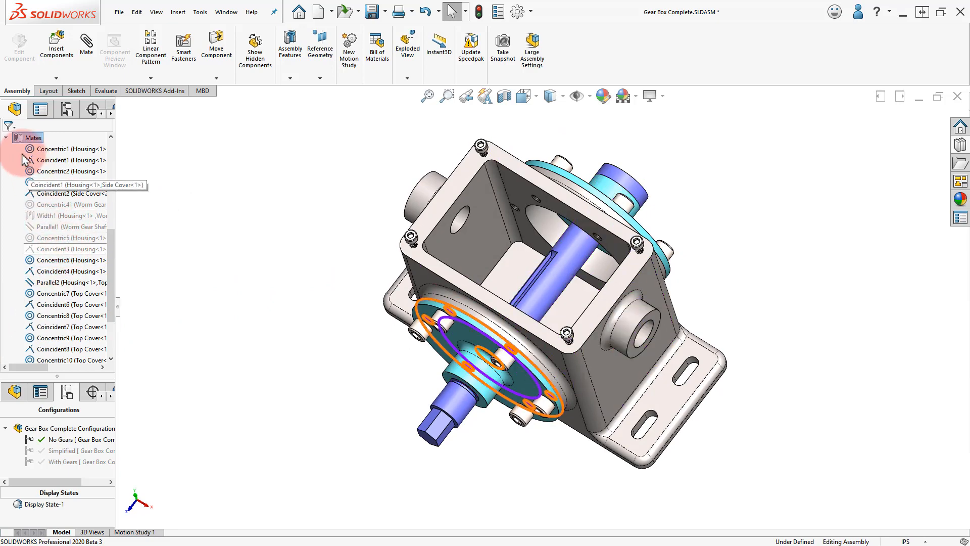
{"action": "left_click", "coordinate": [5, 137]}
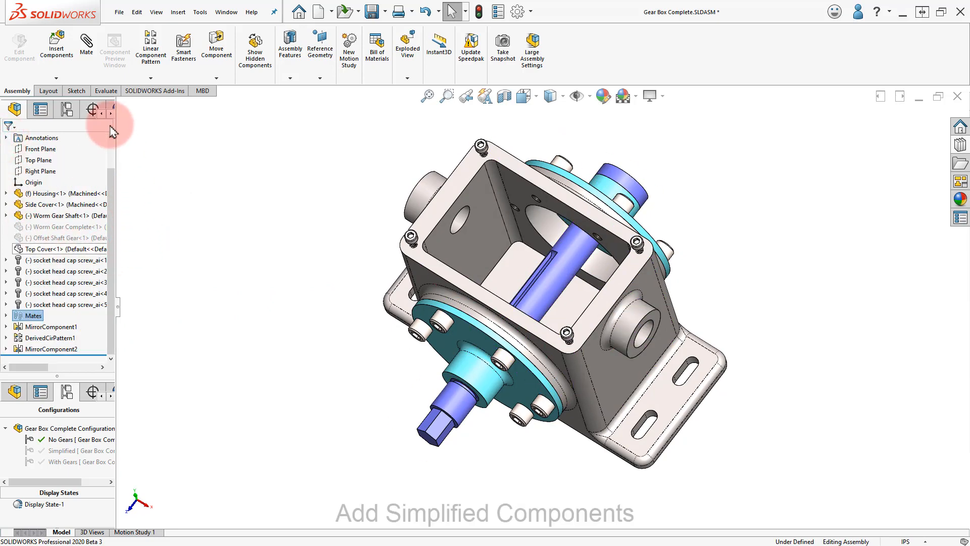
Insert the Offset Shaft.SLDPRT component and place it above the open housing
{"action": "left_click", "coordinate": [57, 50]}
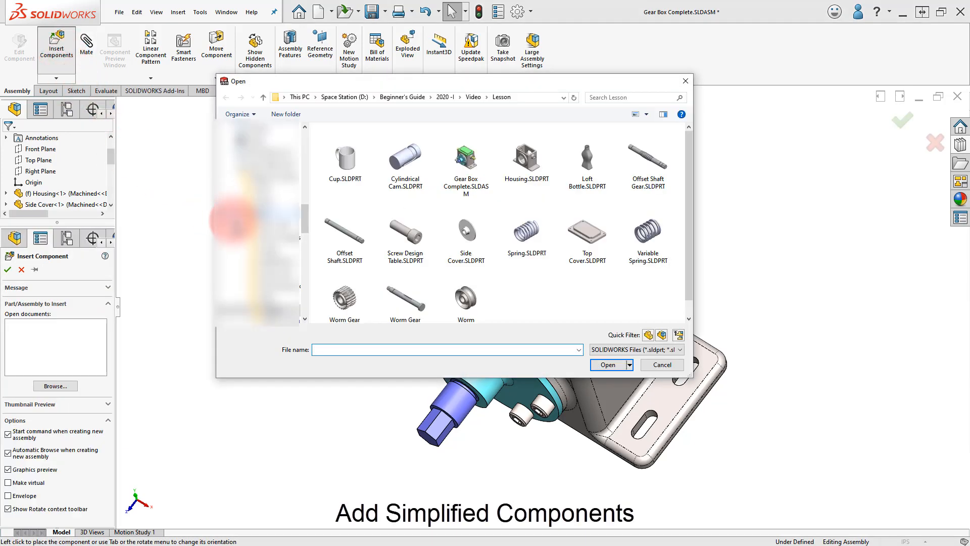
{"action": "left_click", "coordinate": [358, 231]}
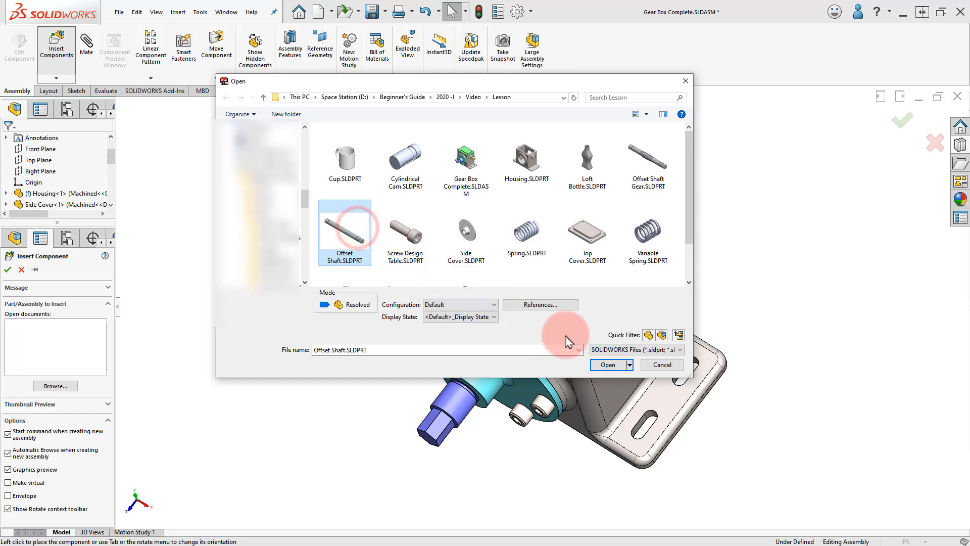
{"action": "left_click", "coordinate": [608, 368]}
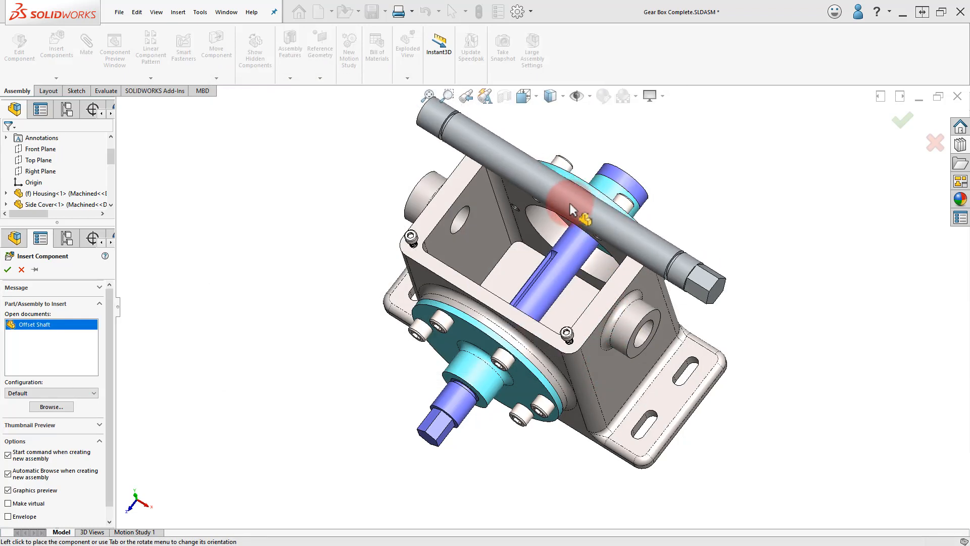
{"action": "left_click", "coordinate": [564, 209]}
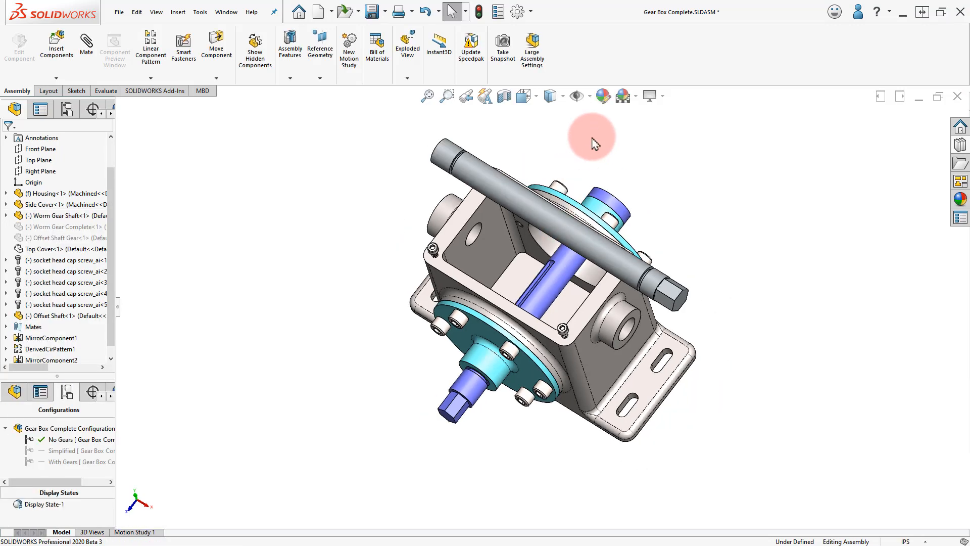
Set the Offset Shaft's diameter to .575 in and rebuild the model
{"action": "double_click", "coordinate": [548, 232]}
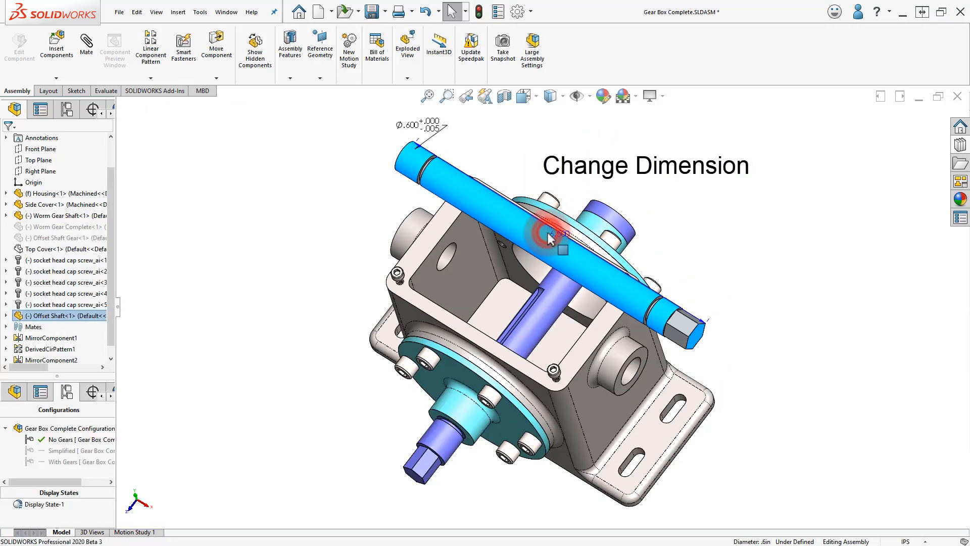
{"action": "left_click", "coordinate": [414, 123]}
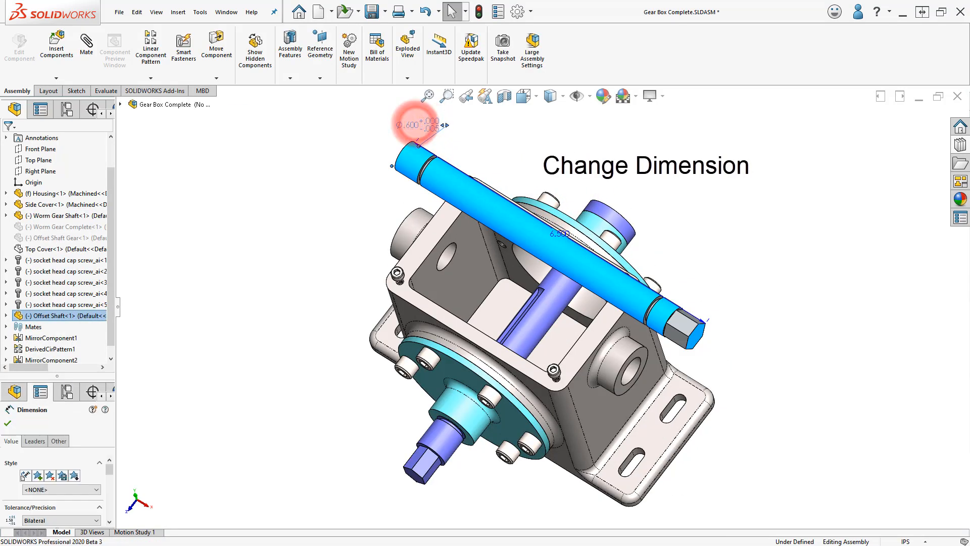
{"action": "left_click", "coordinate": [415, 123]}
{"action": "type", "text": ".575"}
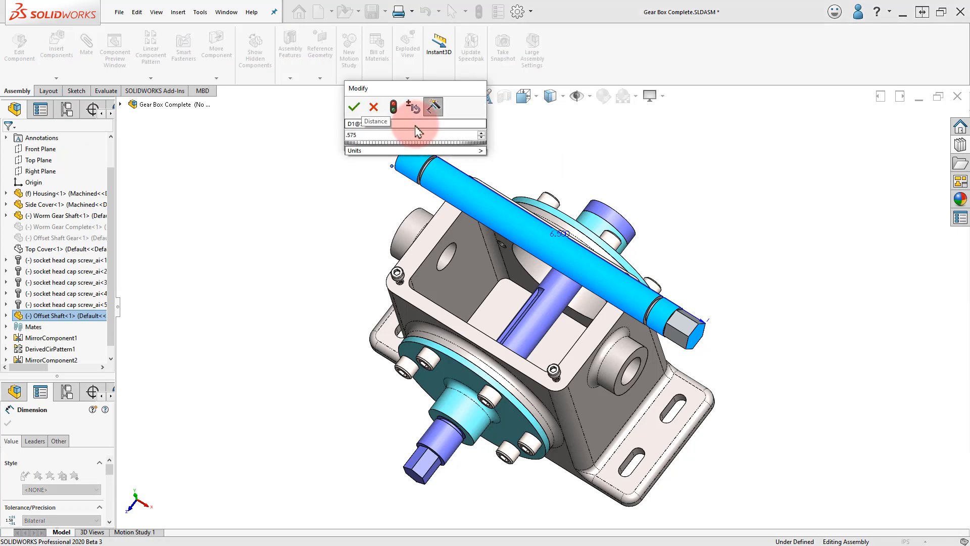
{"action": "left_click", "coordinate": [393, 108]}
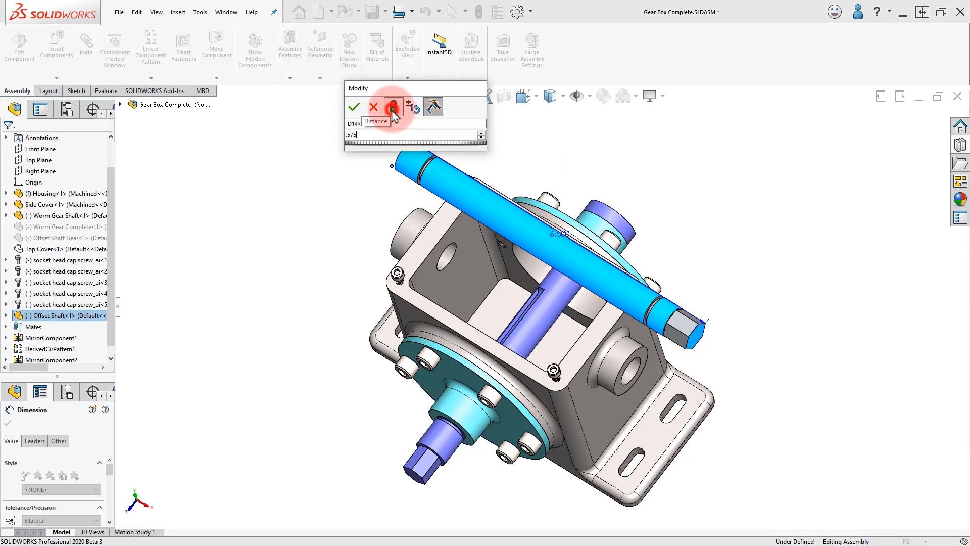
{"action": "left_click", "coordinate": [354, 106]}
{"action": "left_click", "coordinate": [346, 205]}
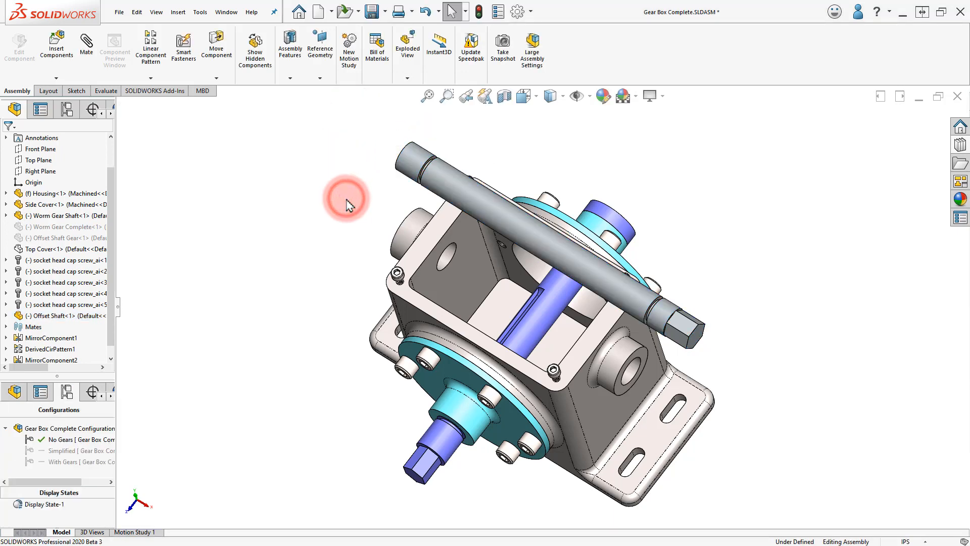
Mate the Offset Shaft's circular edge near its hexagonal end to the housing's side bore with a SmartMate
{"action": "mouse_move", "coordinate": [655, 332]}
{"action": "left_mouse_down", "text": "alt"}
{"action": "mouse_move", "coordinate": [642, 339]}
{"action": "mouse_move", "coordinate": [635, 372]}
{"action": "left_mouse_up", "text": "alt"}
{"action": "left_click", "coordinate": [696, 319]}
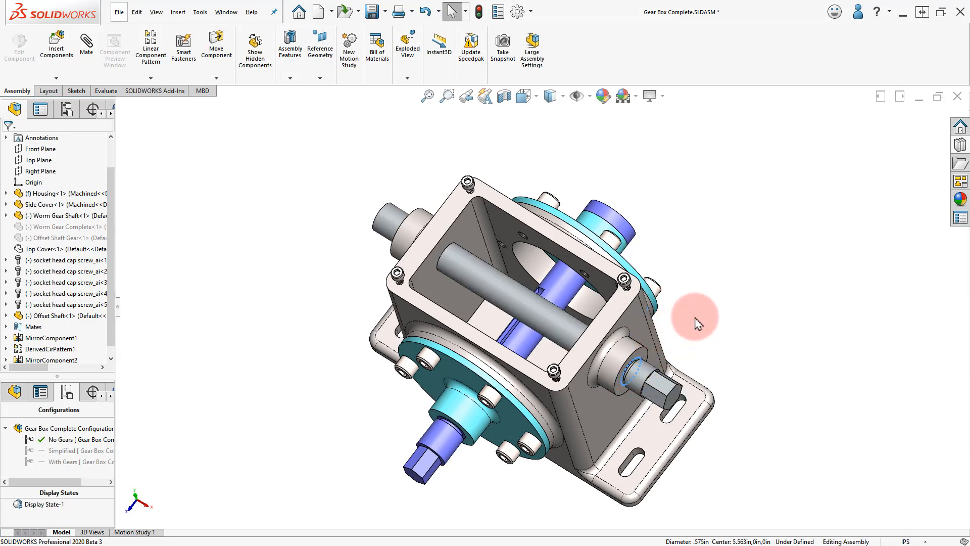
{"action": "mouse_move", "coordinate": [697, 325]}
{"action": "middle_mouse_down"}
{"action": "mouse_move", "coordinate": [713, 275]}
{"action": "mouse_move", "coordinate": [699, 281]}
{"action": "mouse_move", "coordinate": [700, 297]}
{"action": "middle_mouse_up"}
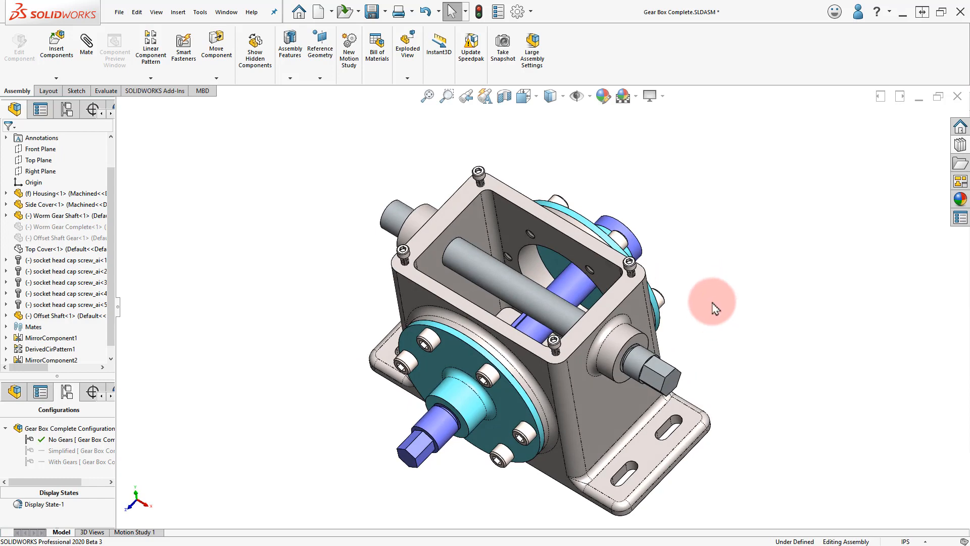
Insert the simplified Worm Gear component from the Lesson folder and place it beside the open housing
{"action": "left_click", "coordinate": [71, 63]}
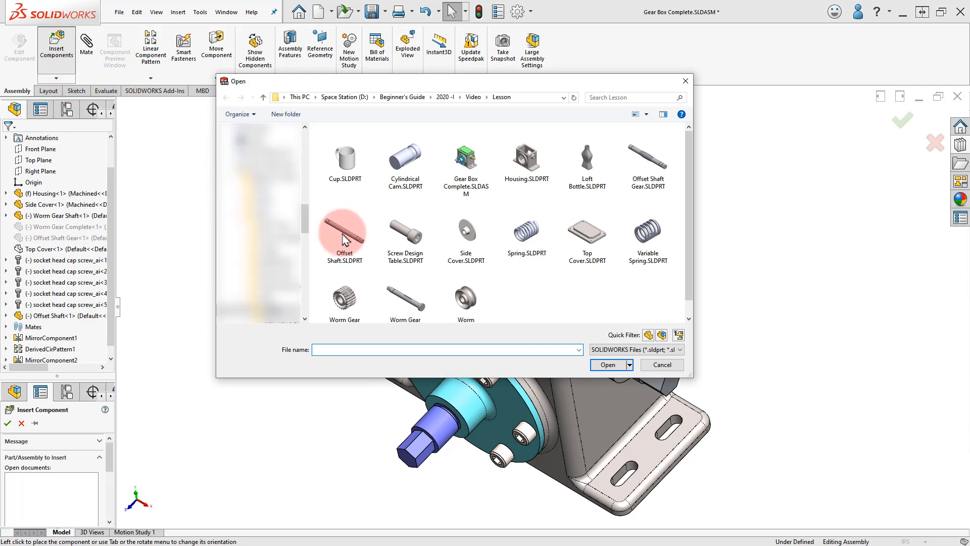
{"action": "left_click", "coordinate": [462, 302]}
{"action": "left_click", "coordinate": [614, 368]}
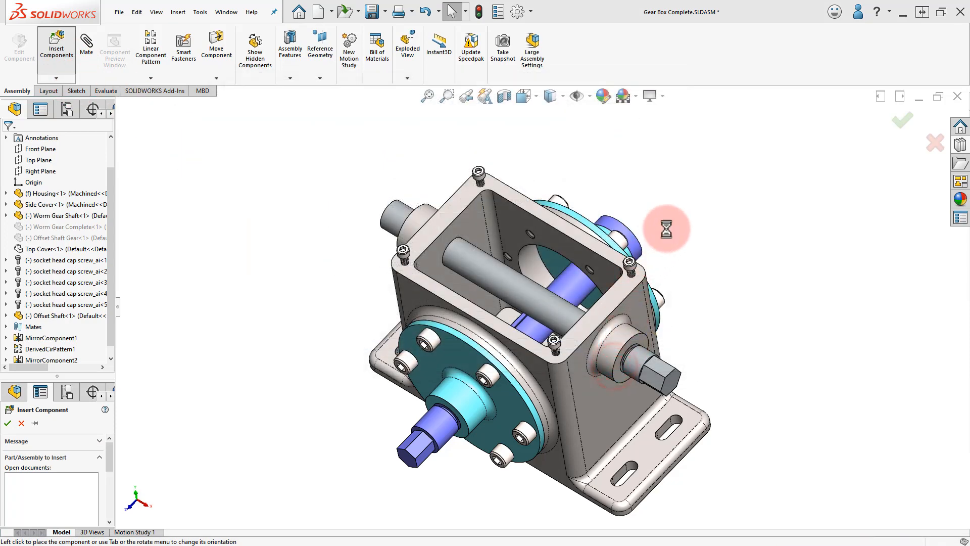
{"action": "left_click", "coordinate": [698, 167]}
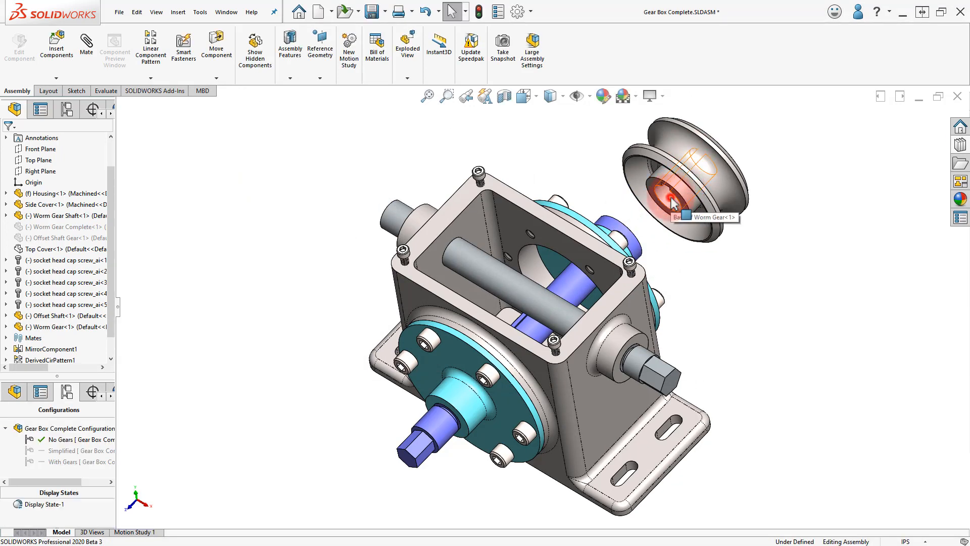
Add a concentric mate between the Worm Gear's bore and the cylindrical face of the Worm Gear Shaft
{"action": "left_click", "coordinate": [672, 202]}
{"action": "left_click", "coordinate": [580, 288], "text": "ctrl"}
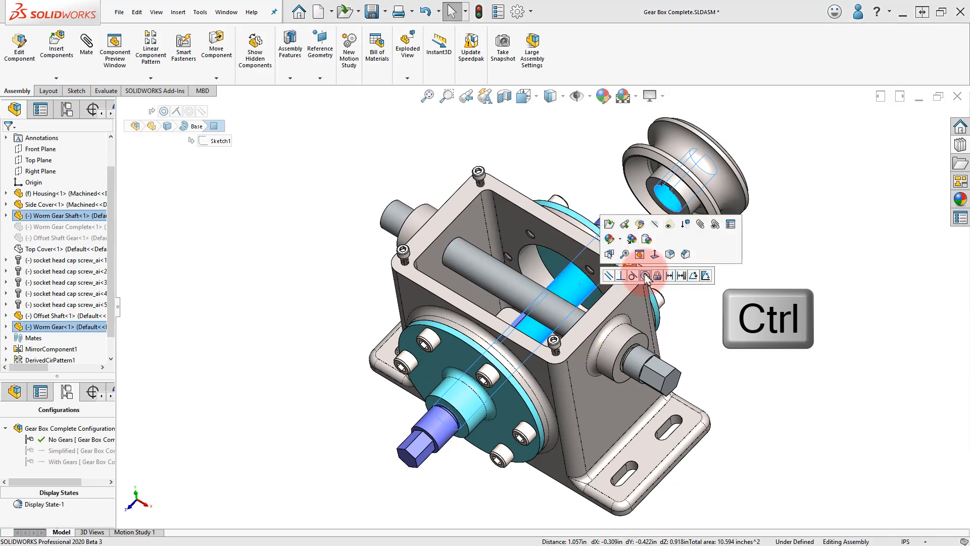
{"action": "left_click", "coordinate": [646, 276]}
{"action": "left_click", "coordinate": [690, 273]}
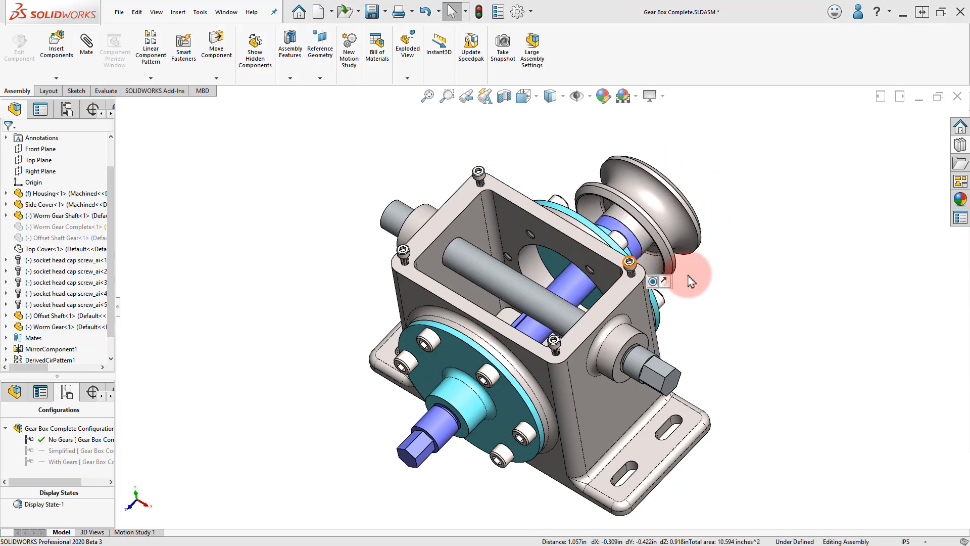
Move the Worm Gear along its shaft into the housing and mate its keyway face parallel to the shaft's keyway face
{"action": "left_click_drag", "start_coordinate": [662, 207], "coordinate": [524, 322]}
{"action": "scroll", "coordinate": [523, 320], "scroll_direction": "down", "scroll_amount": 8}
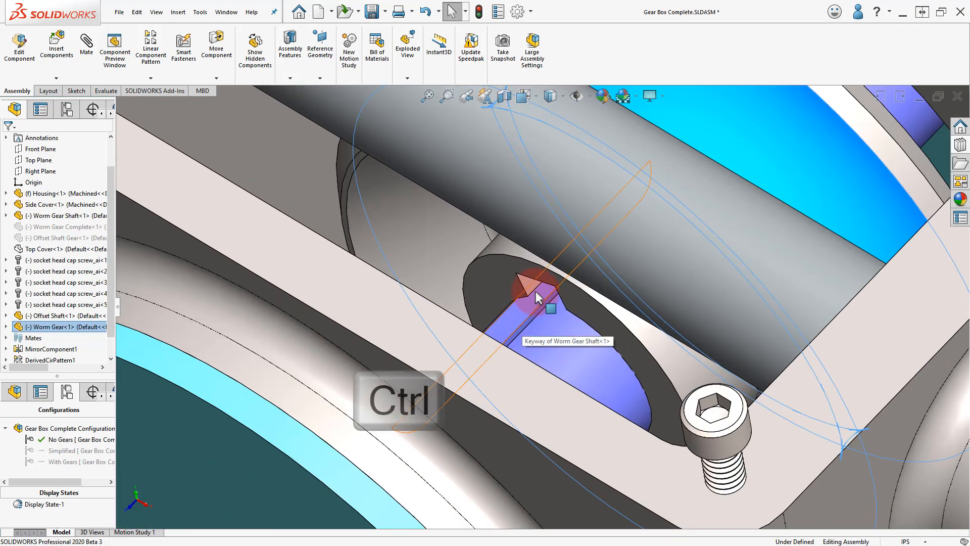
{"action": "left_click", "coordinate": [532, 285], "text": "ctrl"}
{"action": "left_click", "coordinate": [522, 316], "text": "ctrl"}
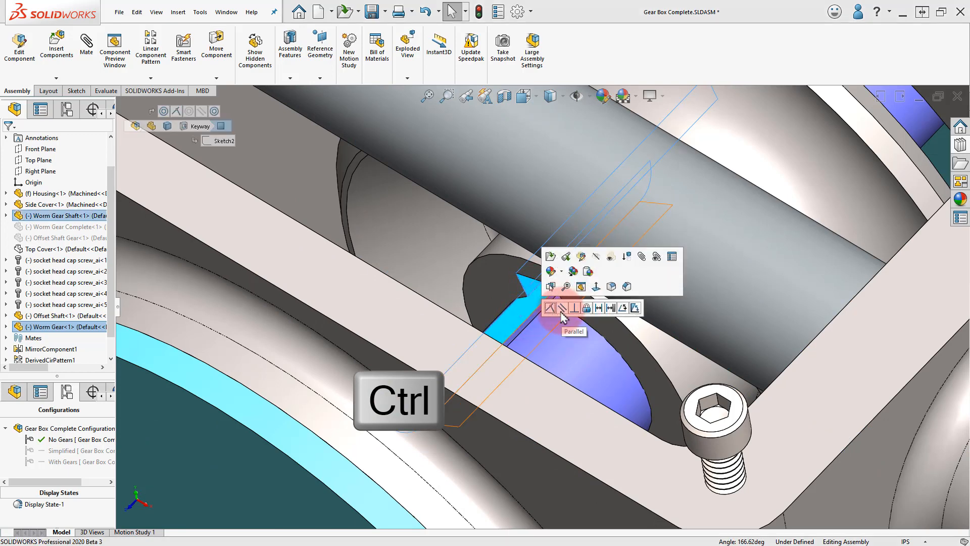
{"action": "left_click", "coordinate": [562, 308]}
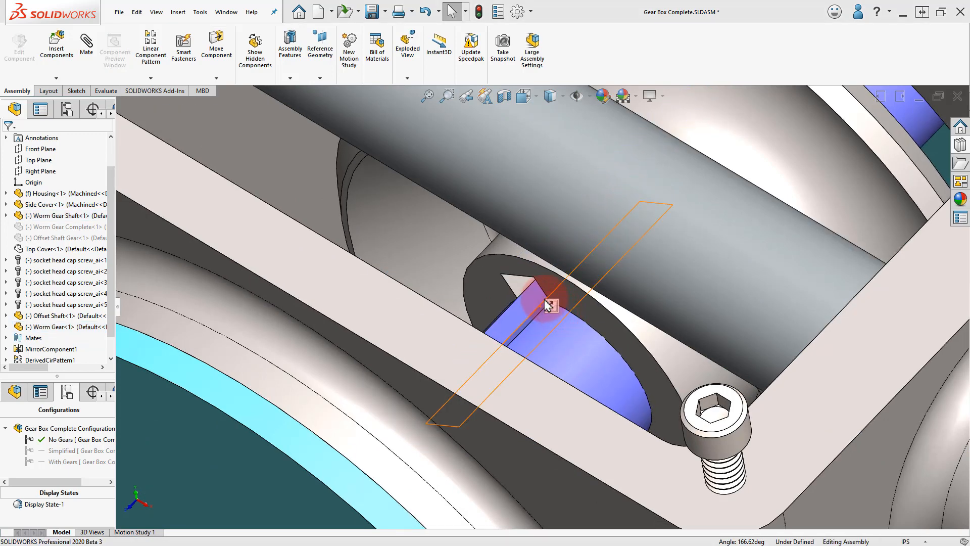
{"action": "scroll", "coordinate": [521, 304], "scroll_direction": "up", "scroll_amount": 10}
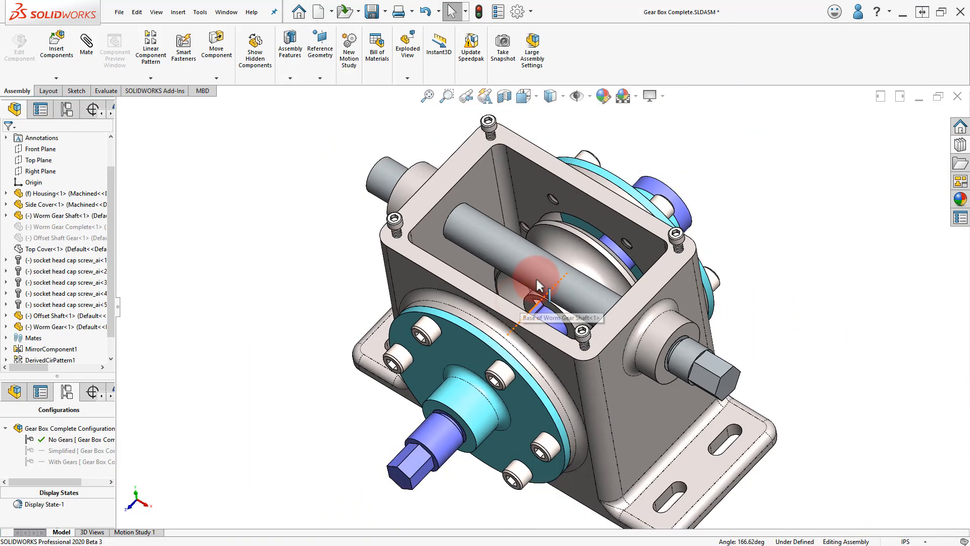
Start a centered Width mate with the housing's two inner faces as width selections and one Worm Gear end face as tab selection
{"action": "middle_click_drag", "start_coordinate": [650, 158], "coordinate": [465, 152]}
{"action": "left_click", "coordinate": [87, 46]}
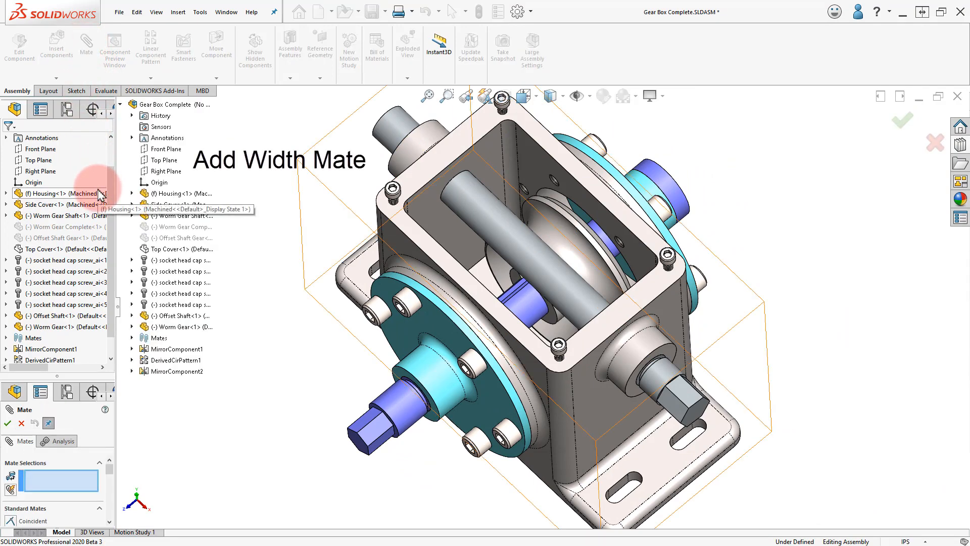
{"action": "left_click_drag", "start_coordinate": [102, 377], "coordinate": [102, 226]}
{"action": "scroll", "coordinate": [101, 353], "scroll_direction": "down", "scroll_amount": 5}
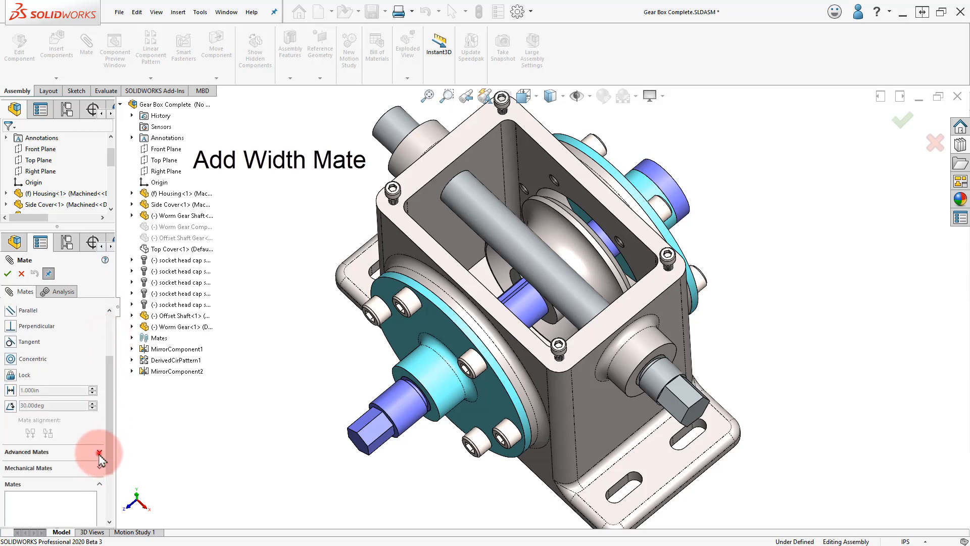
{"action": "left_click", "coordinate": [100, 452]}
{"action": "left_click", "coordinate": [27, 337]}
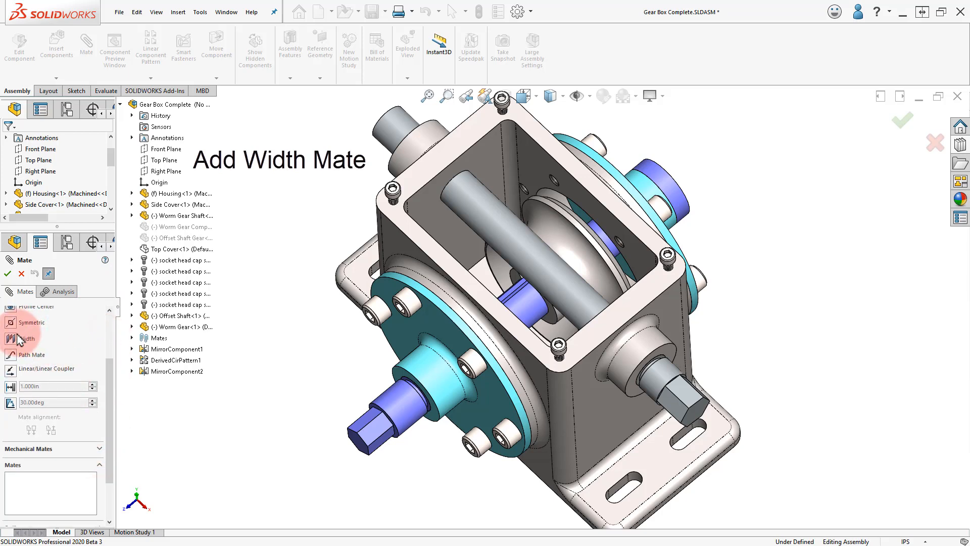
{"action": "left_click", "coordinate": [112, 332]}
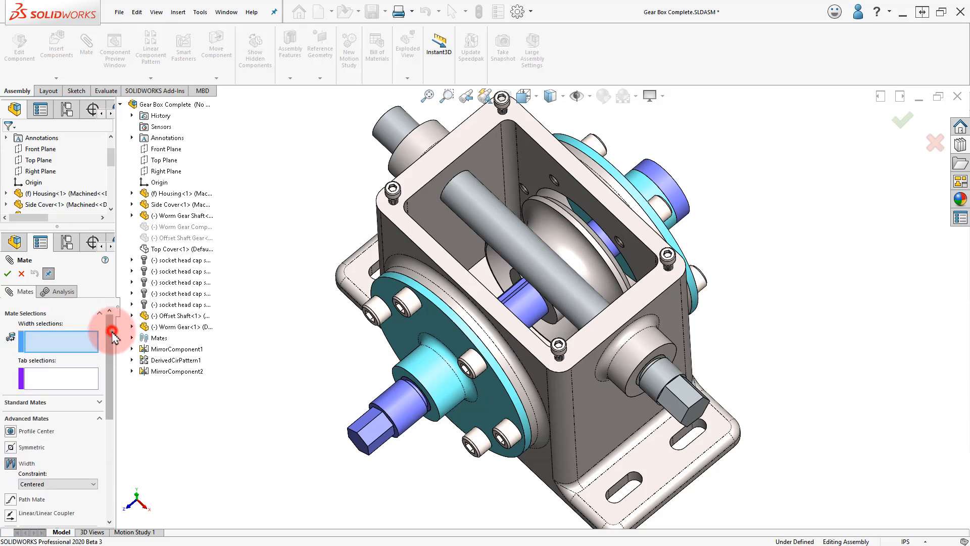
{"action": "left_click", "coordinate": [540, 165]}
{"action": "middle_click_drag", "start_coordinate": [531, 188], "coordinate": [438, 336]}
{"action": "left_click", "coordinate": [413, 270]}
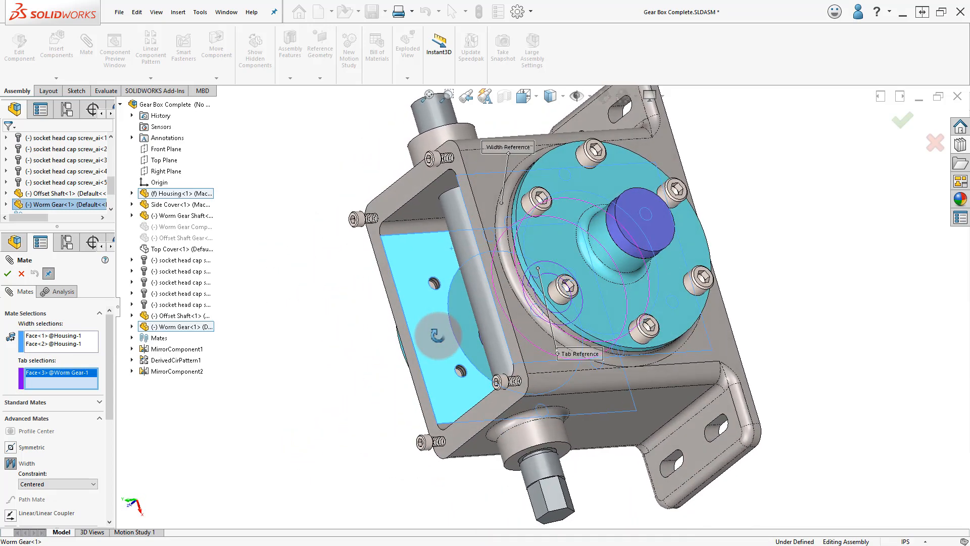
Pick the Worm Gear's hidden opposite end face as the second tab selection using Select Other, and apply the Width mate
{"action": "right_click", "coordinate": [569, 248]}
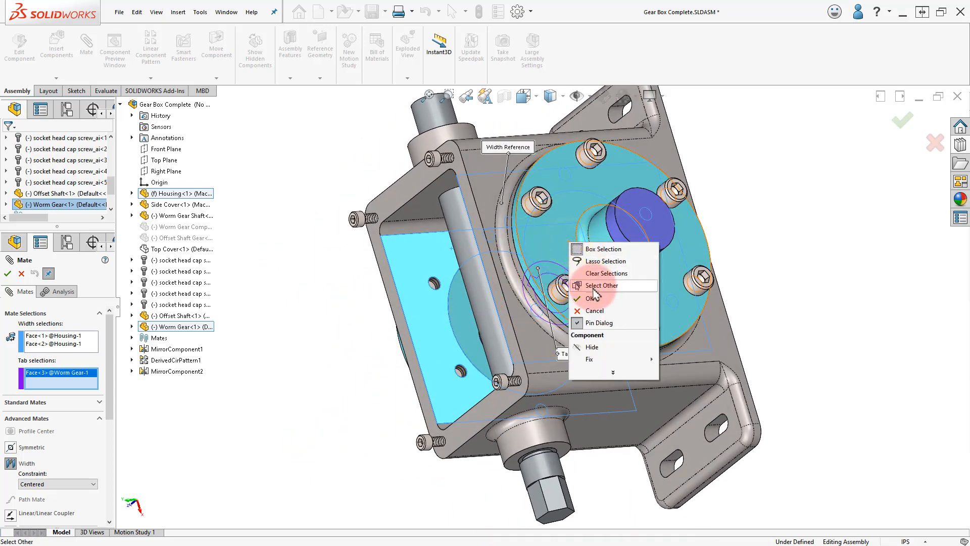
{"action": "left_click", "coordinate": [589, 271]}
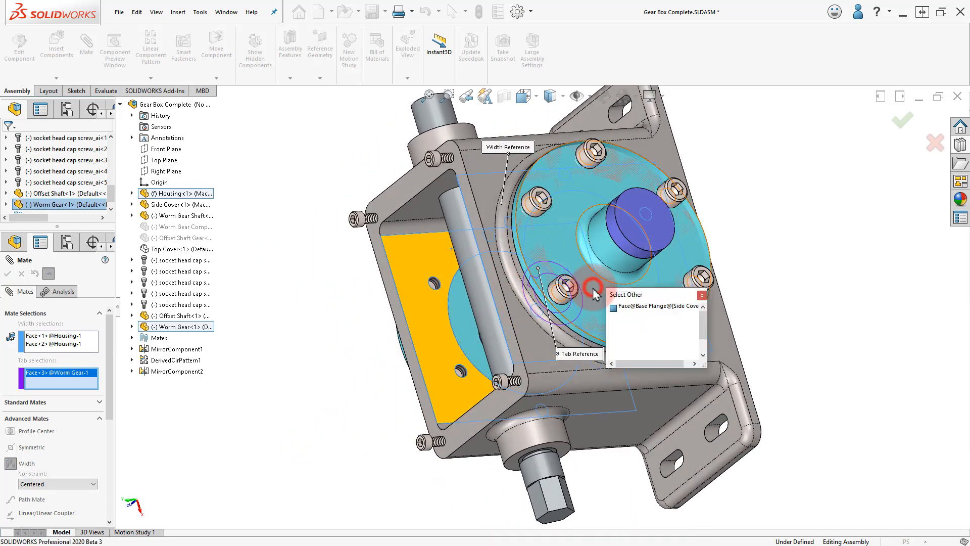
{"action": "right_click", "coordinate": [571, 249]}
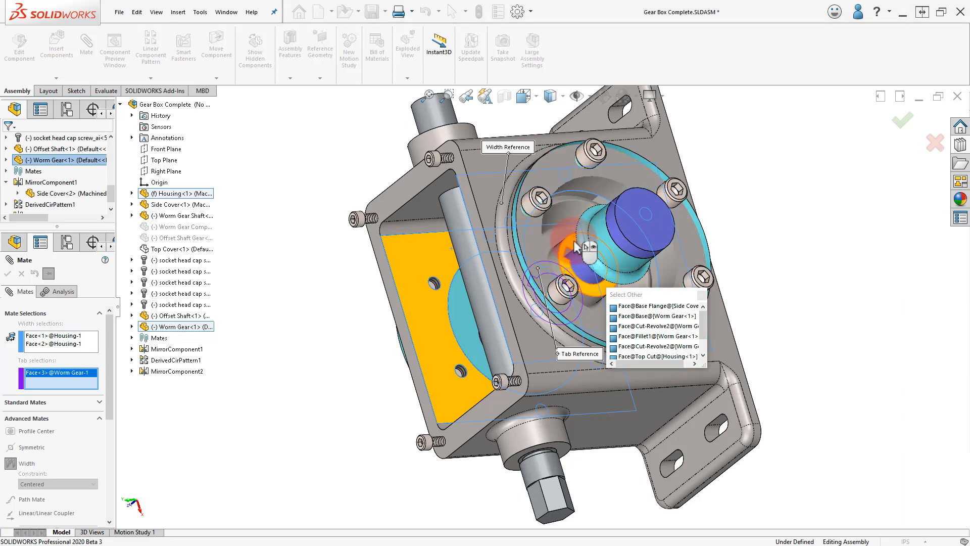
{"action": "left_click", "coordinate": [575, 249]}
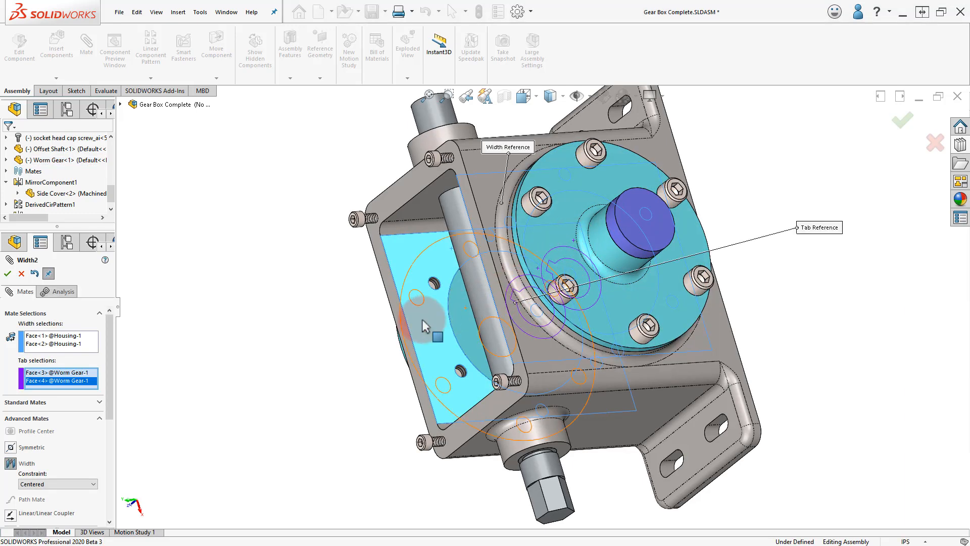
{"action": "left_click", "coordinate": [7, 274]}
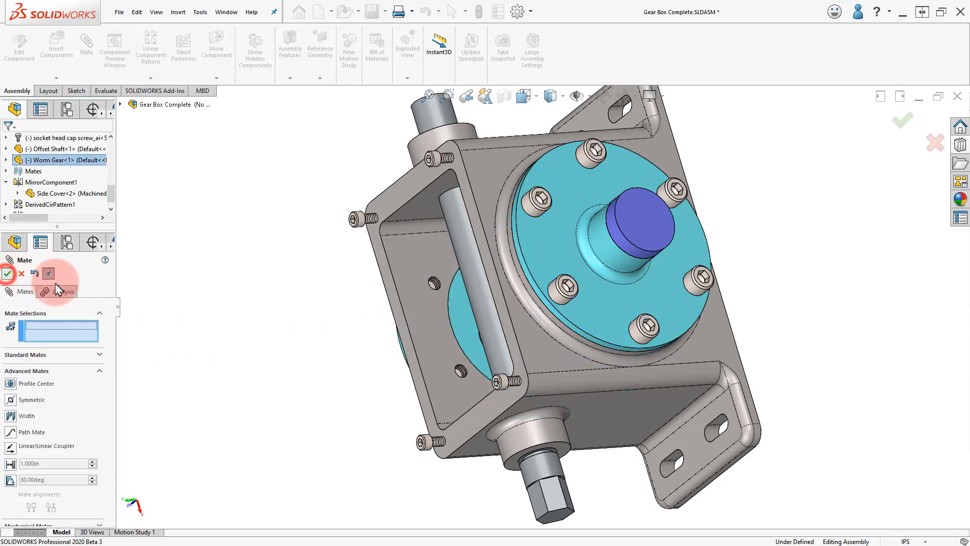
{"action": "middle_click_drag", "start_coordinate": [329, 259], "coordinate": [356, 194]}
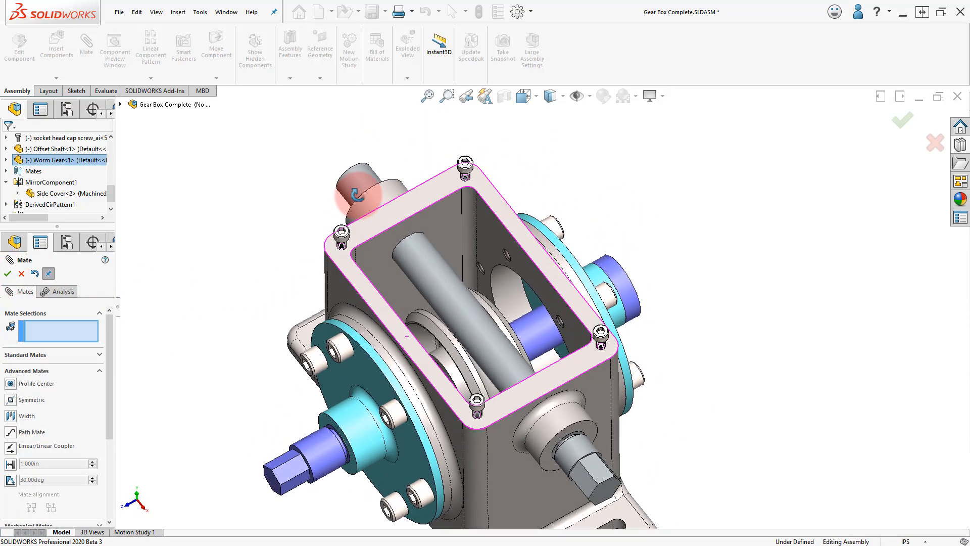
{"action": "left_click", "coordinate": [22, 273]}
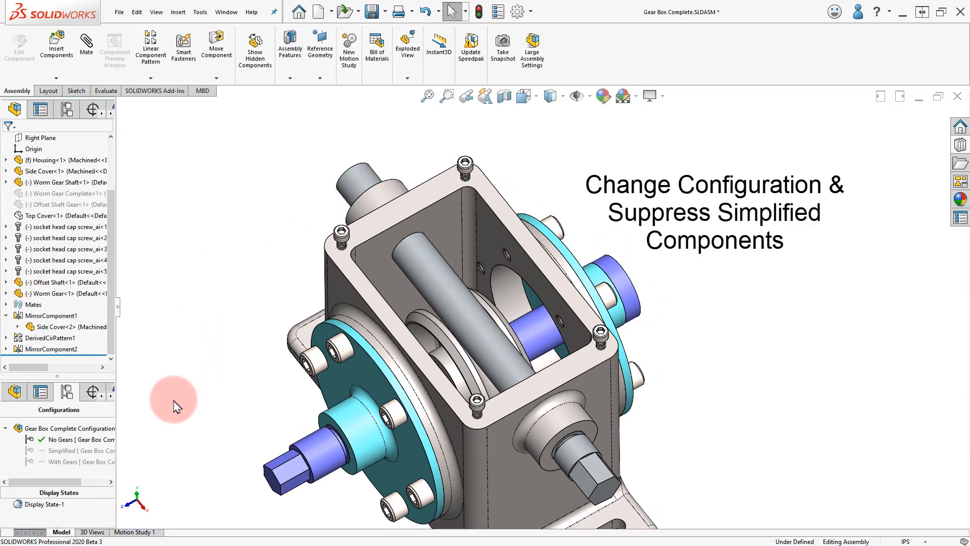
Activate the With Gears configuration and suppress the Offset Shaft and Worm Gear components in it
{"action": "double_click", "coordinate": [61, 462]}
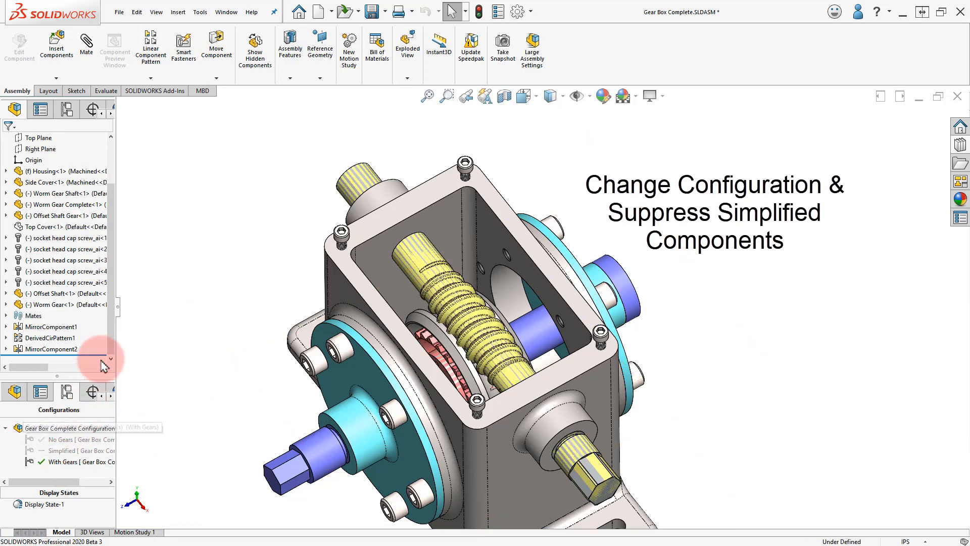
{"action": "left_click", "coordinate": [88, 299]}
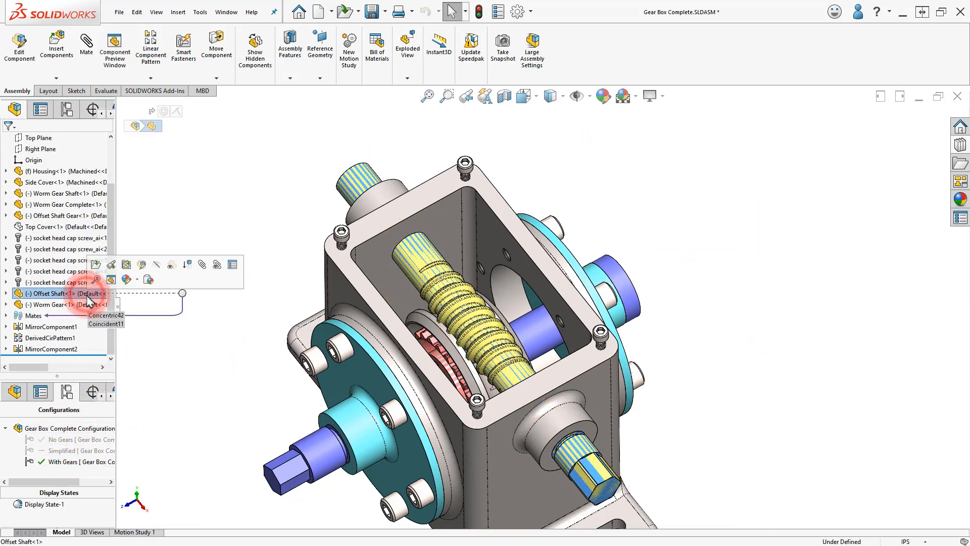
{"action": "left_click", "coordinate": [186, 265]}
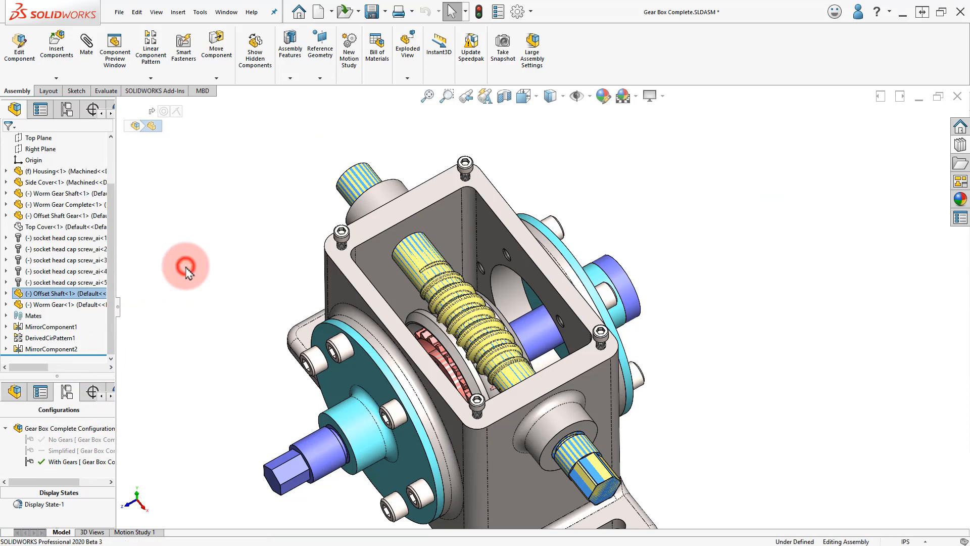
{"action": "left_click", "coordinate": [80, 305]}
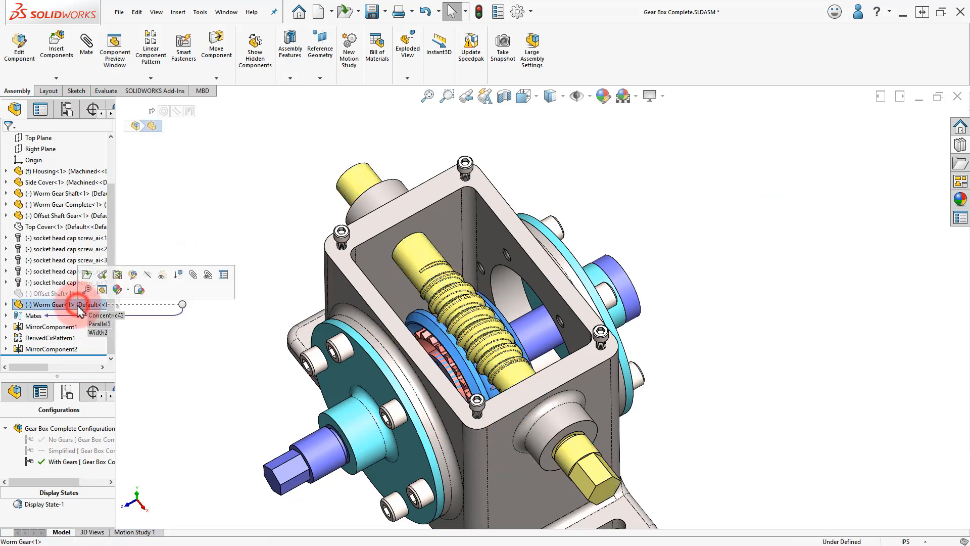
{"action": "left_click", "coordinate": [175, 277]}
{"action": "left_click", "coordinate": [266, 300]}
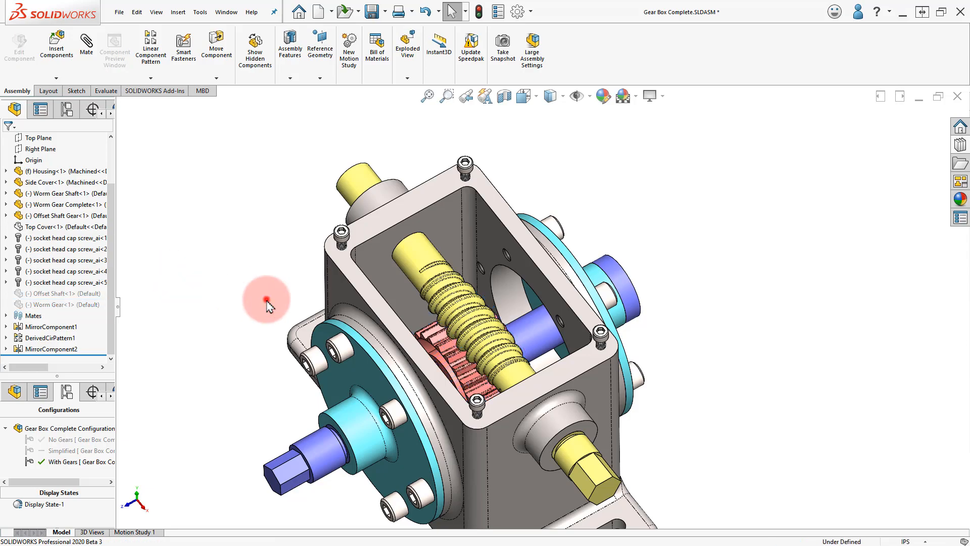
Activate the Simplified configuration and suppress the Worm Gear Complete and Offset Shaft Gear components in it
{"action": "middle_click_drag", "start_coordinate": [290, 266], "coordinate": [267, 259]}
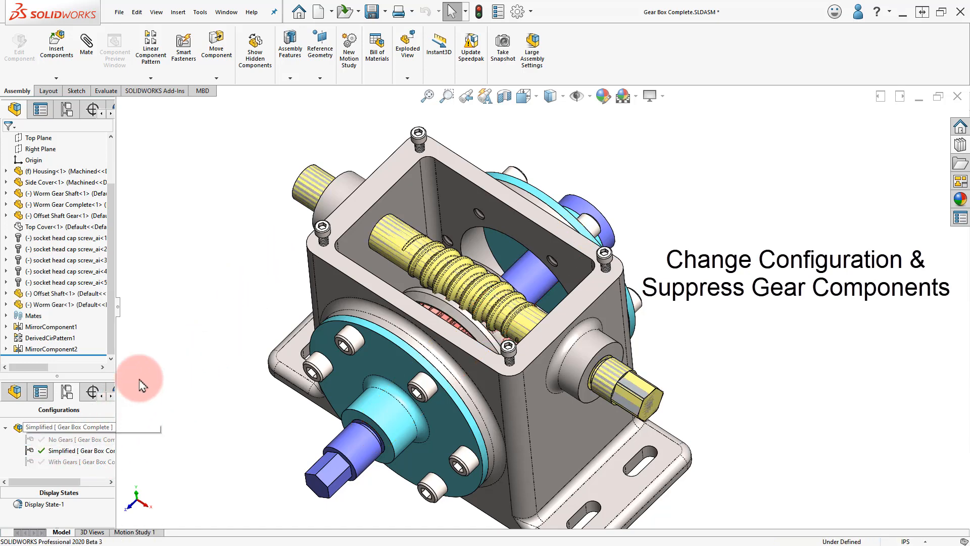
{"action": "left_click", "coordinate": [80, 193]}
{"action": "left_click", "coordinate": [75, 204]}
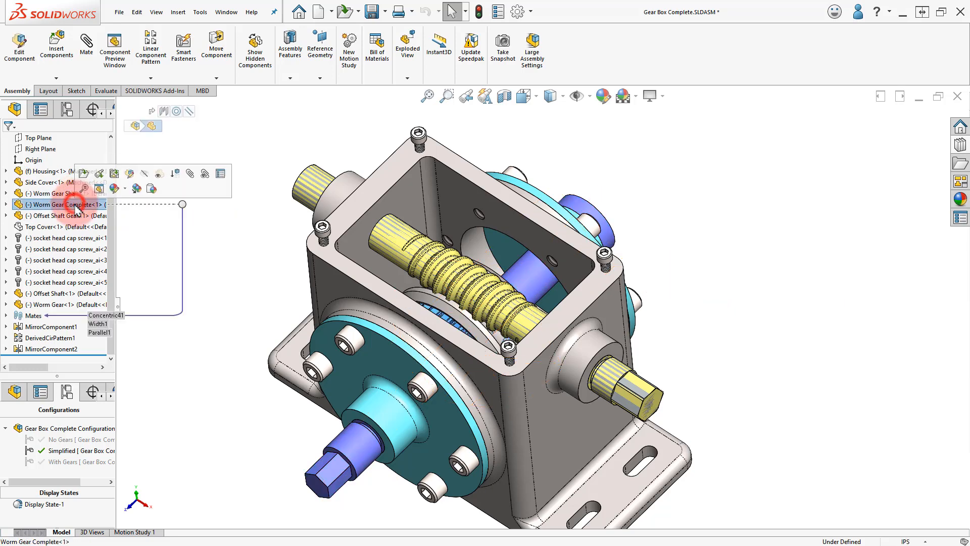
{"action": "left_click", "coordinate": [178, 174]}
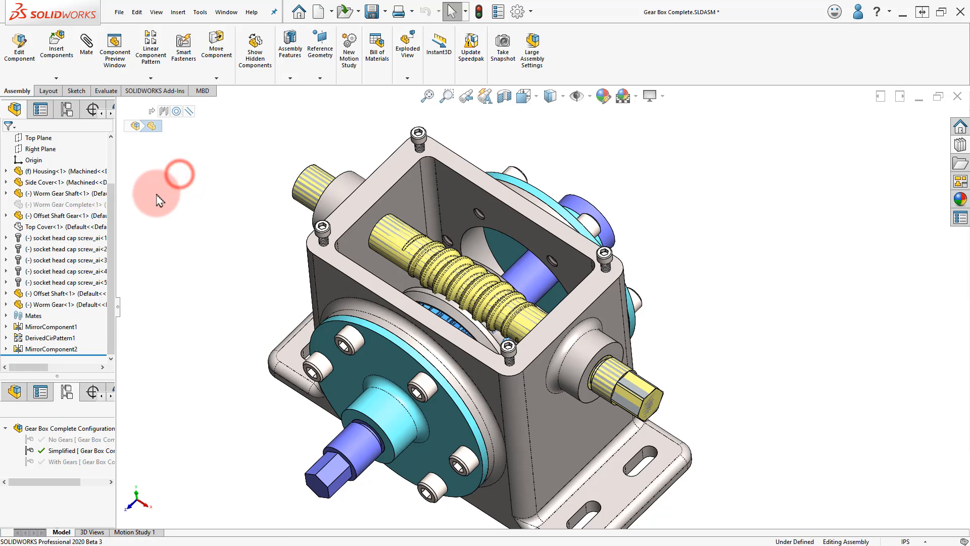
{"action": "left_click", "coordinate": [89, 217]}
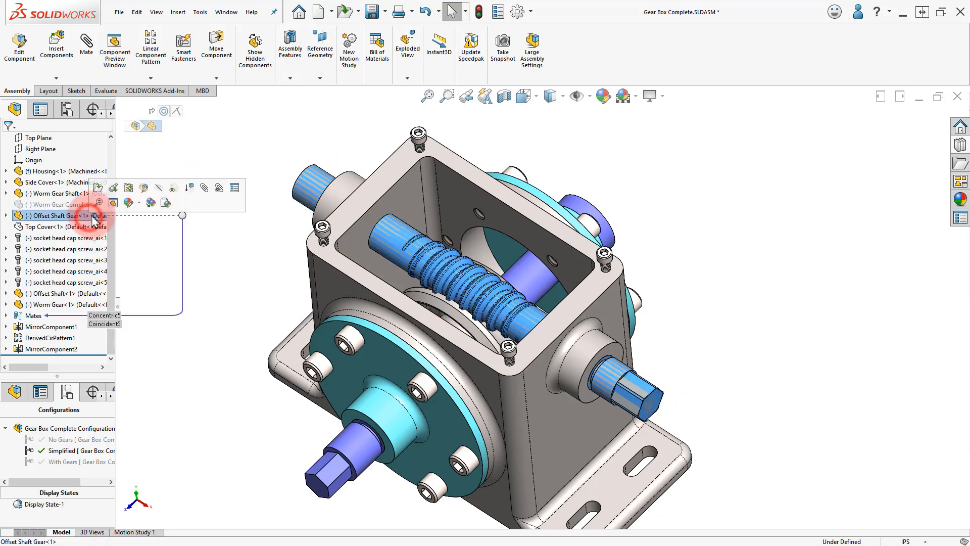
{"action": "left_click", "coordinate": [188, 191]}
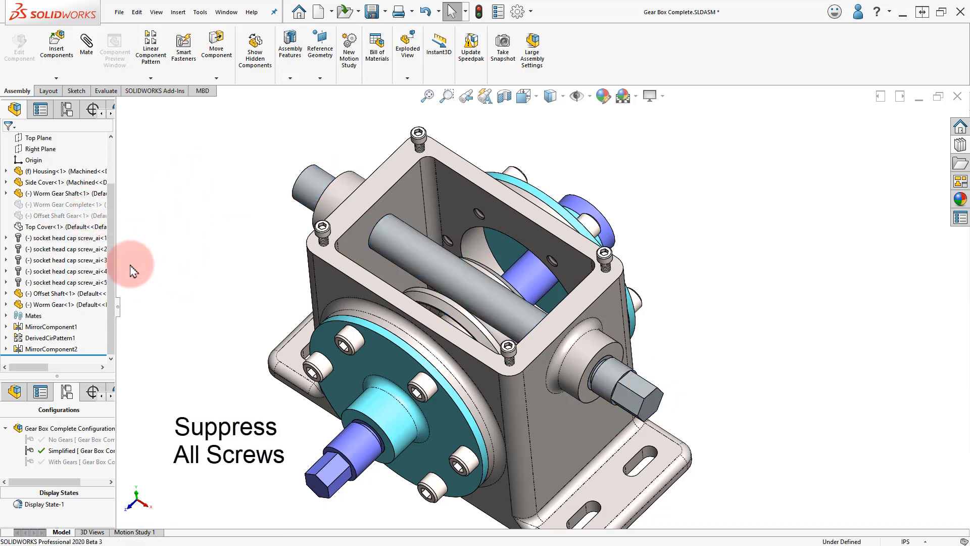
Suppress all five socket head cap screws and the derived circular screw pattern in the Simplified configuration
{"action": "left_click", "coordinate": [76, 238]}
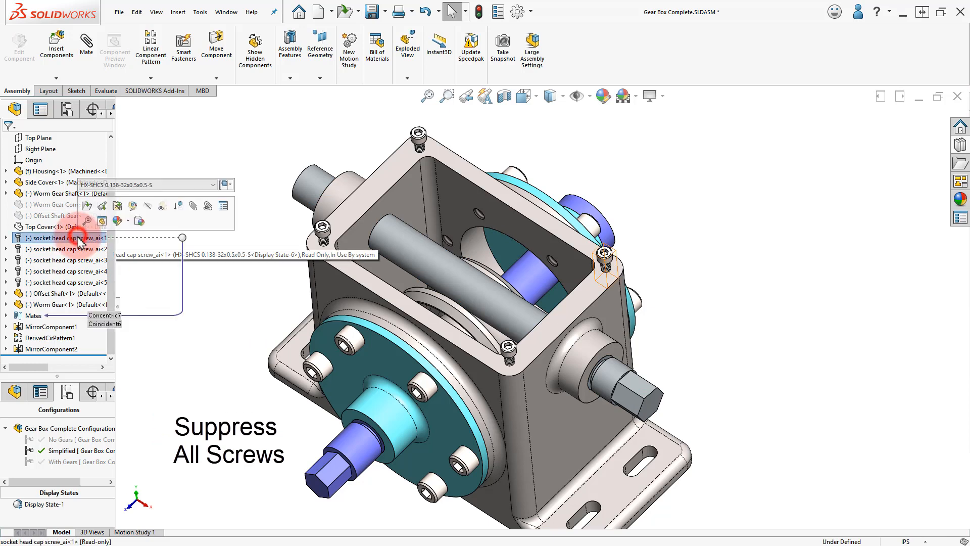
{"action": "left_click", "coordinate": [76, 287], "text": "shift"}
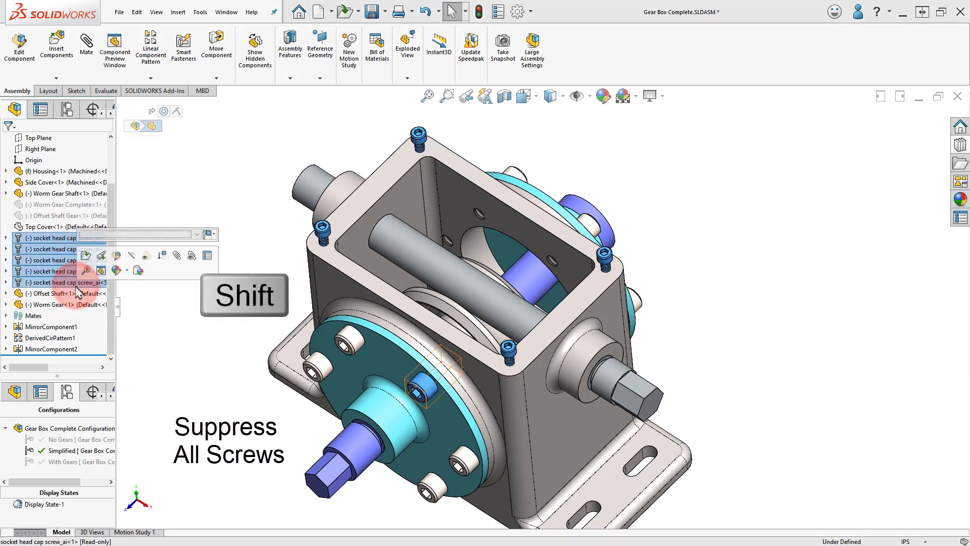
{"action": "left_click", "coordinate": [163, 256]}
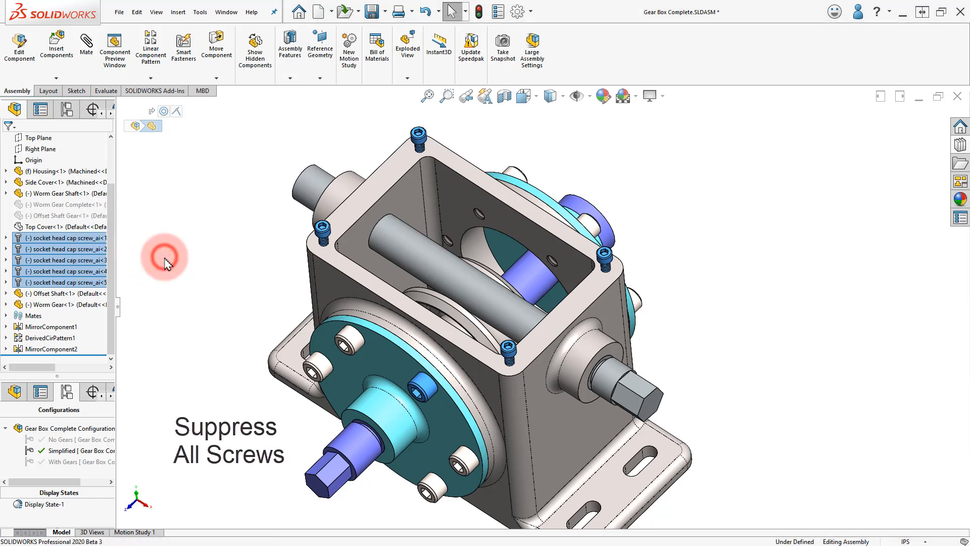
{"action": "left_click", "coordinate": [69, 340]}
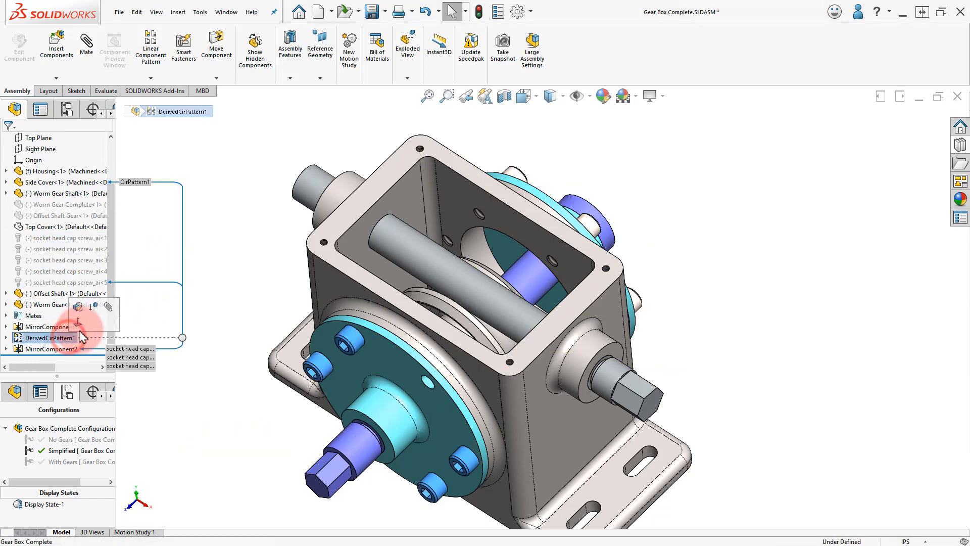
{"action": "left_click", "coordinate": [96, 306]}
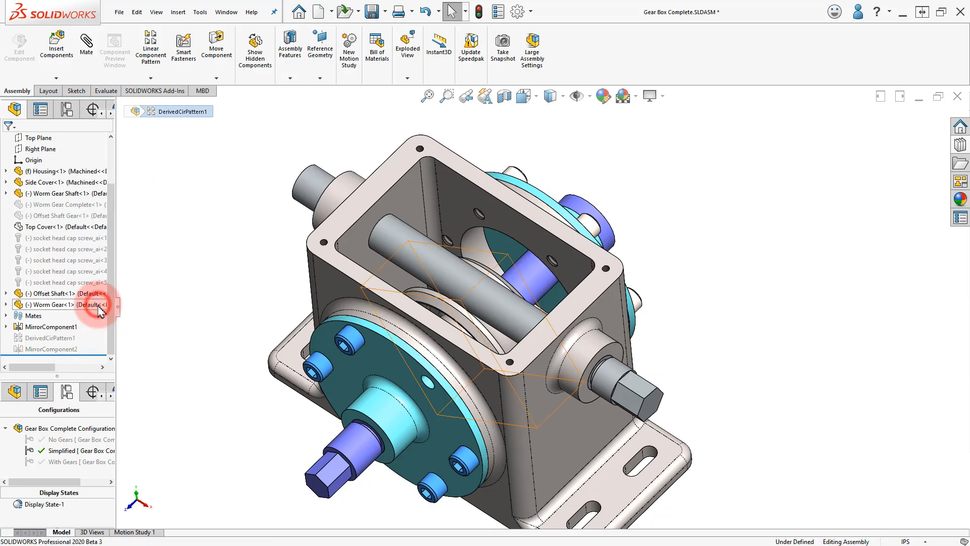
Check the Offset Shaft's free movement and unsuppress its Concentric42 and Coincident11 mates to the housing
{"action": "middle_click_drag", "start_coordinate": [273, 282], "coordinate": [323, 313]}
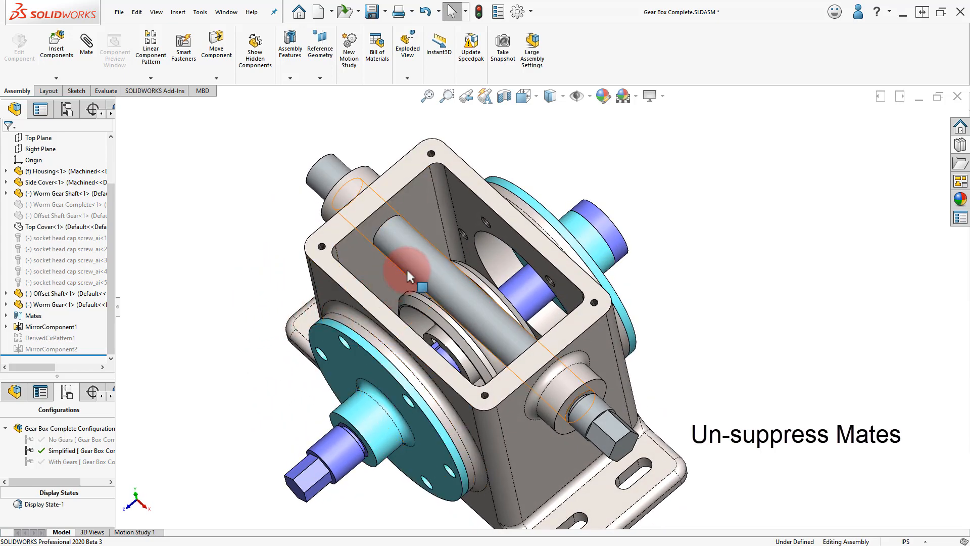
{"action": "left_click_drag", "start_coordinate": [408, 275], "coordinate": [434, 208]}
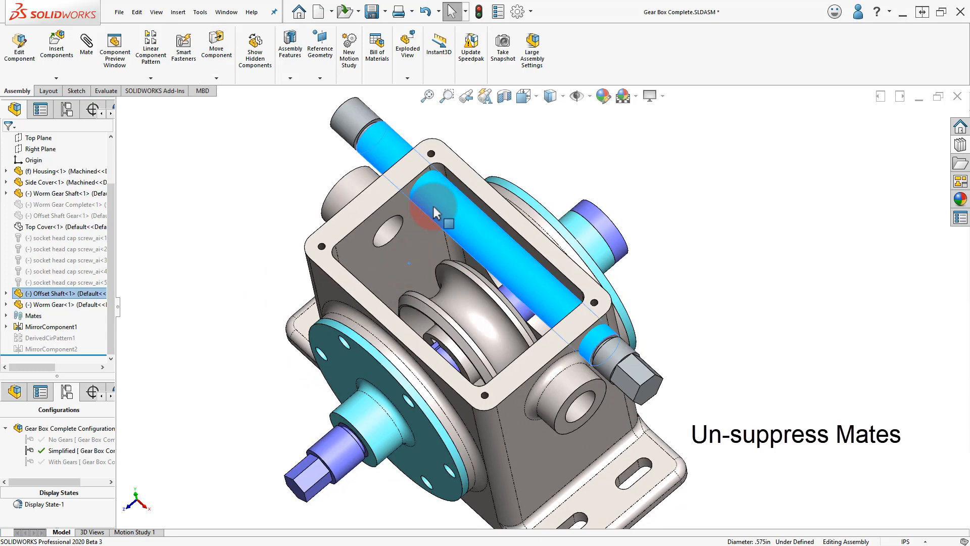
{"action": "left_click", "coordinate": [54, 296]}
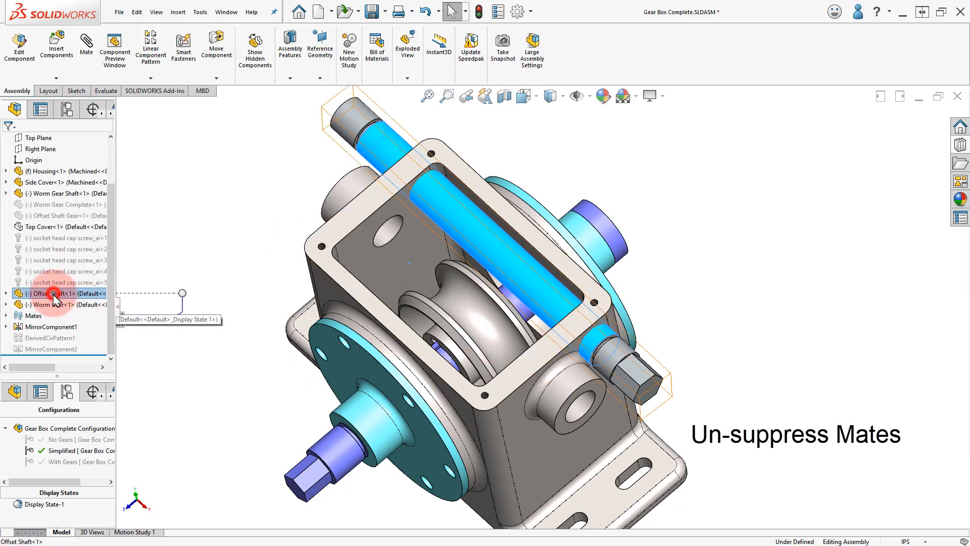
{"action": "left_click", "coordinate": [54, 295]}
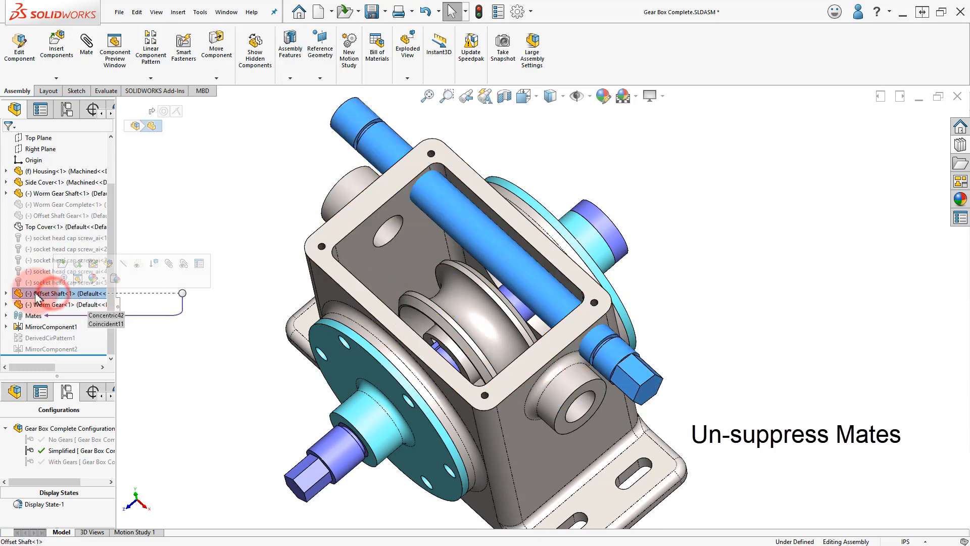
{"action": "left_click", "coordinate": [40, 110]}
{"action": "left_click", "coordinate": [53, 137]}
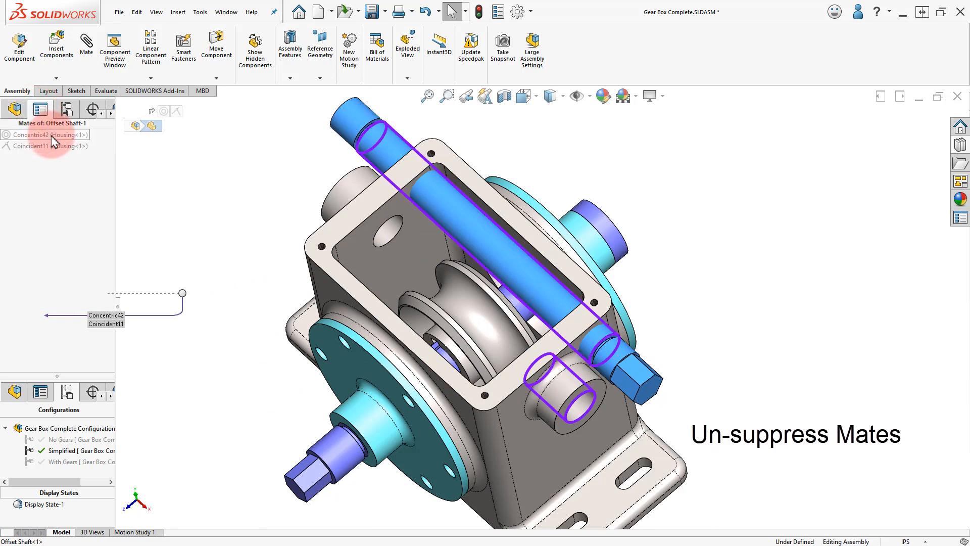
{"action": "left_click", "coordinate": [52, 135]}
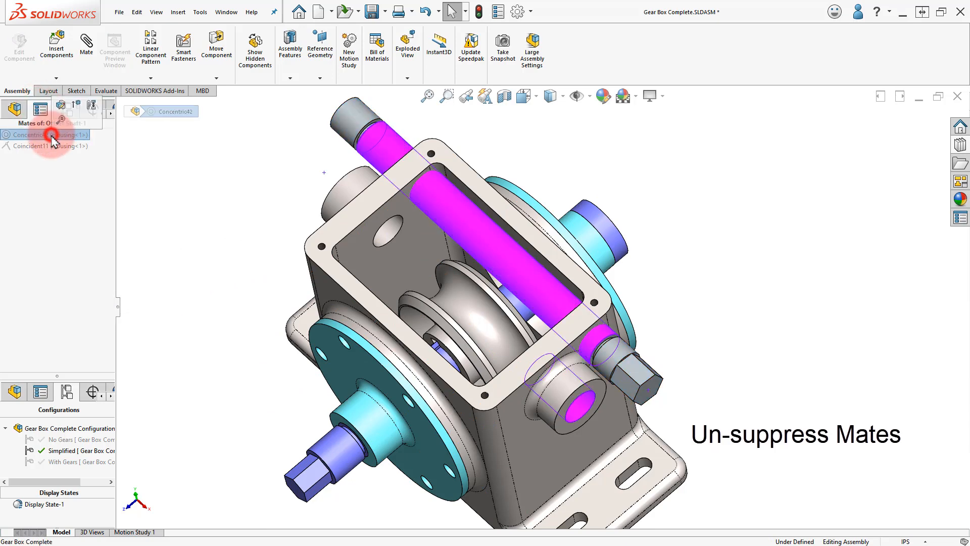
{"action": "left_click", "coordinate": [74, 108]}
{"action": "left_click", "coordinate": [64, 146]}
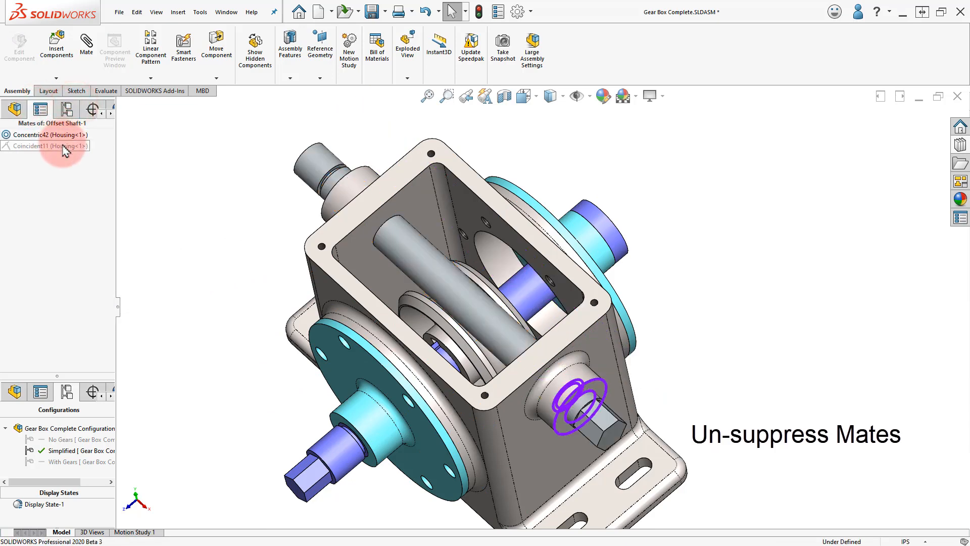
{"action": "left_click", "coordinate": [64, 146]}
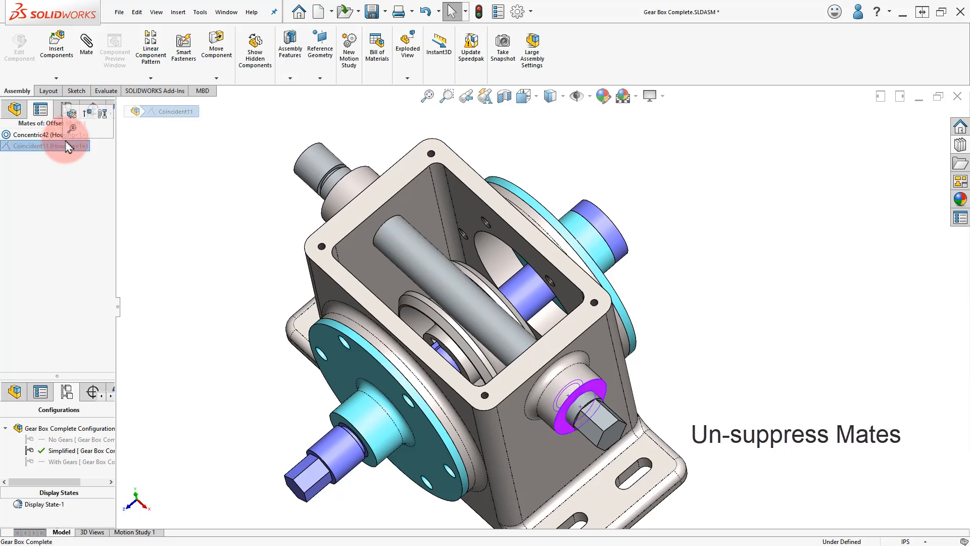
{"action": "left_click", "coordinate": [86, 115]}
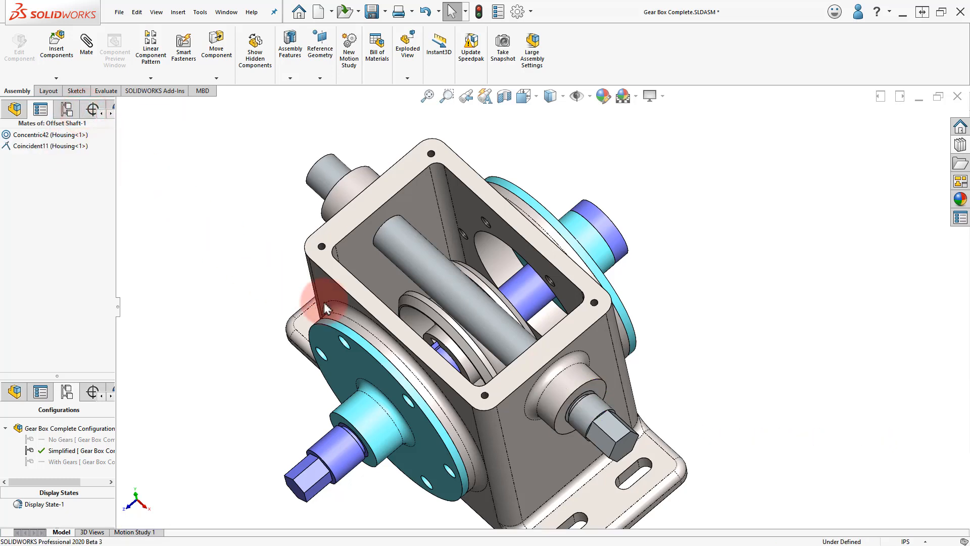
Unsuppress the Worm Gear's Concentric43 and Parallel3 mates to the Worm Gear Shaft and its Width2 mate to the housing
{"action": "left_click_drag", "start_coordinate": [444, 257], "coordinate": [435, 238]}
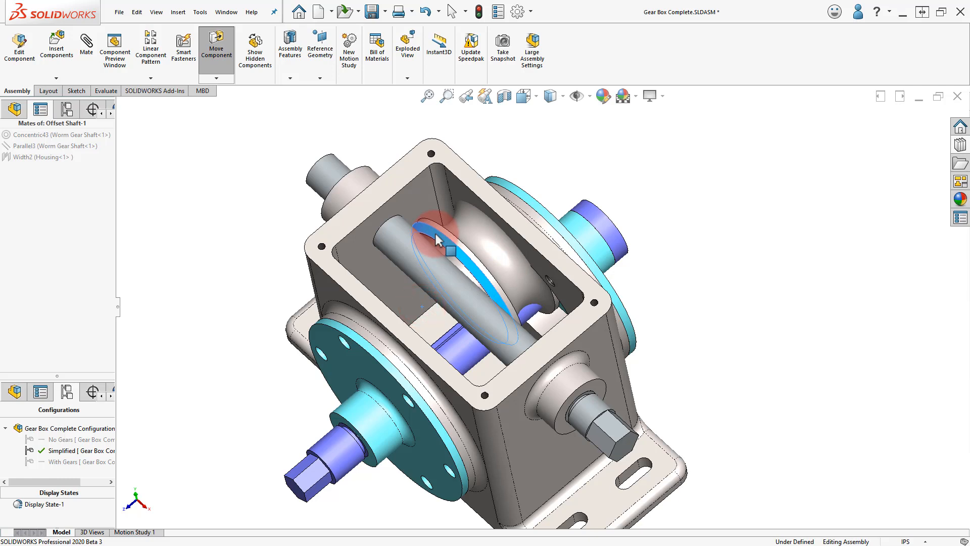
{"action": "left_click", "coordinate": [80, 135]}
{"action": "left_click", "coordinate": [105, 107]}
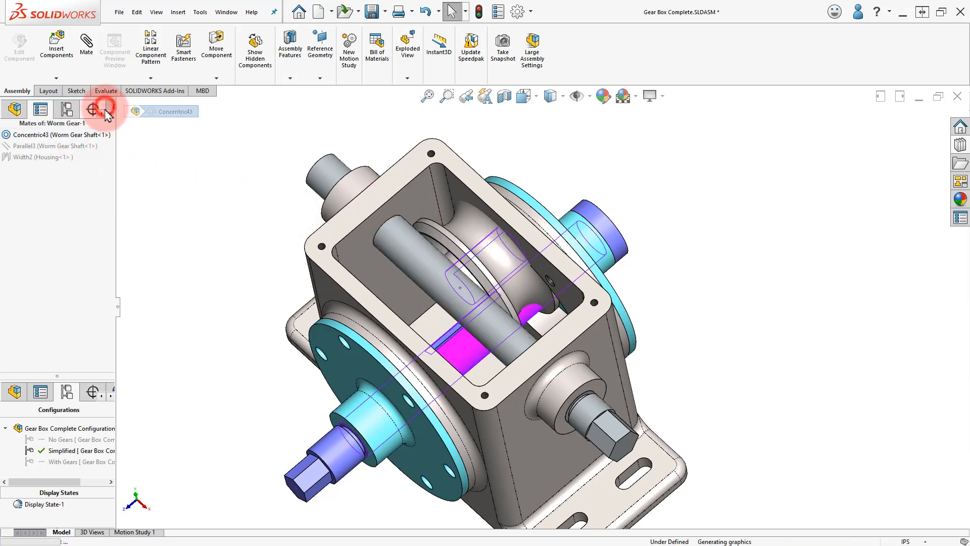
{"action": "left_click", "coordinate": [94, 146]}
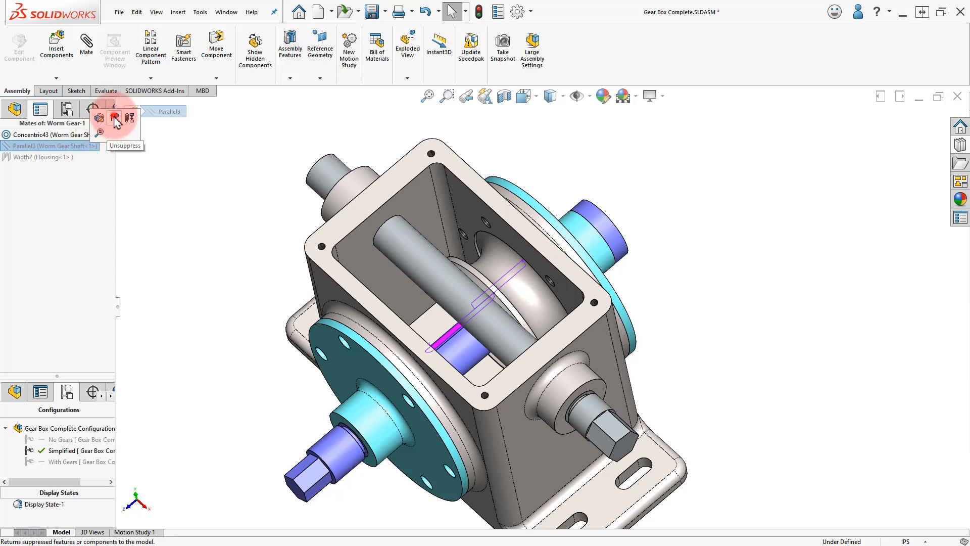
{"action": "left_click", "coordinate": [115, 121]}
{"action": "left_click", "coordinate": [59, 160]}
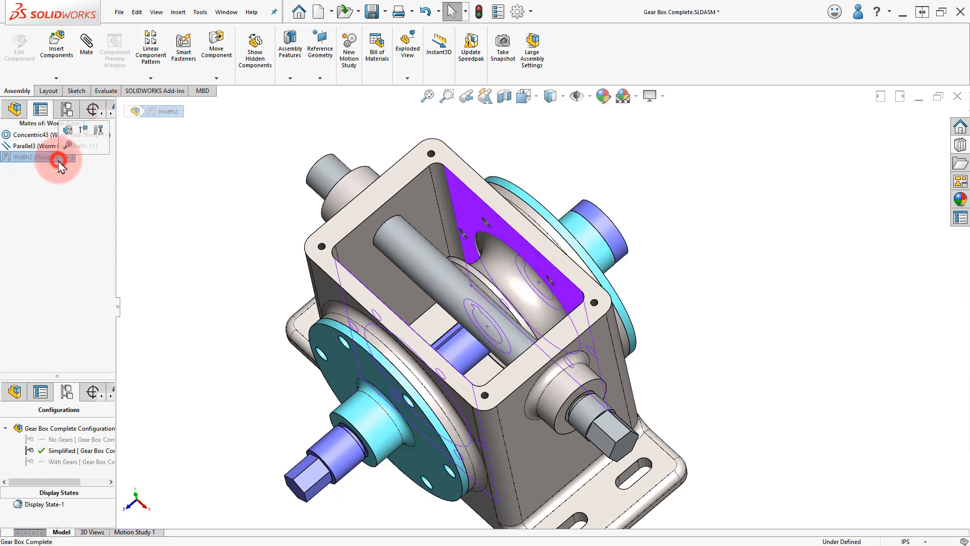
{"action": "left_click", "coordinate": [89, 132]}
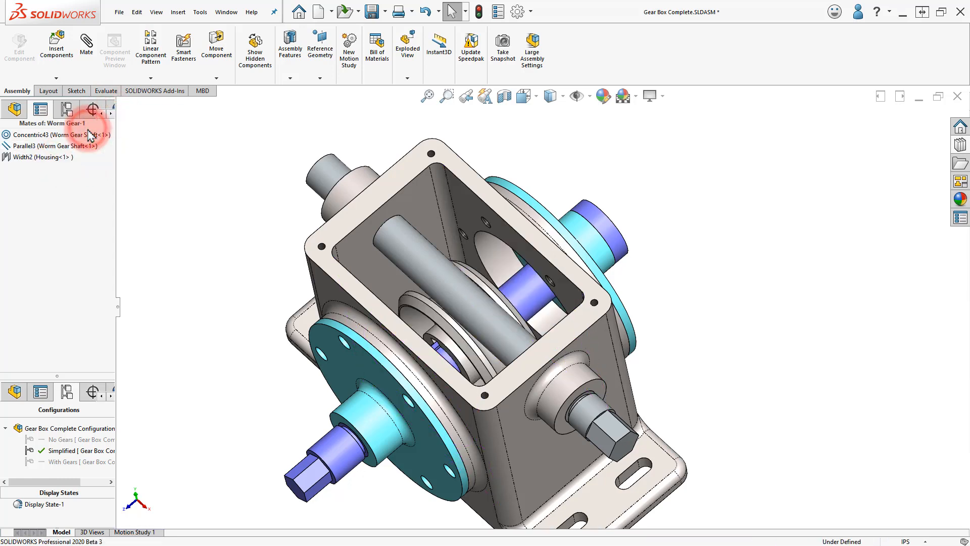
{"action": "left_click", "coordinate": [220, 207]}
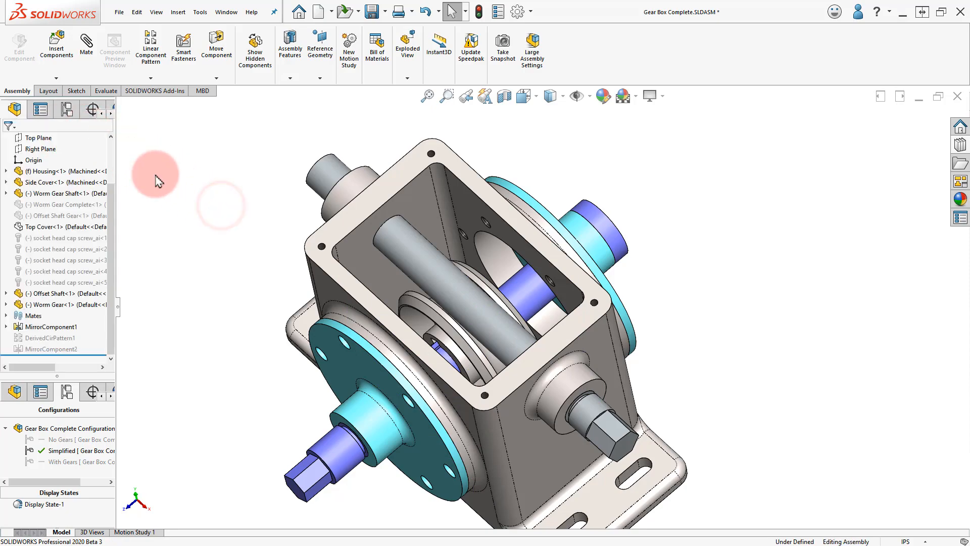
Try moving the Offset Shaft by its hexagonal end to check how its mates constrain it
{"action": "middle_click_drag", "start_coordinate": [223, 232], "coordinate": [221, 199]}
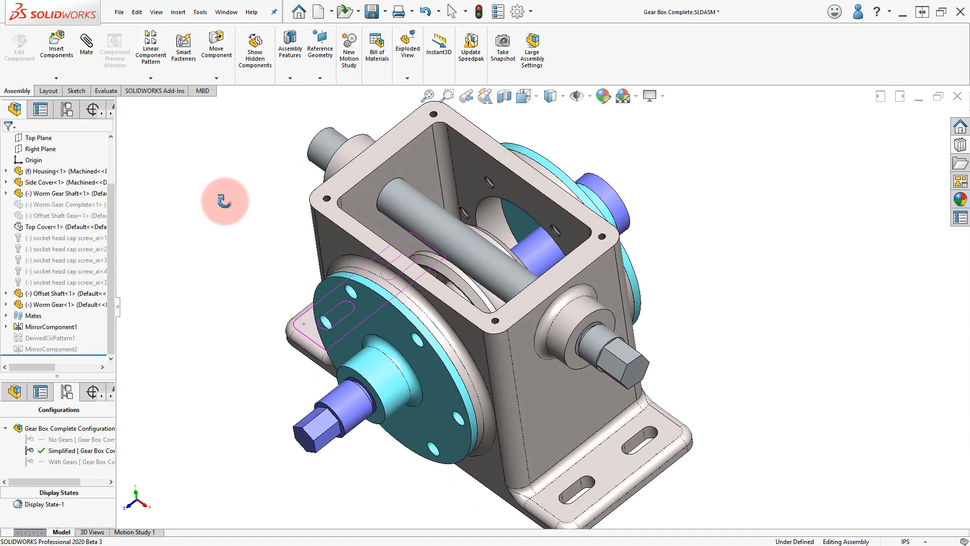
{"action": "left_click", "coordinate": [639, 361]}
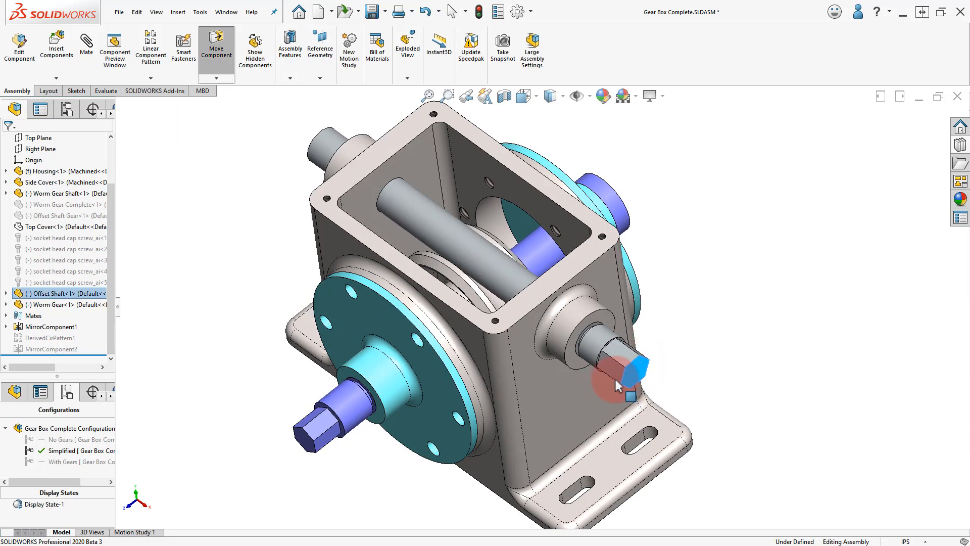
{"action": "left_click_drag", "start_coordinate": [642, 348], "coordinate": [671, 311]}
{"action": "left_click", "coordinate": [684, 293]}
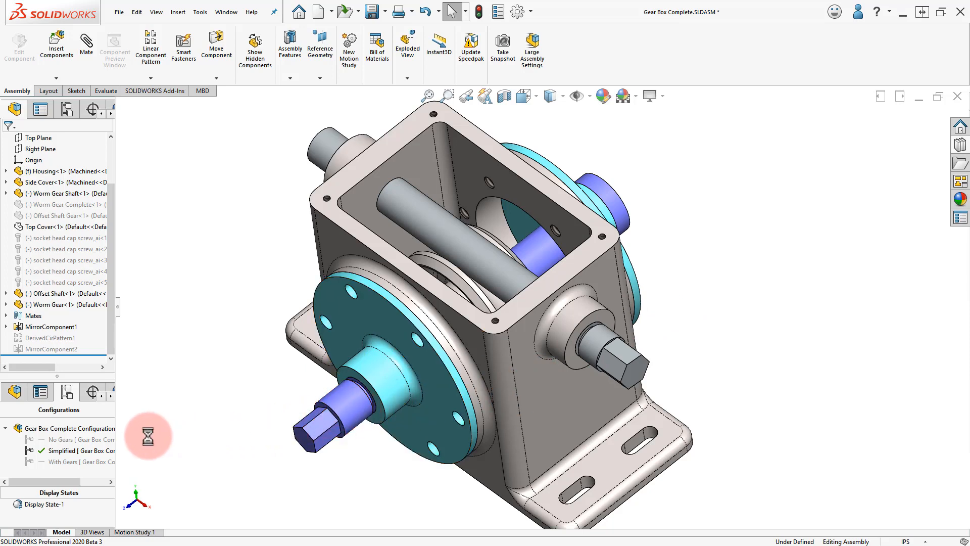
Activate the With Gears configuration and test the movement of the Offset Shaft Gear
{"action": "left_click", "coordinate": [85, 445]}
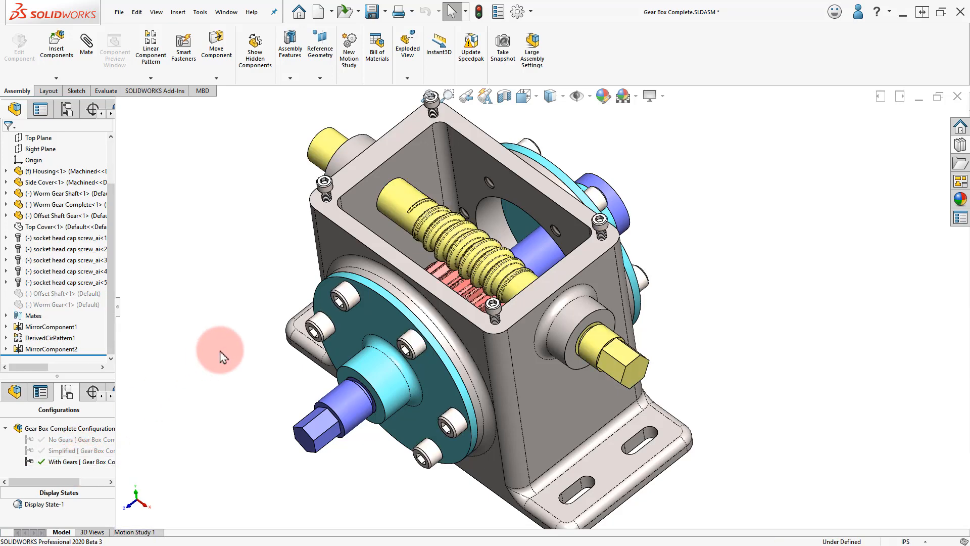
{"action": "middle_click_drag", "start_coordinate": [215, 376], "coordinate": [245, 265]}
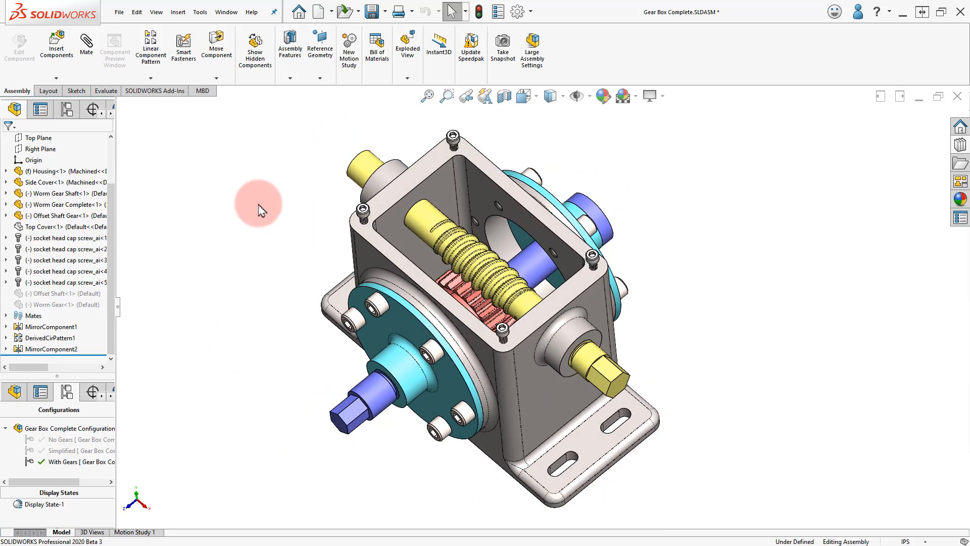
{"action": "mouse_move", "coordinate": [375, 161]}
{"action": "left_mouse_down"}
{"action": "mouse_move", "coordinate": [347, 185]}
{"action": "mouse_move", "coordinate": [387, 154]}
{"action": "mouse_move", "coordinate": [356, 189]}
{"action": "mouse_move", "coordinate": [384, 157]}
{"action": "left_mouse_up"}
{"action": "left_click", "coordinate": [212, 193]}
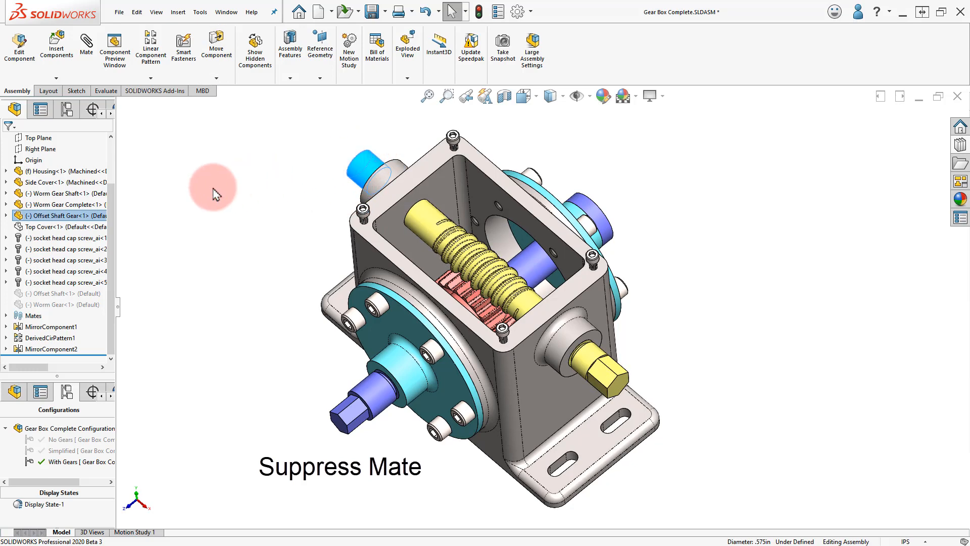
Suppress the Offset Shaft Gear's Coincident3 mate to the housing and slide the shaft slightly along its axis
{"action": "left_click", "coordinate": [5, 215]}
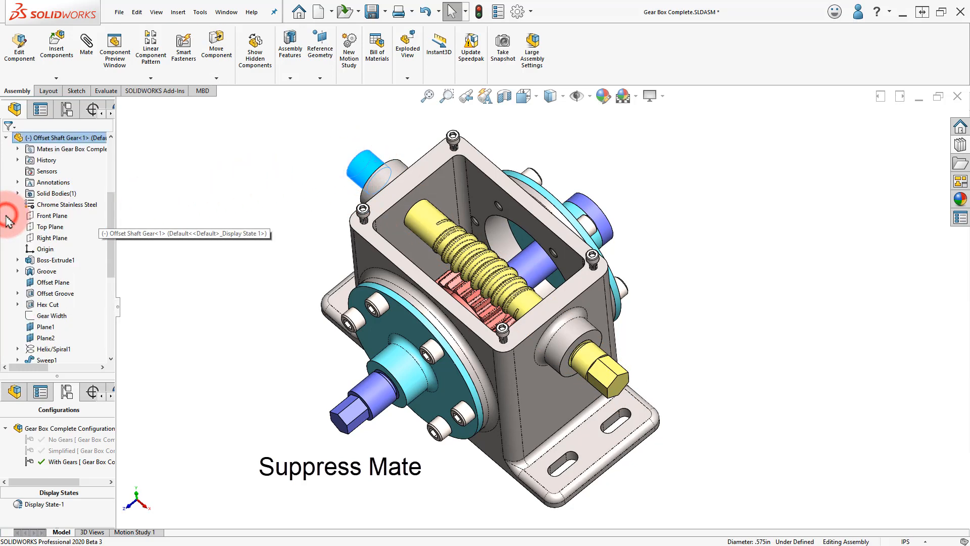
{"action": "left_click", "coordinate": [18, 149]}
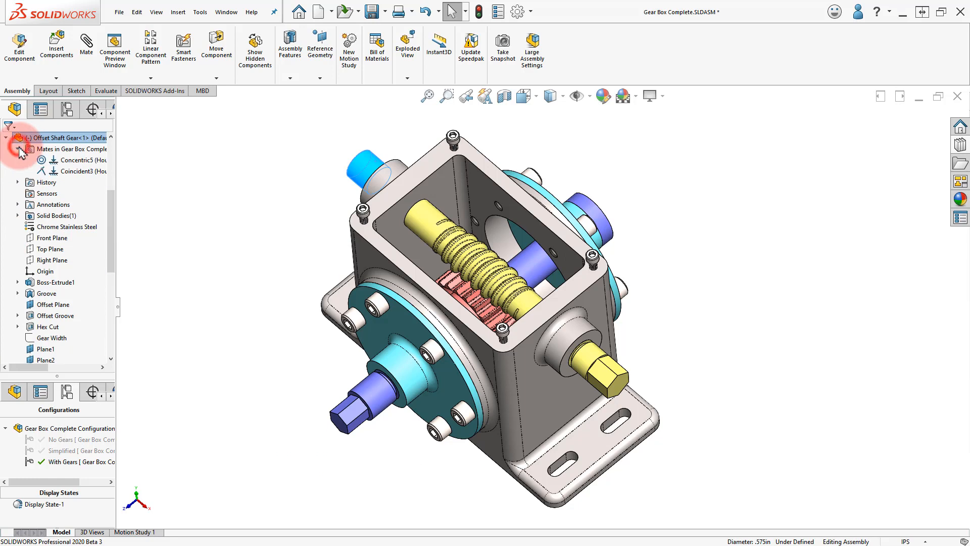
{"action": "left_click", "coordinate": [64, 161]}
{"action": "left_click", "coordinate": [64, 164]}
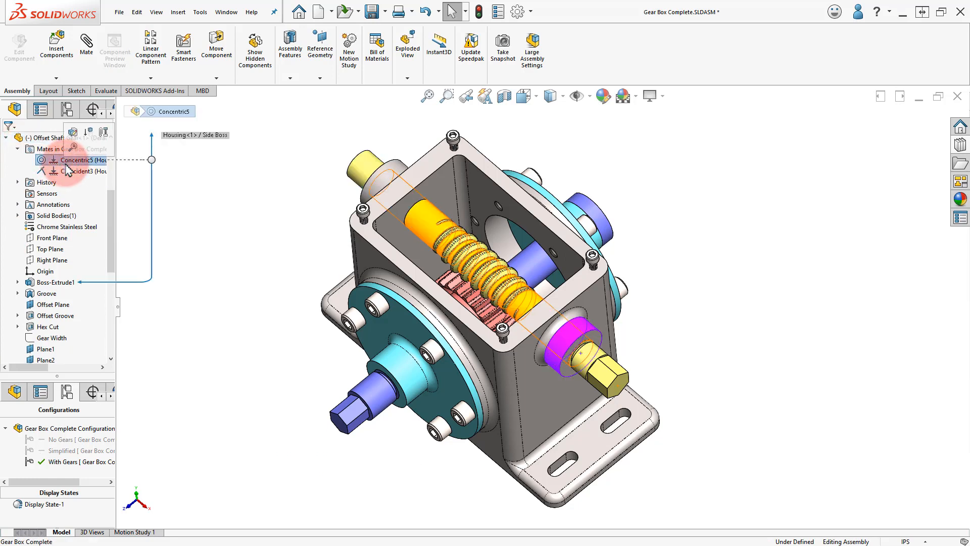
{"action": "left_click", "coordinate": [73, 171]}
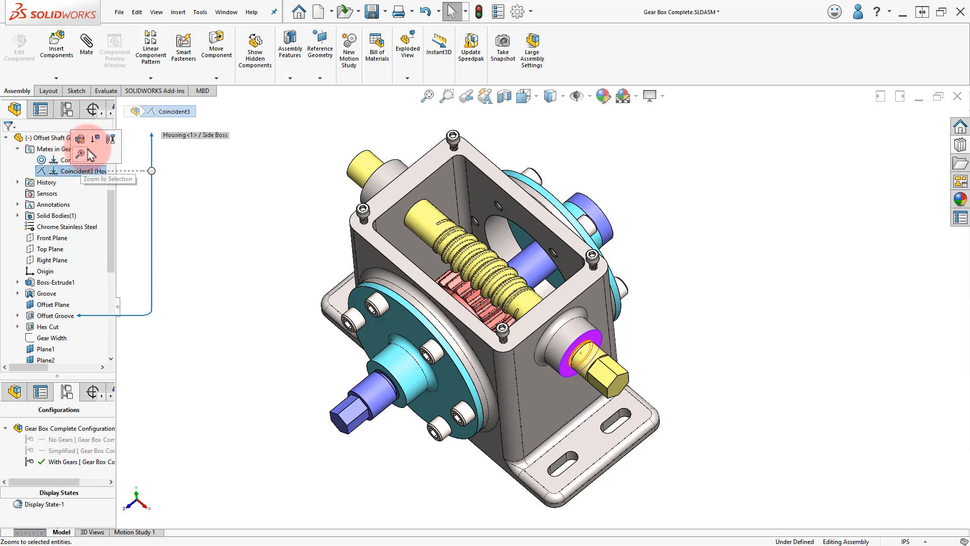
{"action": "left_click", "coordinate": [94, 147]}
{"action": "left_click", "coordinate": [301, 198]}
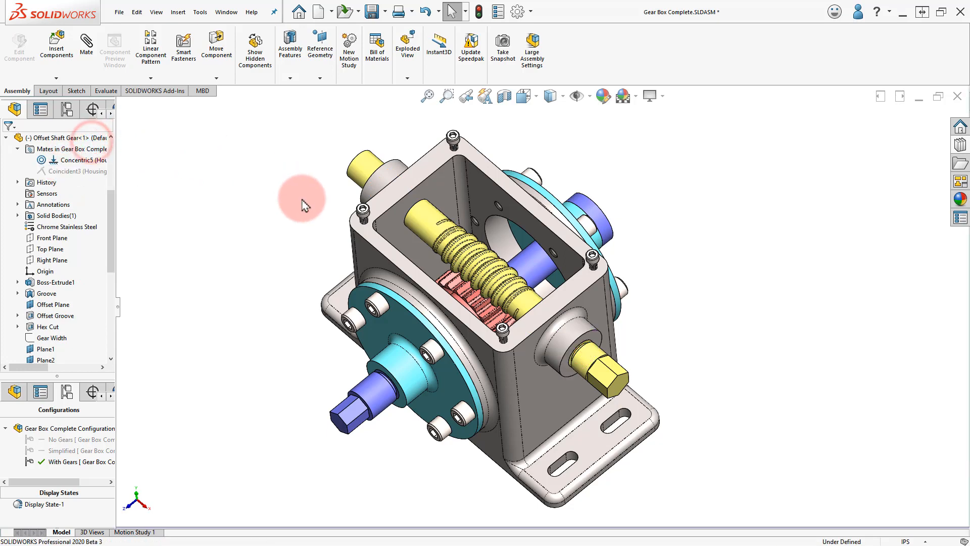
{"action": "mouse_move", "coordinate": [438, 224]}
{"action": "left_mouse_down"}
{"action": "mouse_move", "coordinate": [433, 218]}
{"action": "mouse_move", "coordinate": [513, 280]}
{"action": "mouse_move", "coordinate": [337, 165]}
{"action": "mouse_move", "coordinate": [473, 256]}
{"action": "mouse_move", "coordinate": [445, 231]}
{"action": "left_mouse_up"}
{"action": "left_click", "coordinate": [648, 196]}
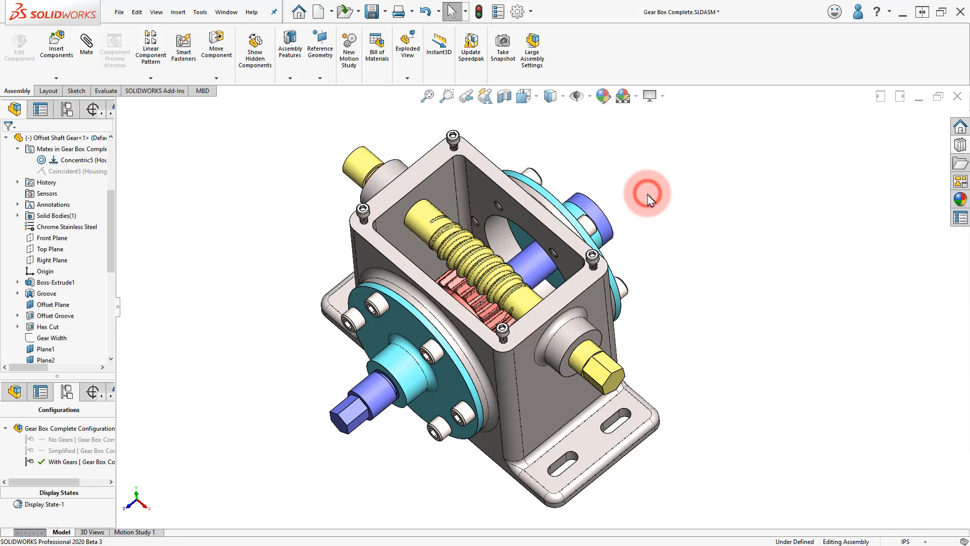
Isolate the Housing and the Offset Shaft Gear so that only these two components are shown
{"action": "left_click", "coordinate": [598, 299]}
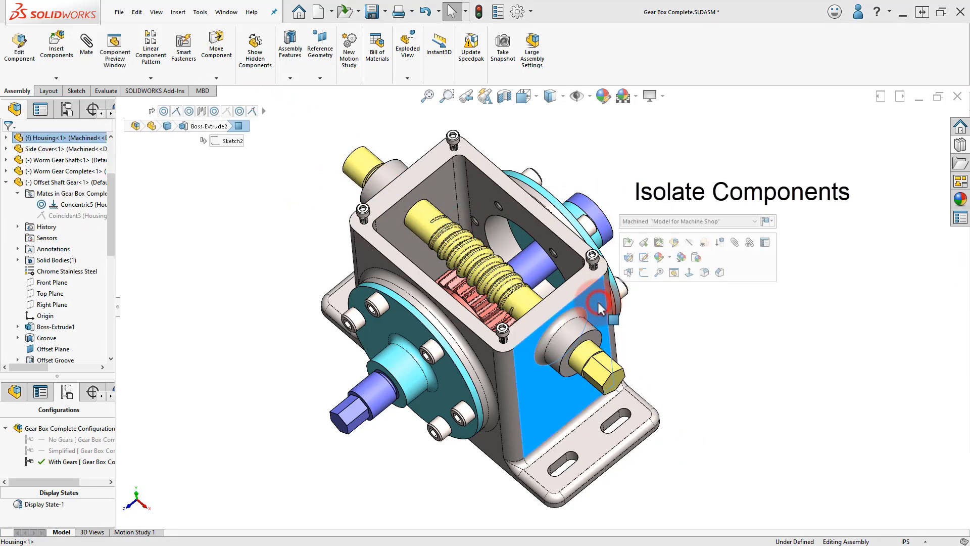
{"action": "left_click", "coordinate": [591, 358], "text": "ctrl"}
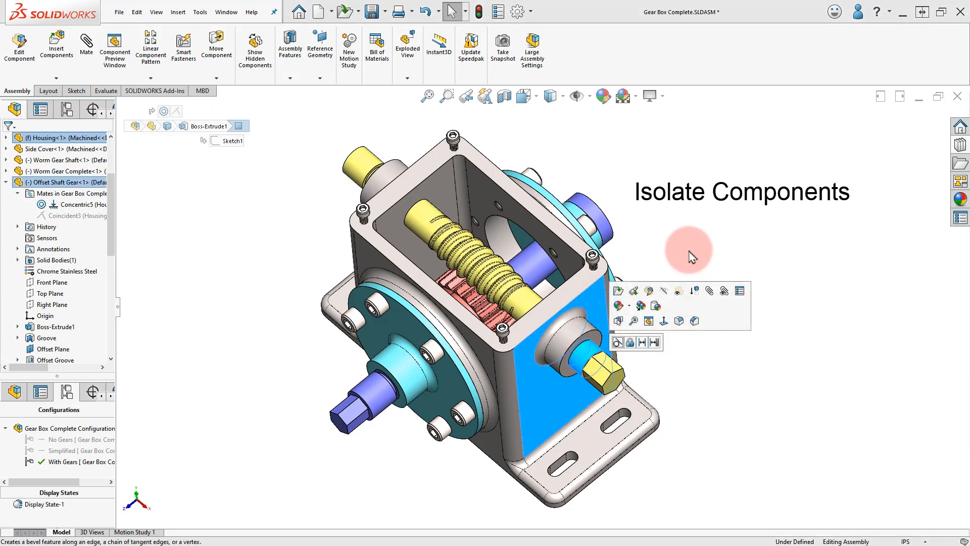
{"action": "right_click", "coordinate": [672, 220]}
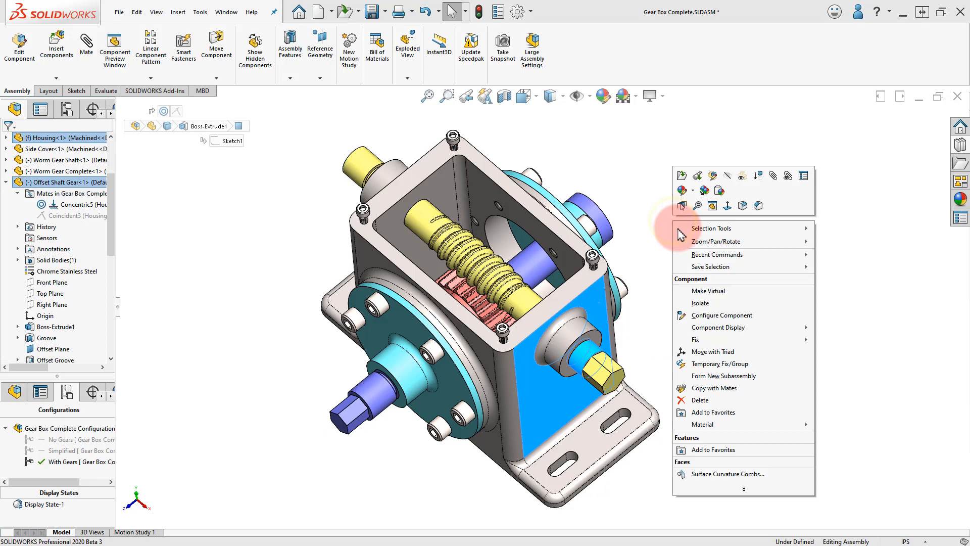
{"action": "left_click", "coordinate": [714, 303]}
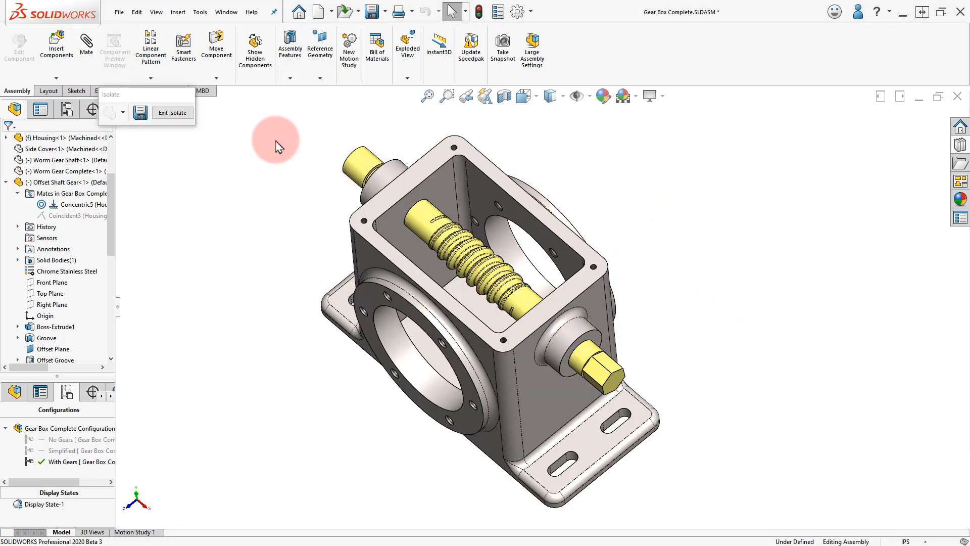
{"action": "left_click_drag", "start_coordinate": [134, 99], "coordinate": [171, 144]}
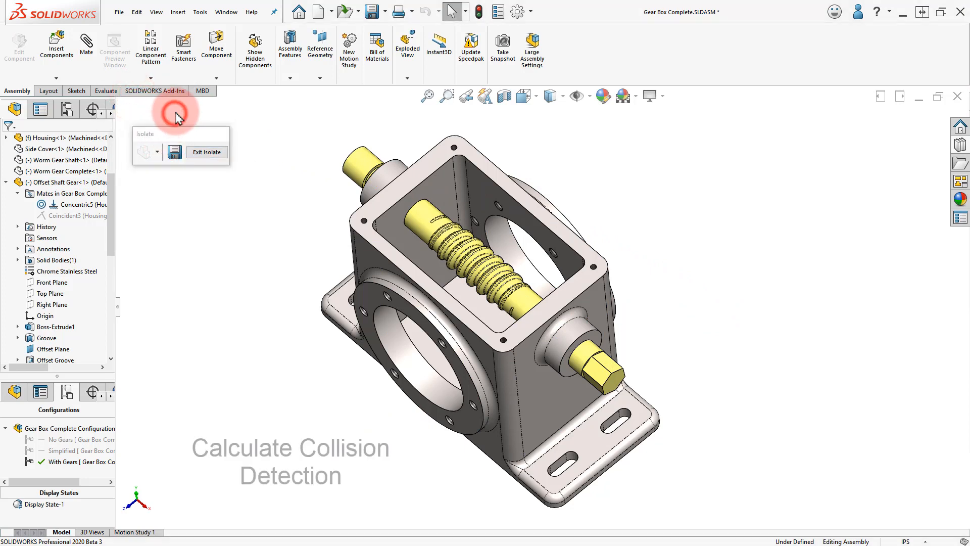
Start Move Component with Collision Detection limited to the Housing and the Offset Shaft Gear, keeping Stop at collision on
{"action": "left_click", "coordinate": [216, 58]}
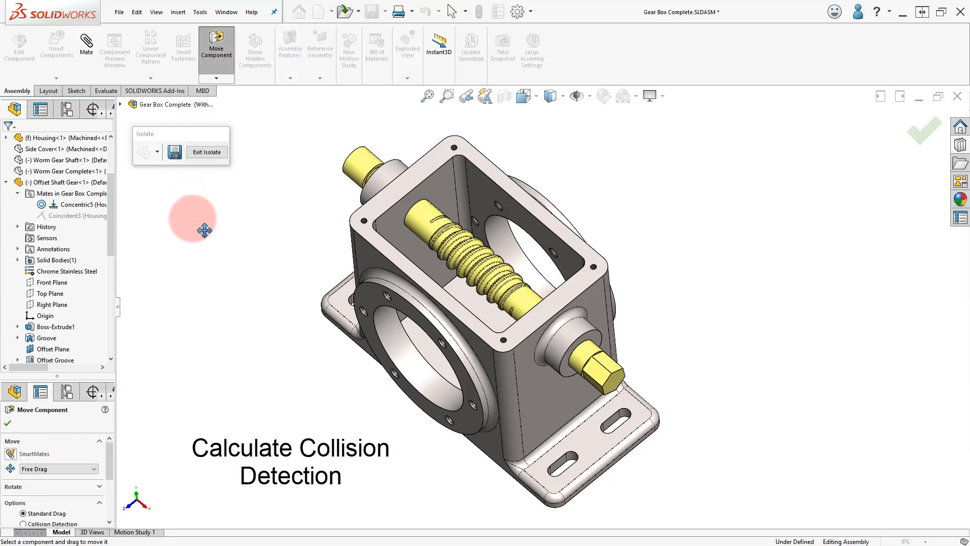
{"action": "left_click_drag", "start_coordinate": [57, 375], "coordinate": [64, 87]}
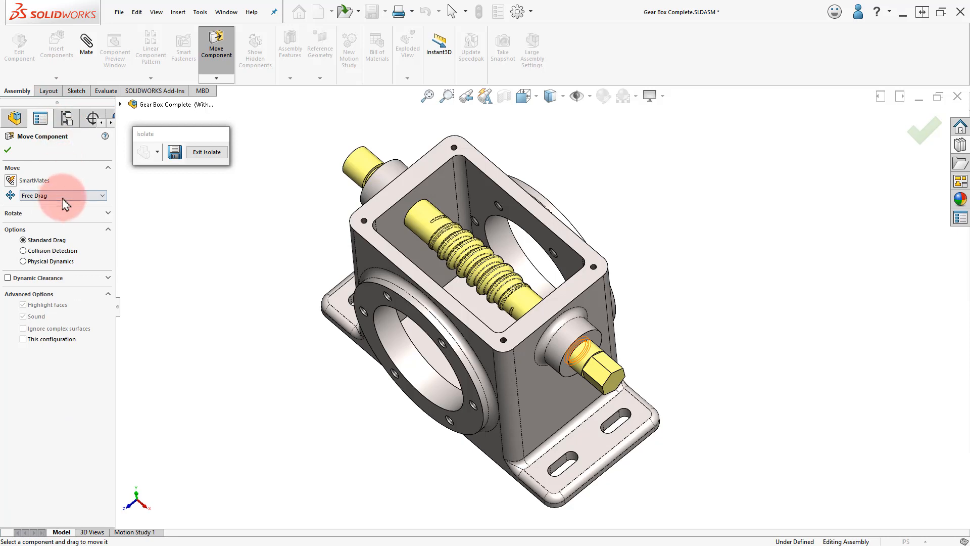
{"action": "left_click", "coordinate": [65, 250]}
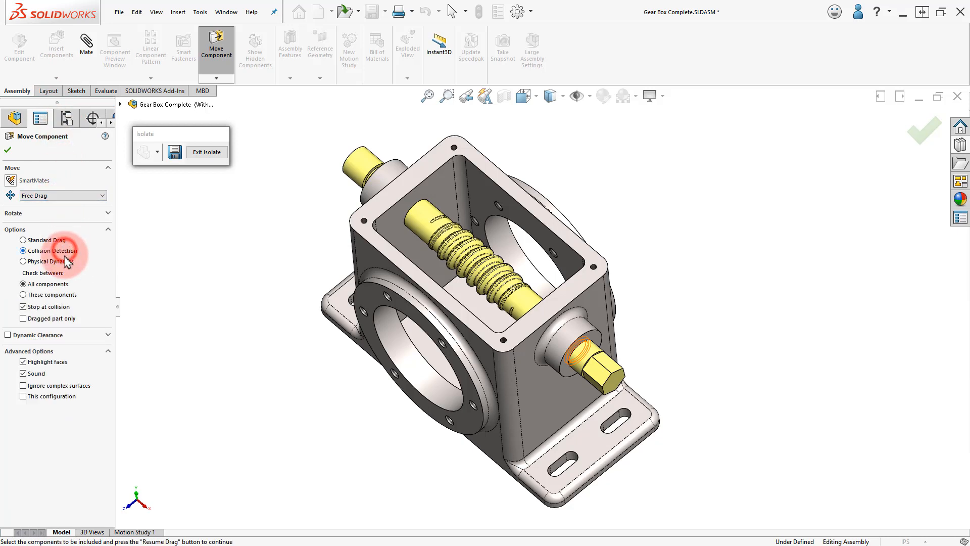
{"action": "left_click", "coordinate": [66, 296]}
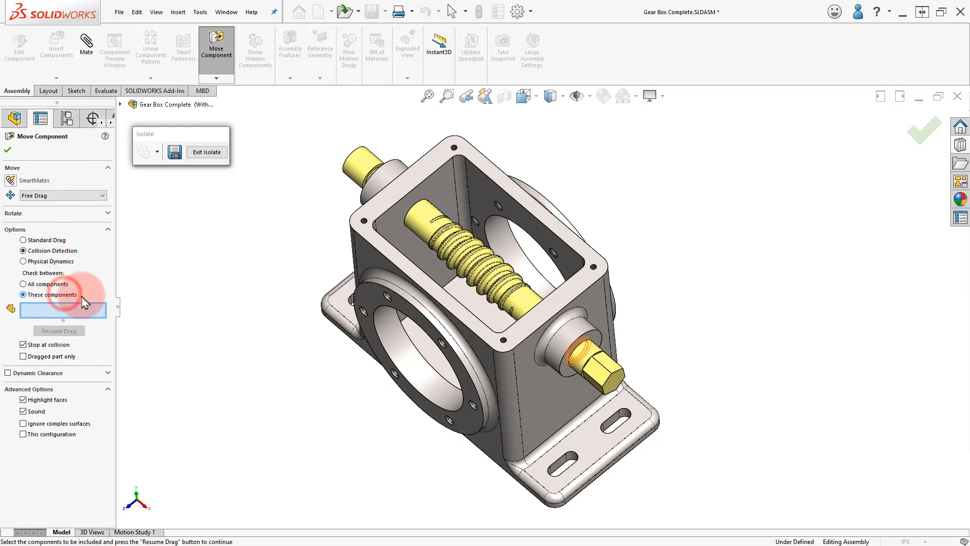
{"action": "left_click", "coordinate": [384, 207]}
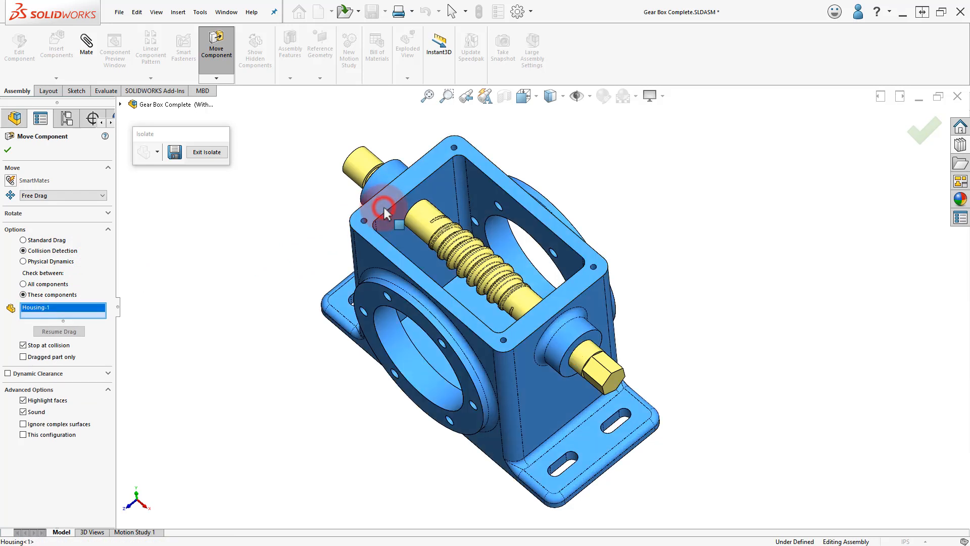
{"action": "left_click", "coordinate": [416, 221]}
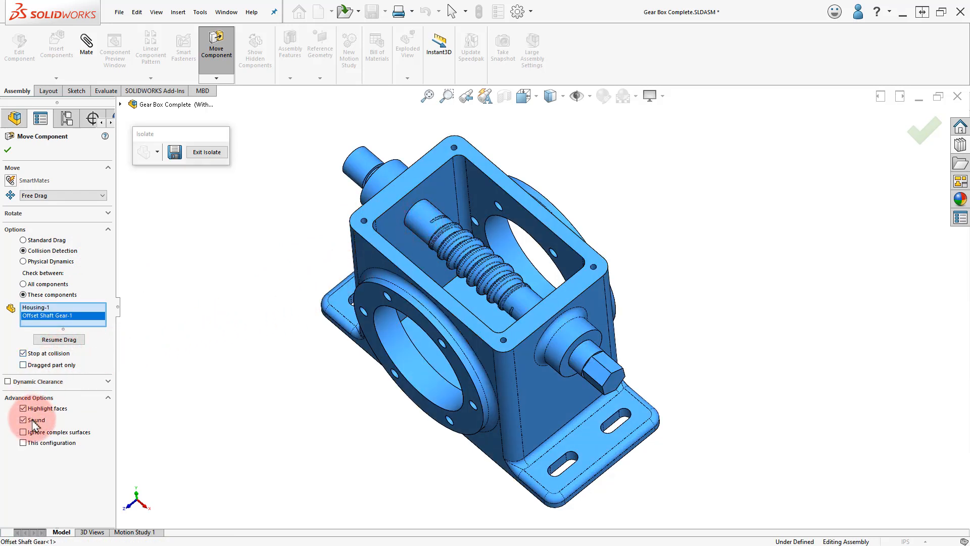
{"action": "left_click", "coordinate": [60, 339]}
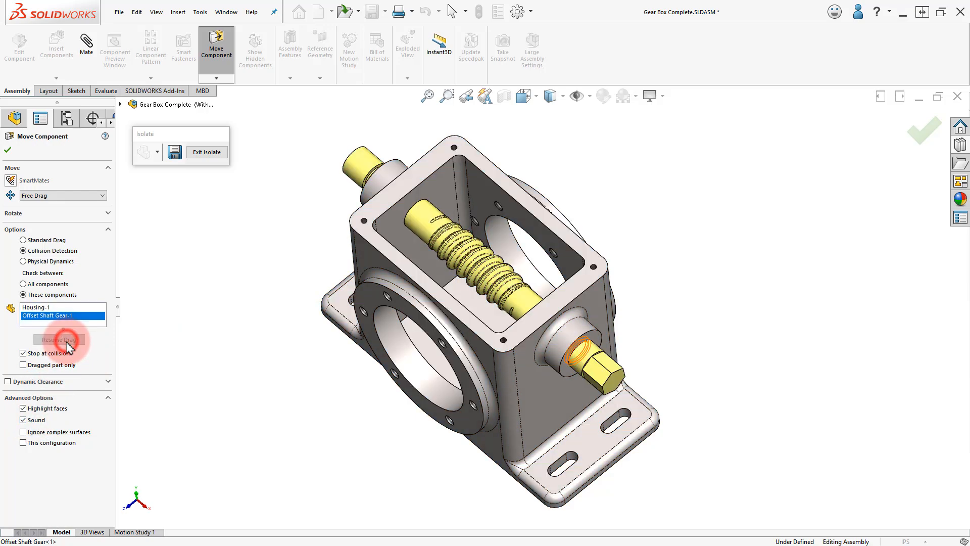
Slide the Offset Shaft Gear along its axis in both directions to test where it collides with the Housing, and end the move
{"action": "middle_click_drag", "start_coordinate": [290, 253], "coordinate": [352, 287]}
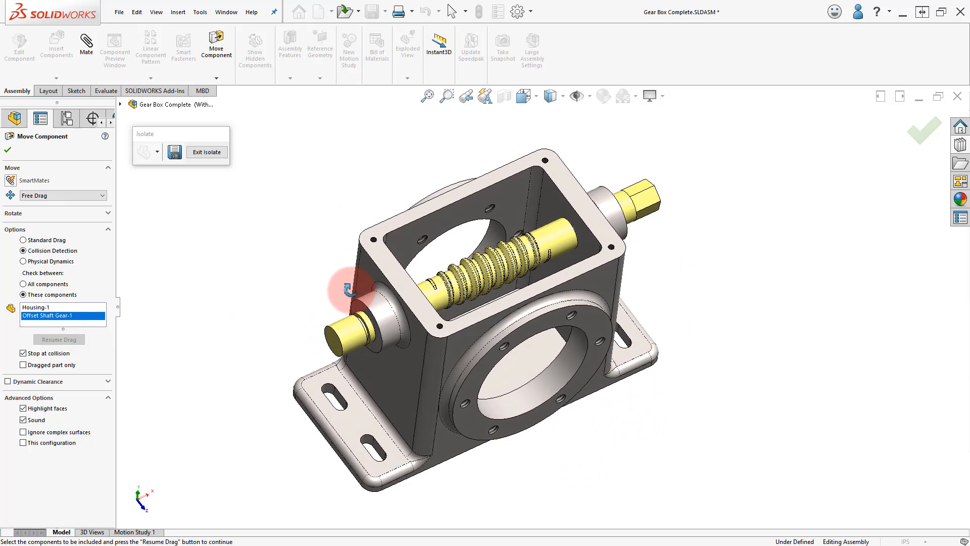
{"action": "scroll", "coordinate": [506, 238], "scroll_direction": "down", "scroll_amount": 5}
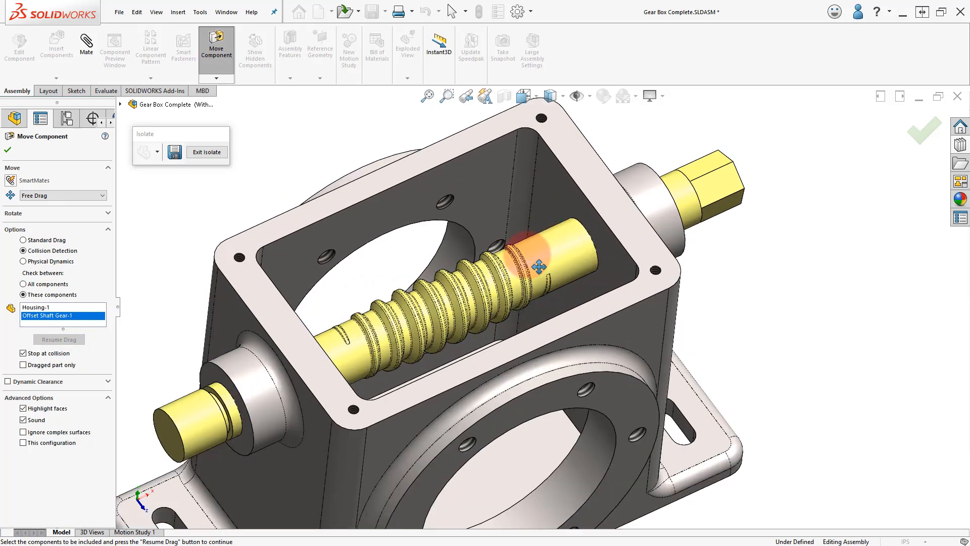
{"action": "left_click_drag", "start_coordinate": [539, 261], "coordinate": [457, 304]}
{"action": "mouse_move", "coordinate": [450, 307]}
{"action": "middle_mouse_down"}
{"action": "mouse_move", "coordinate": [398, 311]}
{"action": "mouse_move", "coordinate": [446, 291]}
{"action": "middle_mouse_up"}
{"action": "left_click_drag", "start_coordinate": [474, 311], "coordinate": [513, 293]}
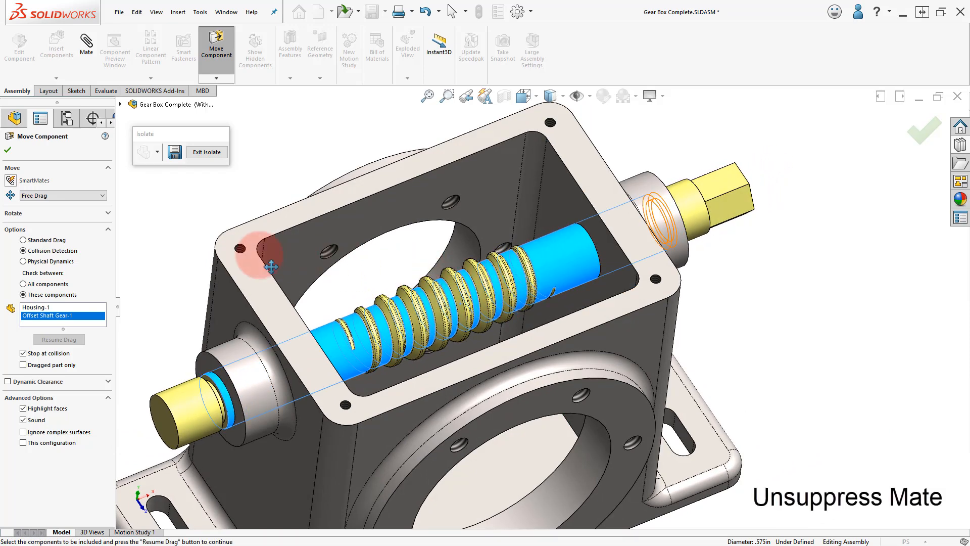
{"action": "left_click", "coordinate": [8, 149]}
Unsuppress the Offset Shaft Gear's Coincident3 mate to the Housing and exit Isolate to bring back all components
{"action": "left_click", "coordinate": [143, 203]}
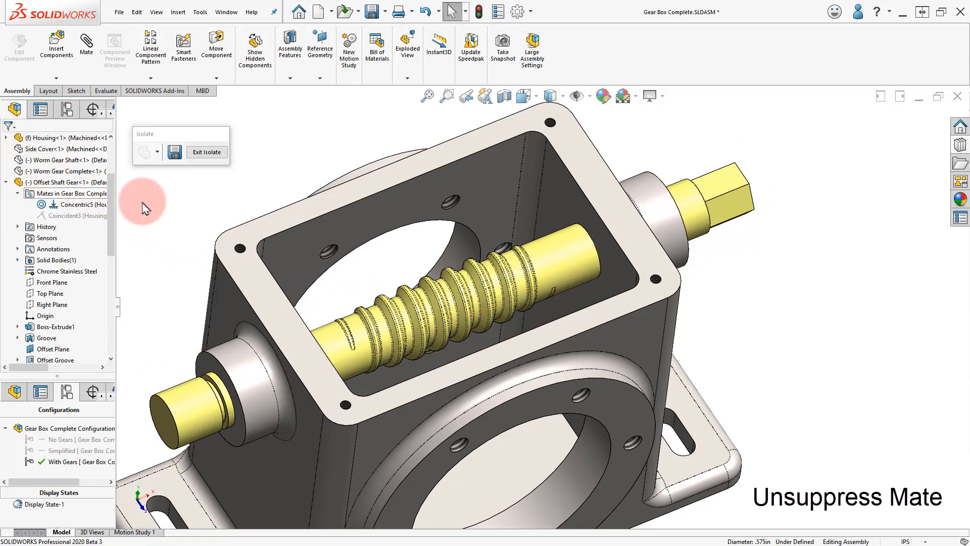
{"action": "left_click", "coordinate": [69, 216]}
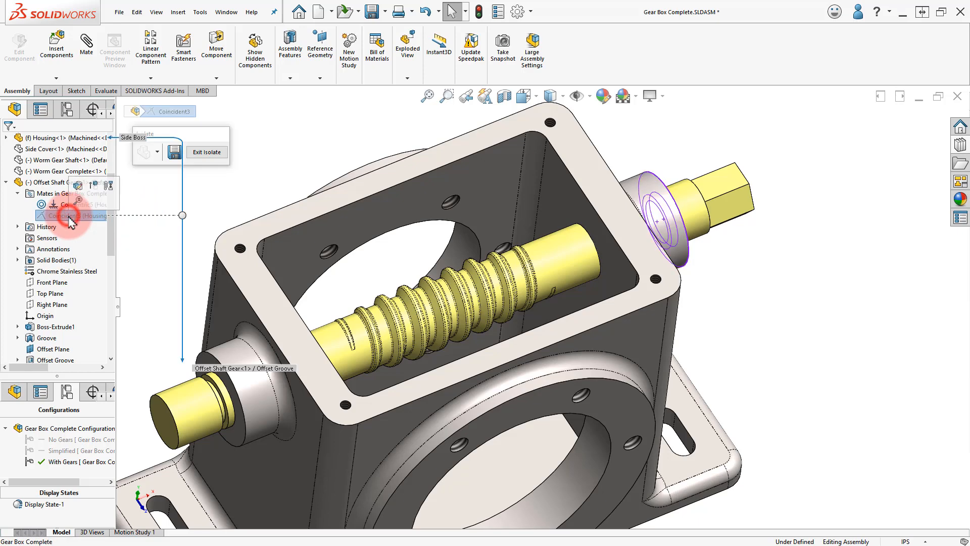
{"action": "left_click", "coordinate": [93, 186]}
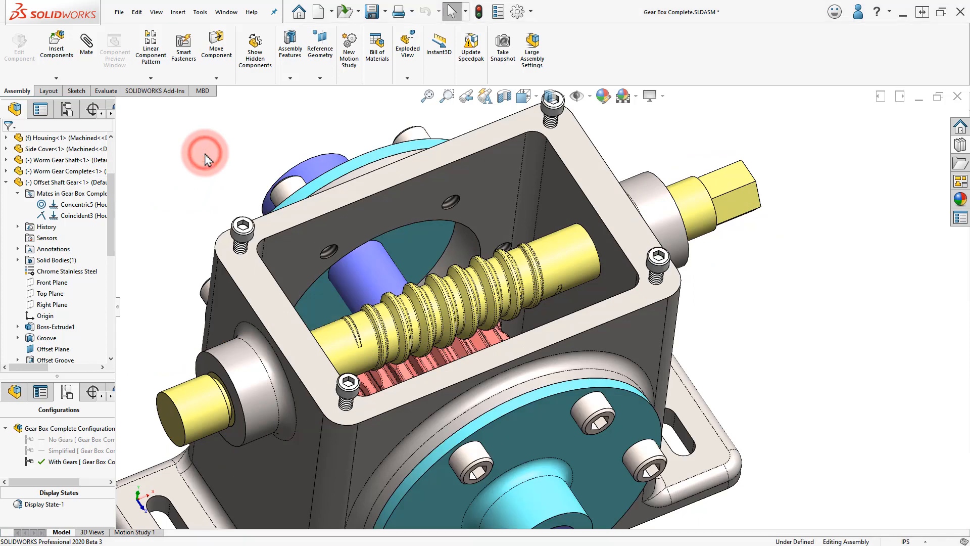
{"action": "right_click_drag", "start_coordinate": [205, 181], "coordinate": [236, 147]}
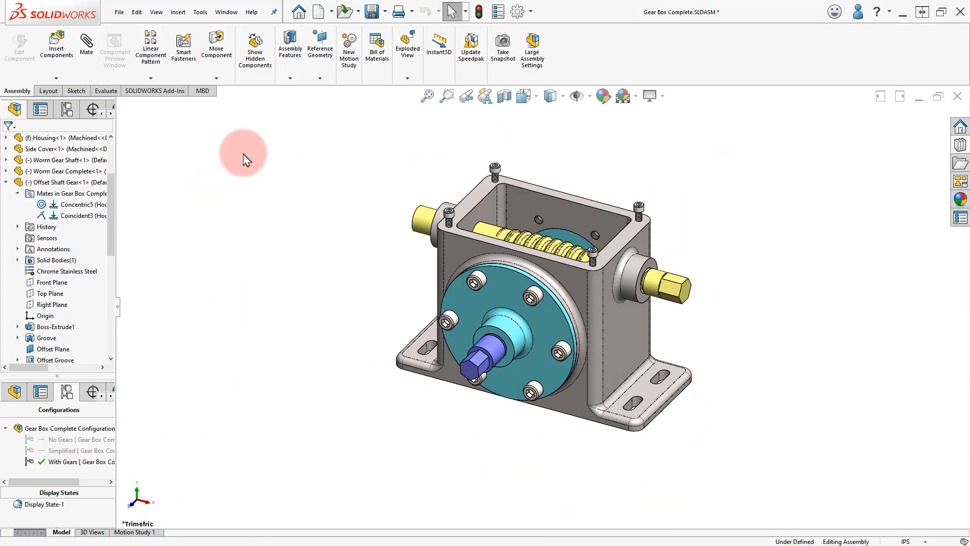
Open the Housing part in its own window from the assembly
{"action": "scroll", "coordinate": [570, 261], "scroll_direction": "down", "scroll_amount": 2}
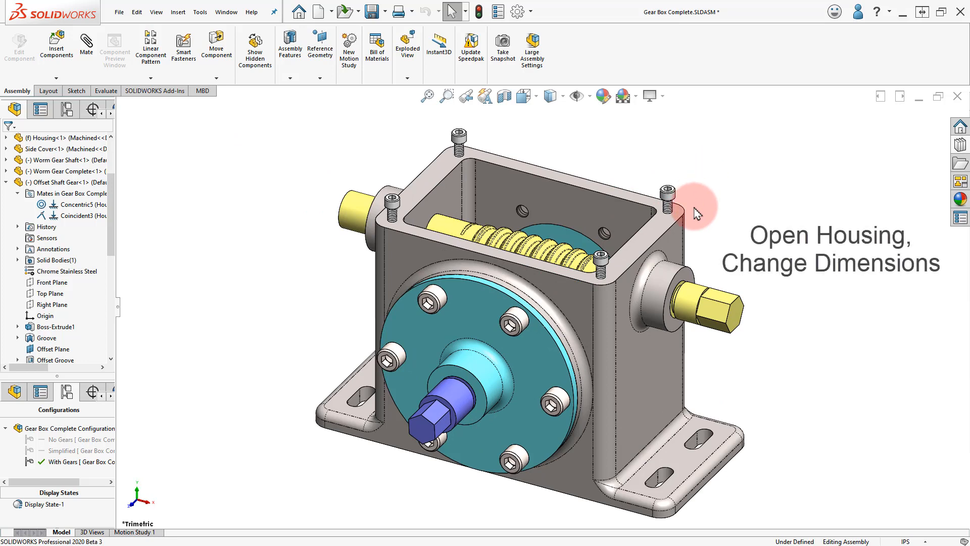
{"action": "left_click", "coordinate": [673, 239]}
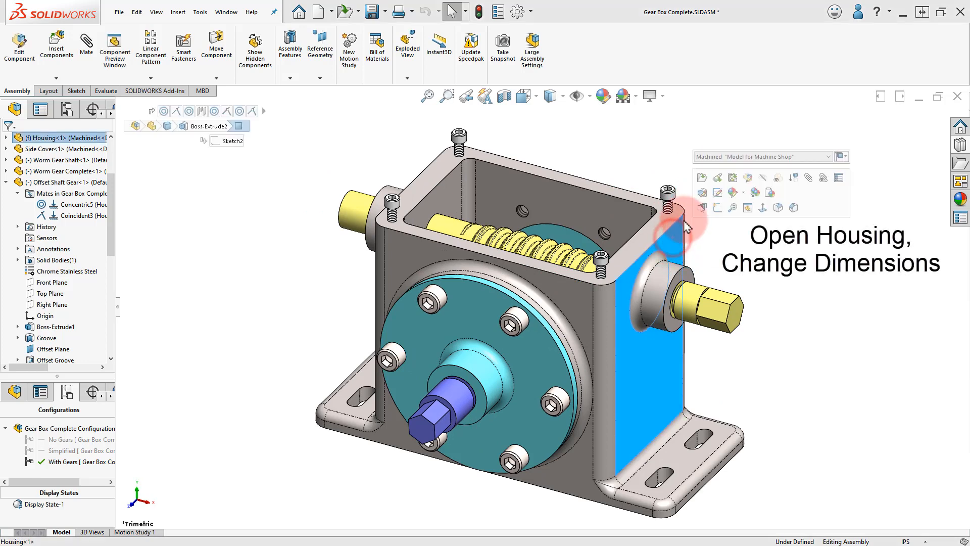
{"action": "left_click", "coordinate": [703, 180]}
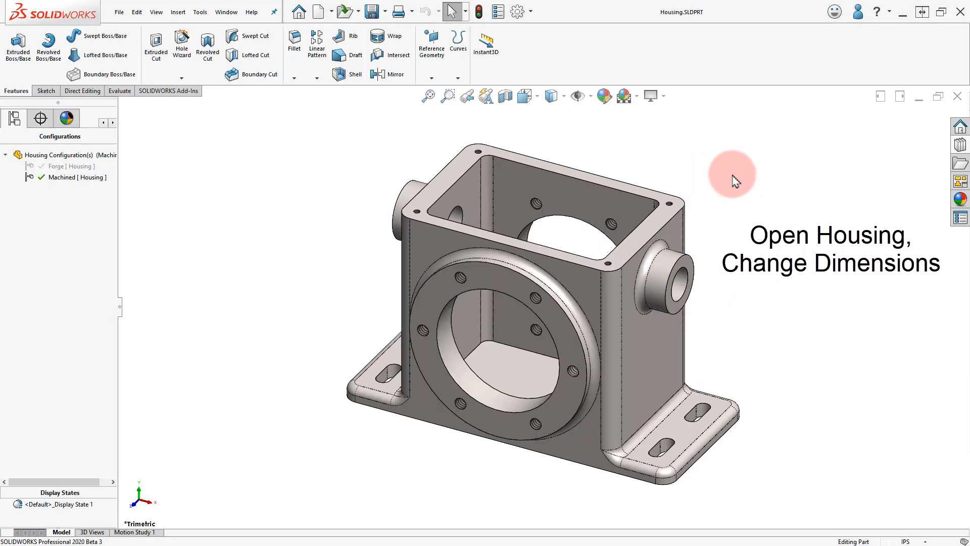
Set the outer diameter of the Housing's side boss for the offset shaft to 1.250 in and rebuild
{"action": "double_click", "coordinate": [672, 259]}
{"action": "left_click_drag", "start_coordinate": [615, 281], "coordinate": [739, 233]}
{"action": "double_click", "coordinate": [738, 234]}
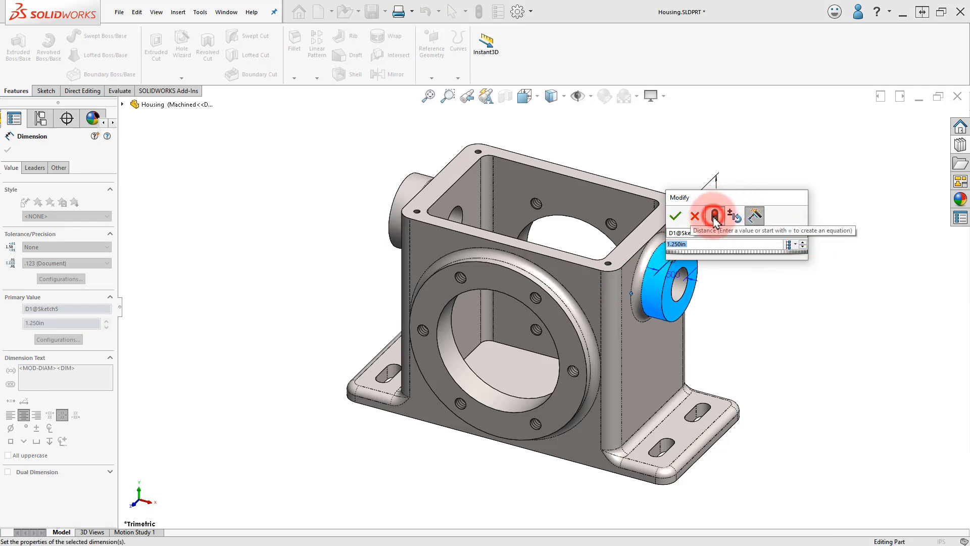
{"action": "left_click", "coordinate": [675, 217]}
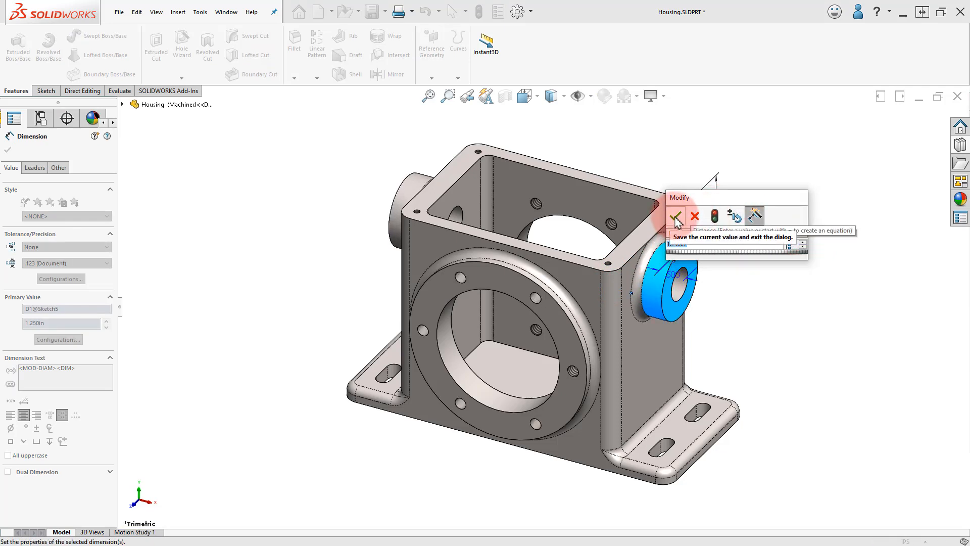
{"action": "left_click", "coordinate": [756, 314]}
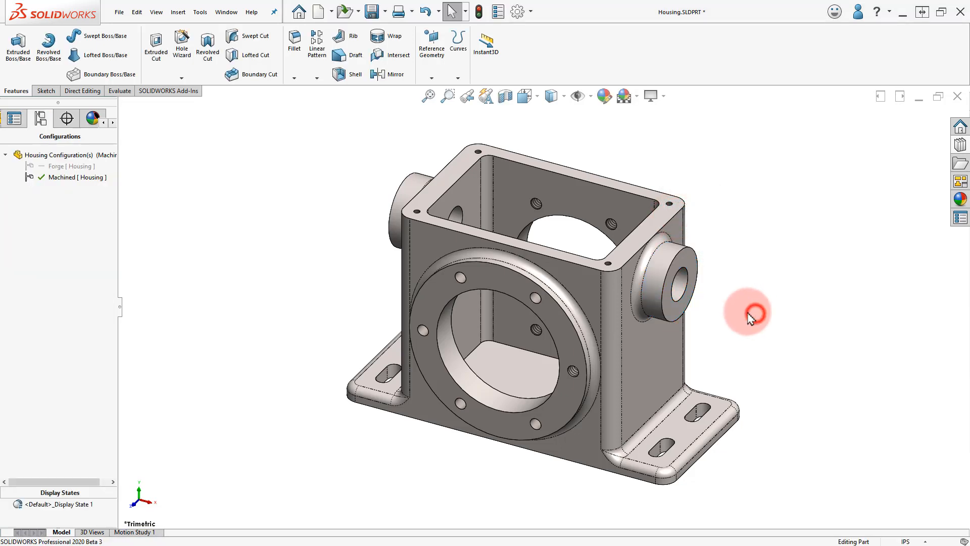
Set the diameter of the hole through the Housing's side bosses to .775 in and rebuild
{"action": "left_click", "coordinate": [685, 289]}
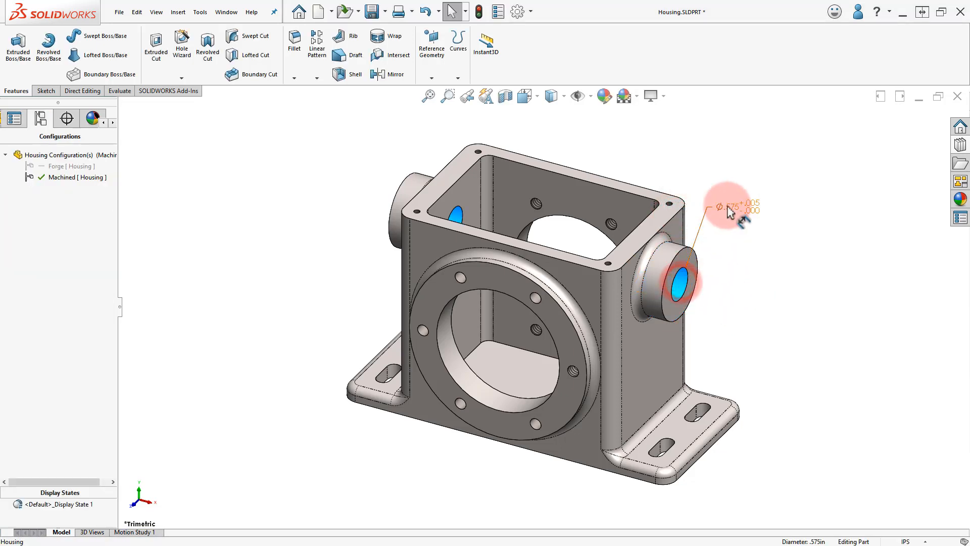
{"action": "double_click", "coordinate": [727, 206]}
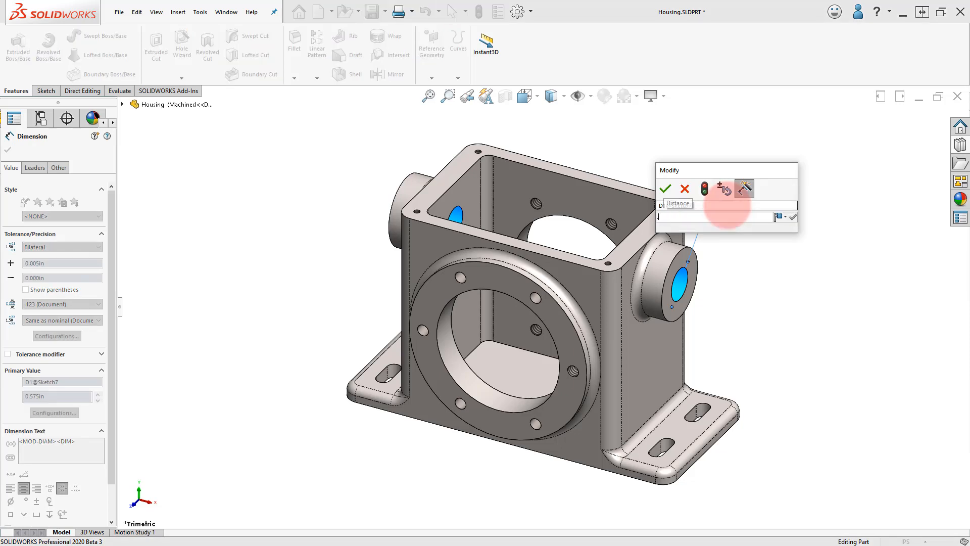
{"action": "left_click", "coordinate": [706, 190]}
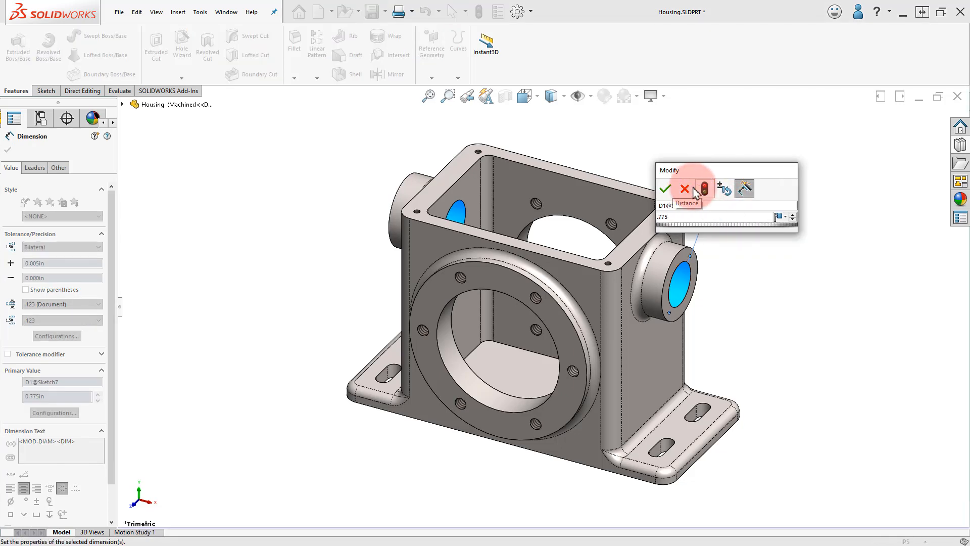
{"action": "left_click", "coordinate": [666, 189]}
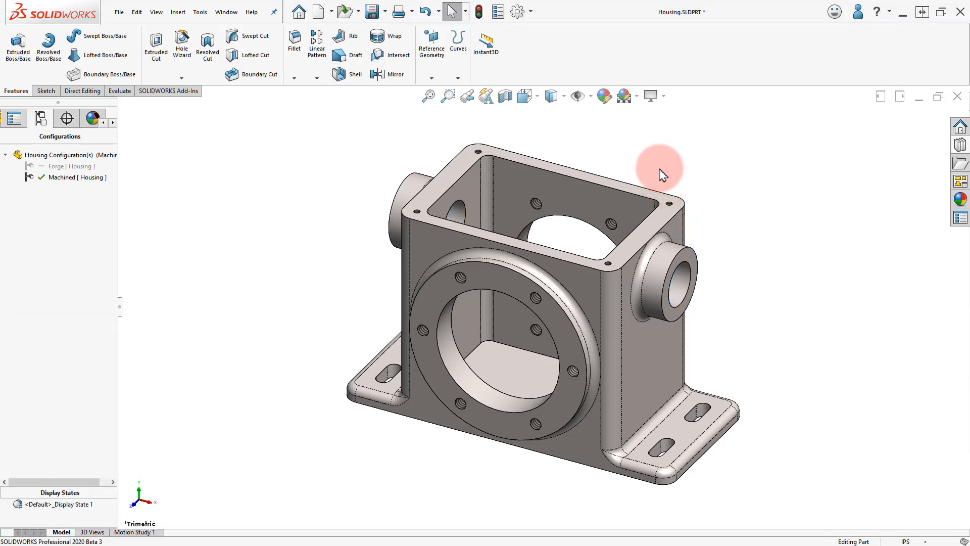
Return to the Gear Box Complete assembly and check the gap between the enlarged boss hole and the Offset Shaft
{"action": "left_click", "coordinate": [226, 13]}
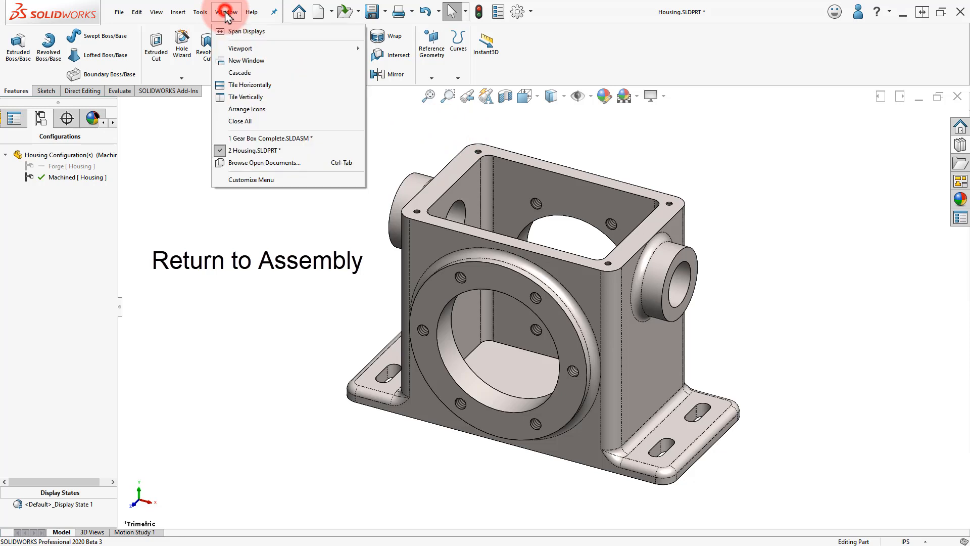
{"action": "left_click", "coordinate": [250, 140]}
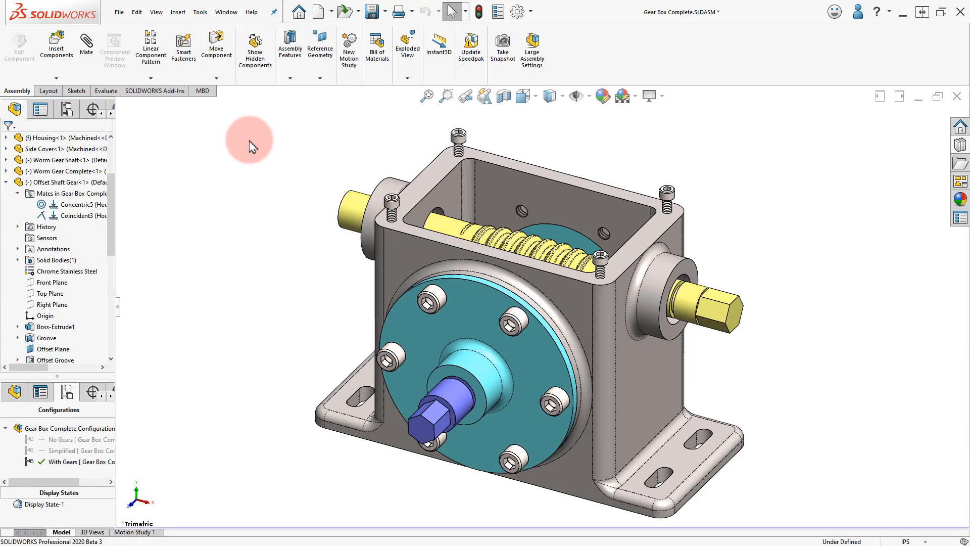
{"action": "middle_click_drag", "start_coordinate": [738, 232], "coordinate": [699, 210]}
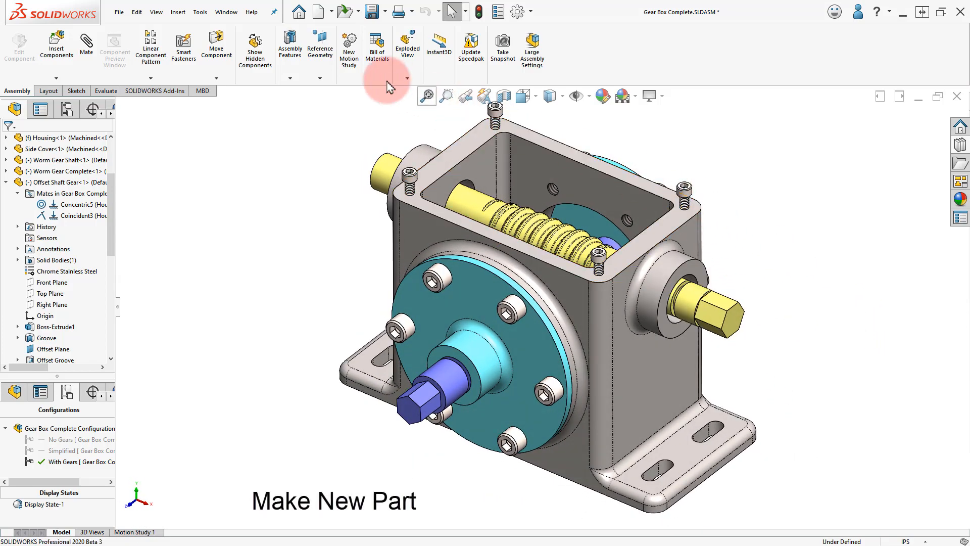
Create a new part from the custom ANSI-Inch cast template and start a sketch on its Front Plane
{"action": "left_click", "coordinate": [318, 11]}
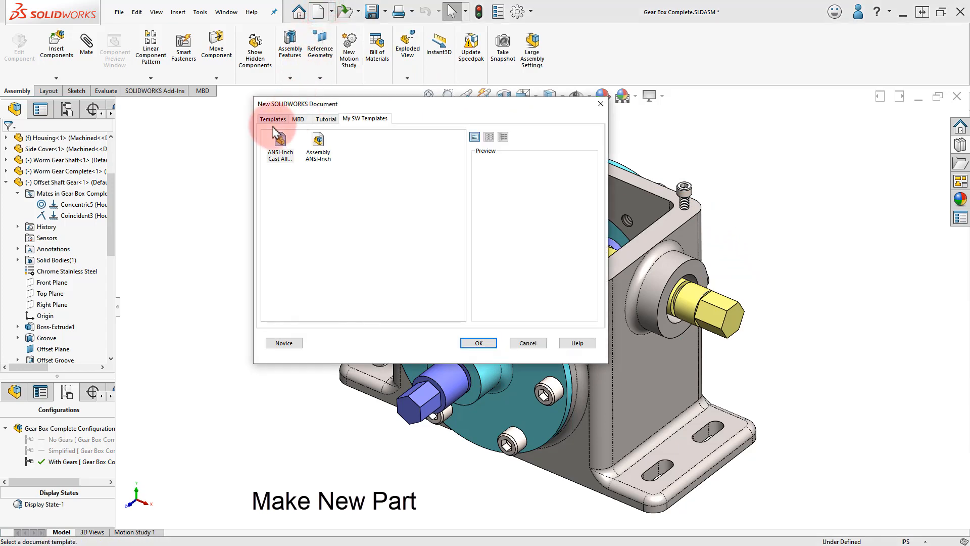
{"action": "left_click", "coordinate": [282, 147]}
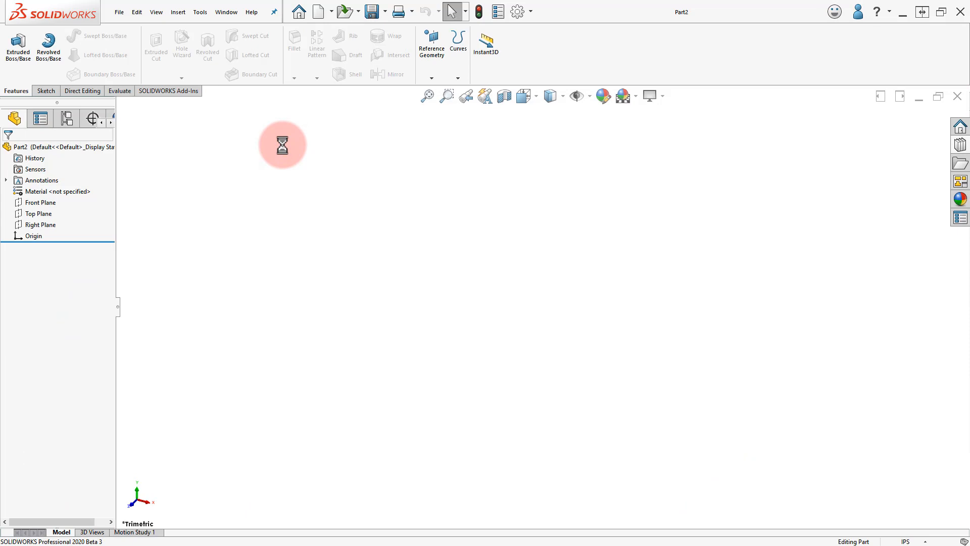
{"action": "left_click", "coordinate": [45, 203]}
{"action": "left_click", "coordinate": [47, 192]}
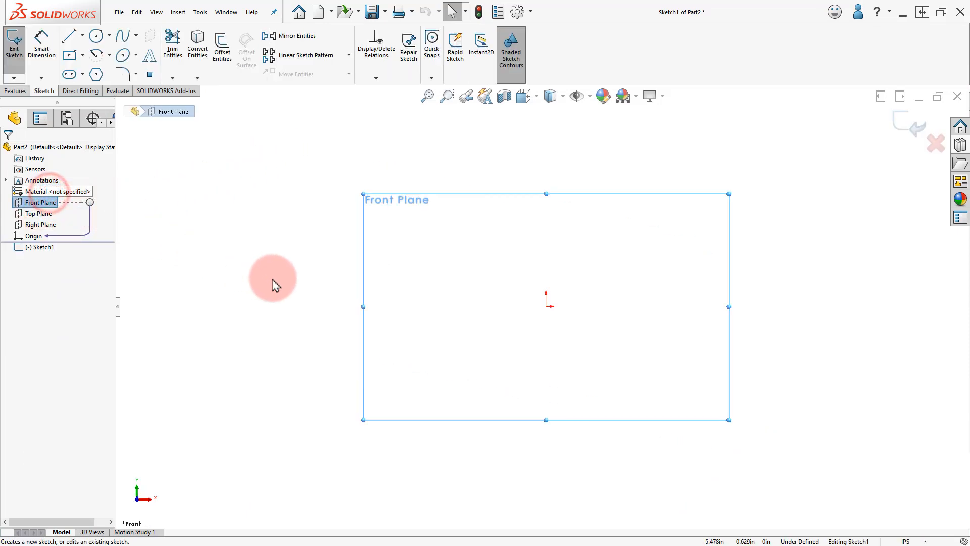
Sketch two concentric circles centred on the origin, with radii of about 1.45 in and 0.80 in
{"action": "right_click_drag", "start_coordinate": [299, 281], "coordinate": [349, 279]}
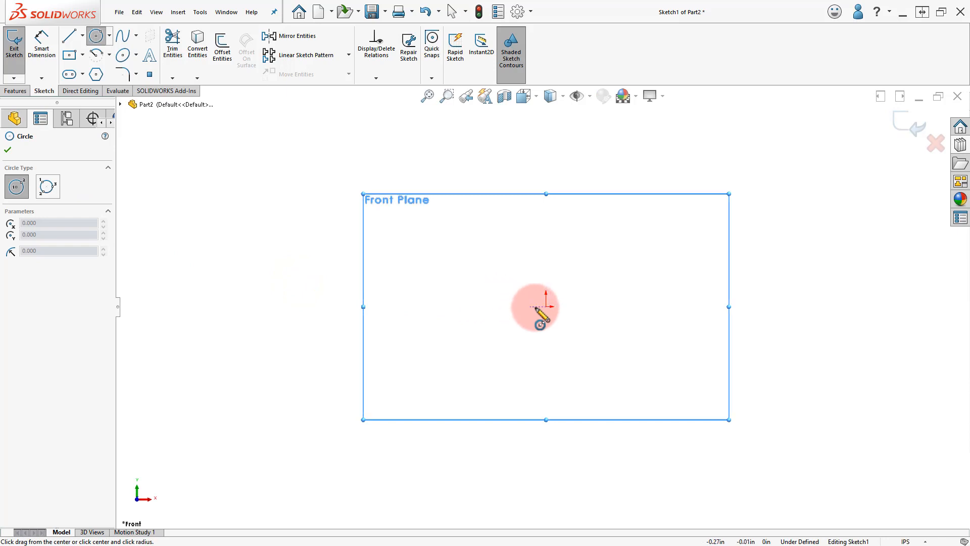
{"action": "left_click_drag", "start_coordinate": [545, 307], "coordinate": [611, 266]}
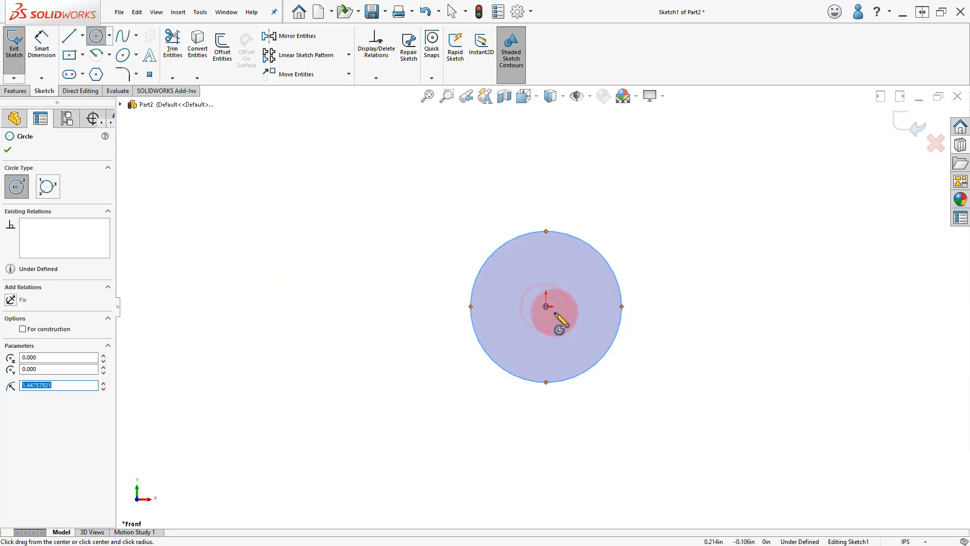
{"action": "left_click_drag", "start_coordinate": [545, 307], "coordinate": [577, 278]}
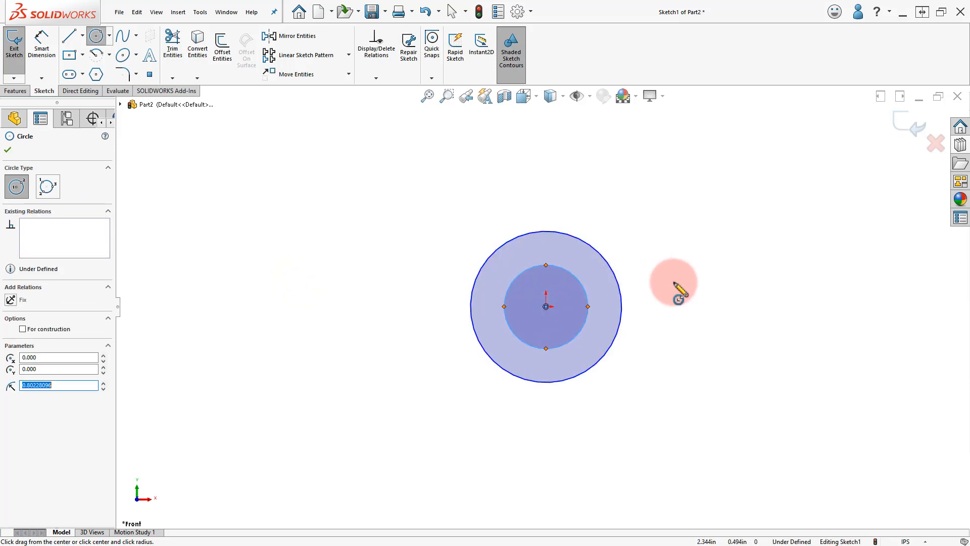
Dimension the outer circle's diameter to .775 in with a bilateral tolerance of +.000/-.003 in
{"action": "right_click_drag", "start_coordinate": [673, 256], "coordinate": [673, 227]}
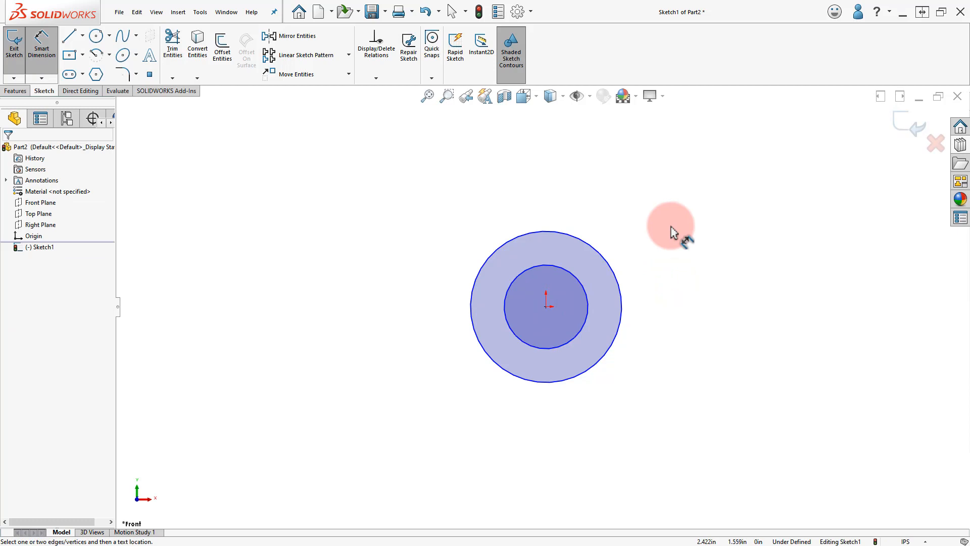
{"action": "left_click", "coordinate": [606, 258]}
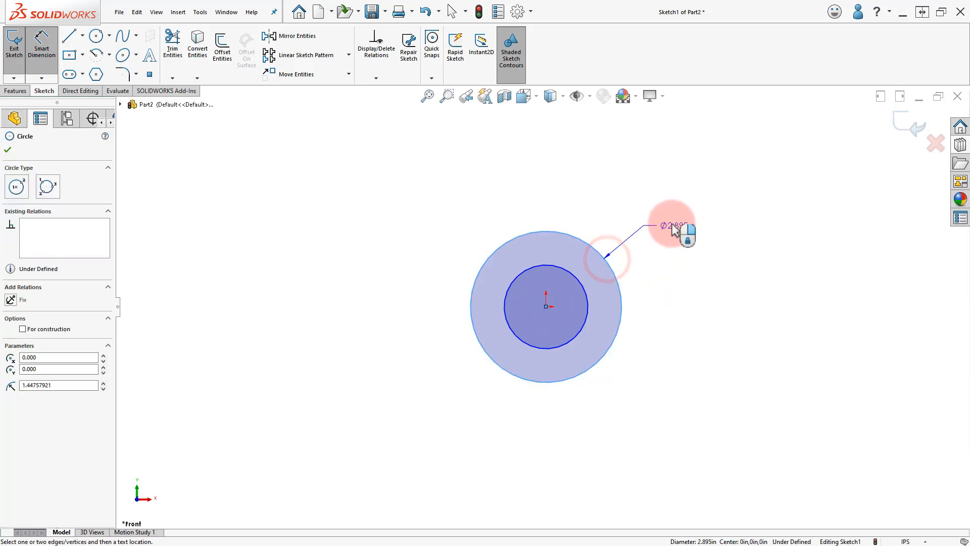
{"action": "left_click", "coordinate": [673, 228]}
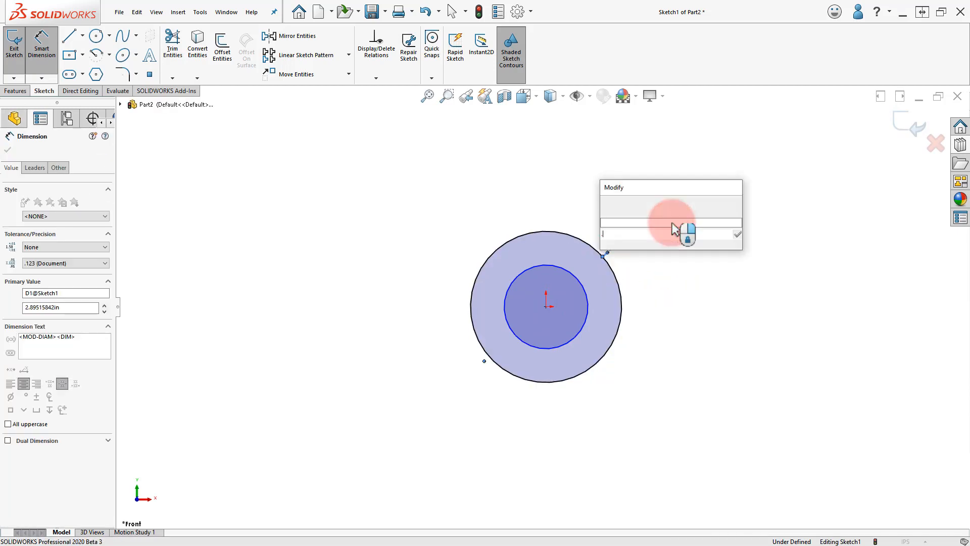
{"action": "type", "text": ".775"}
{"action": "key", "text": "Return"}
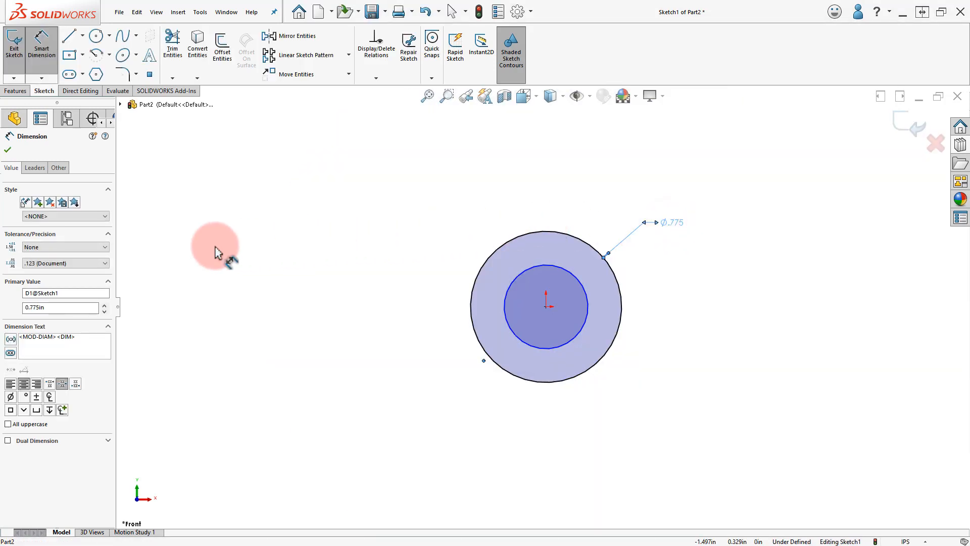
{"action": "left_click", "coordinate": [85, 247]}
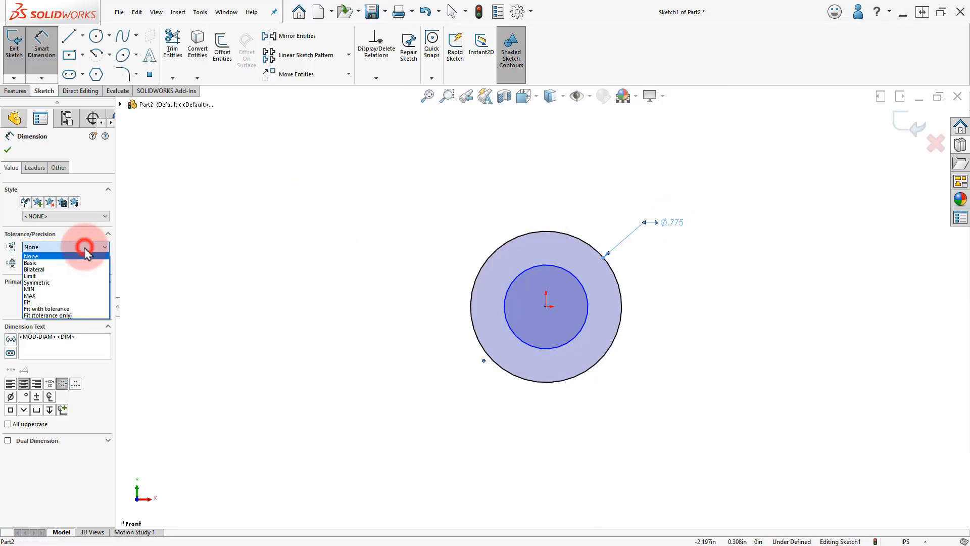
{"action": "left_click", "coordinate": [81, 269]}
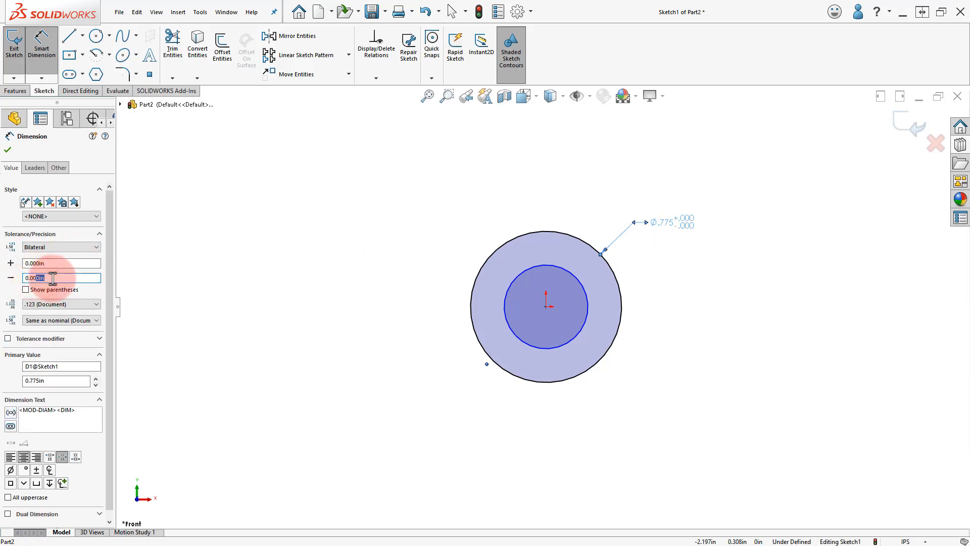
{"action": "left_click", "coordinate": [209, 275]}
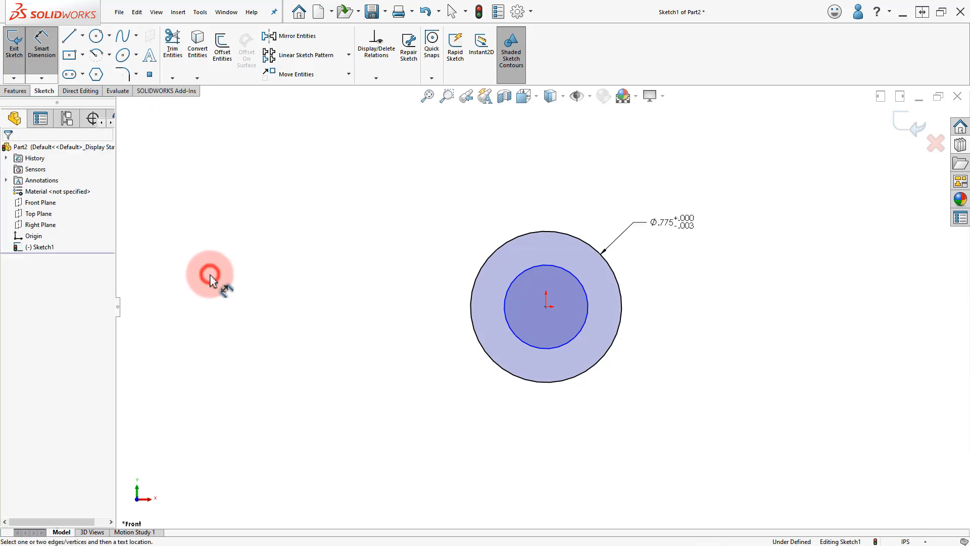
Dimension the inner circle's diameter to .575 in with a bilateral tolerance of +.003/-.000 in
{"action": "left_click", "coordinate": [517, 284]}
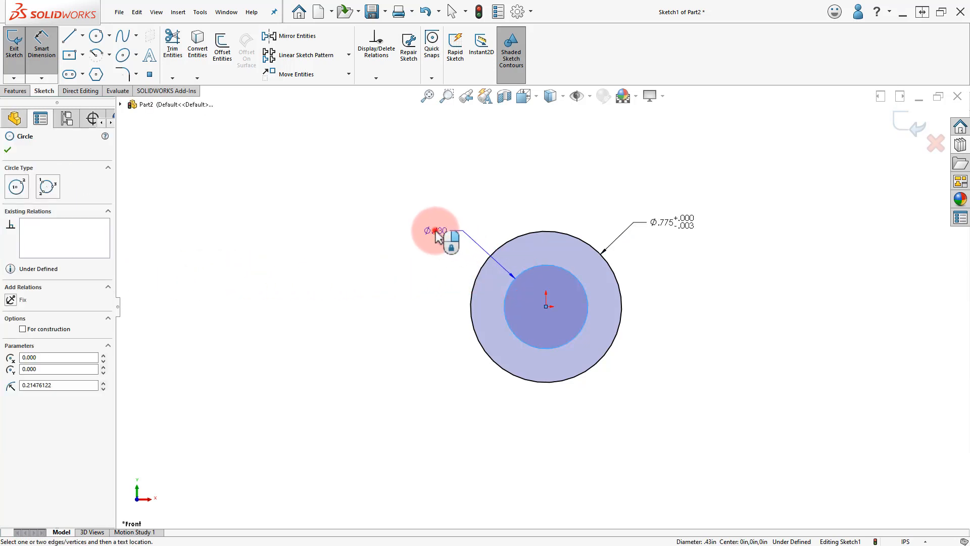
{"action": "left_click", "coordinate": [436, 234]}
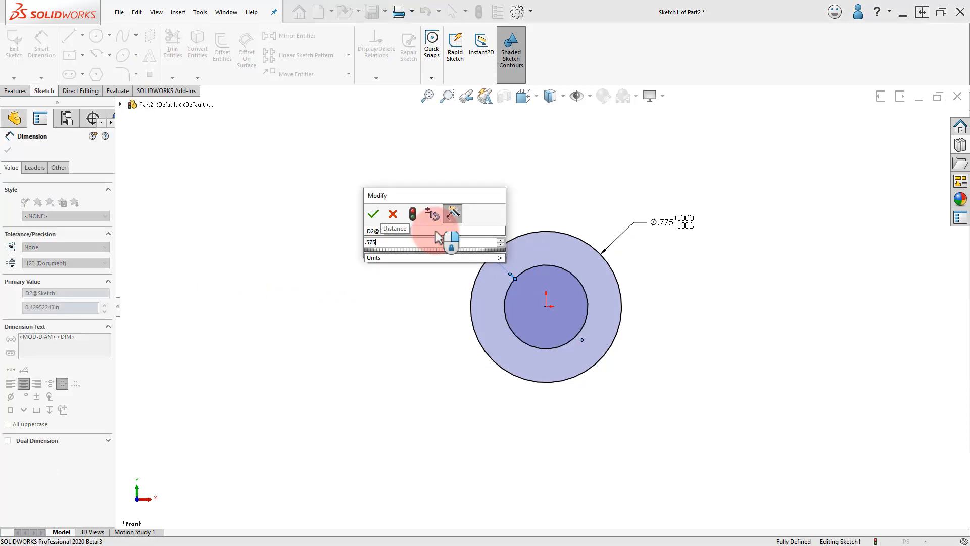
{"action": "type", "text": ".575"}
{"action": "left_click", "coordinate": [374, 216]}
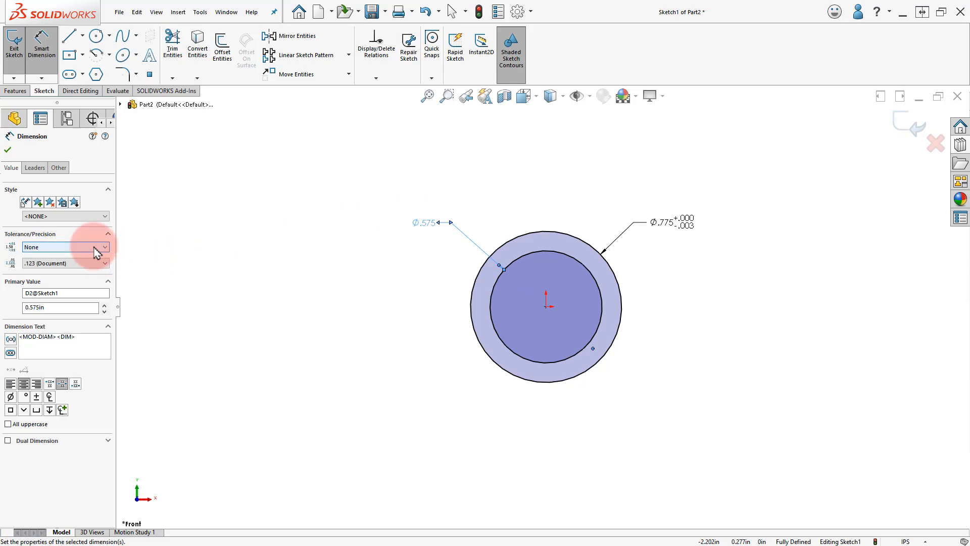
{"action": "left_click", "coordinate": [97, 248]}
{"action": "left_click", "coordinate": [86, 273]}
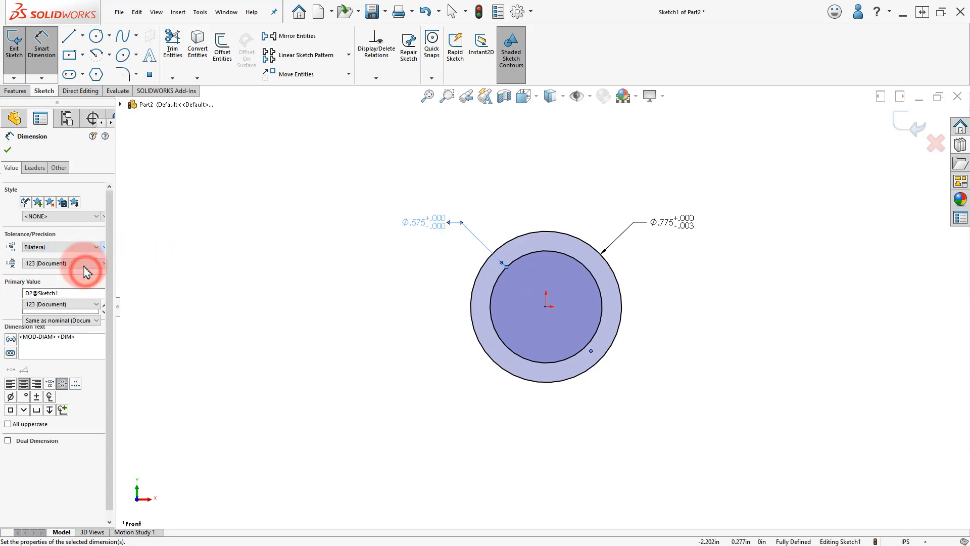
{"action": "left_click", "coordinate": [37, 264]}
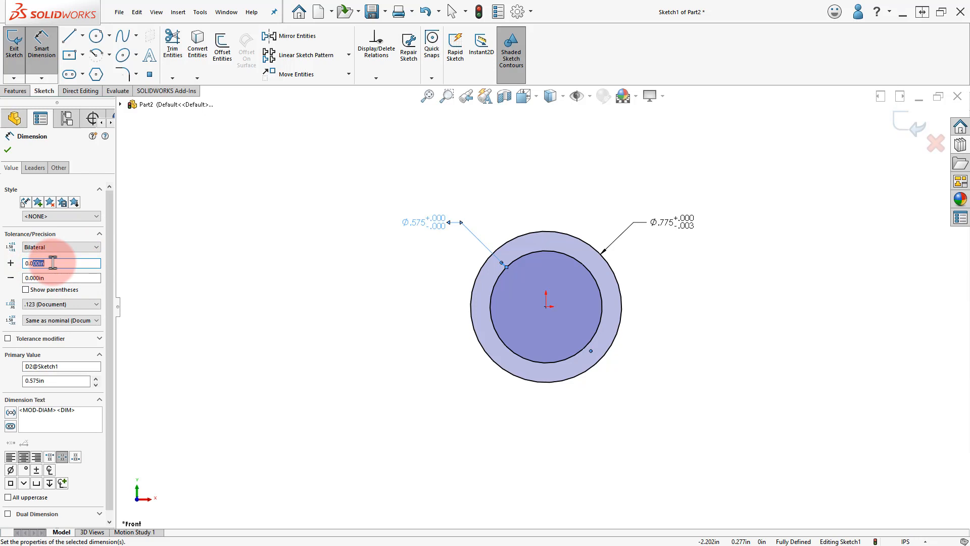
{"action": "type", "text": "0.003"}
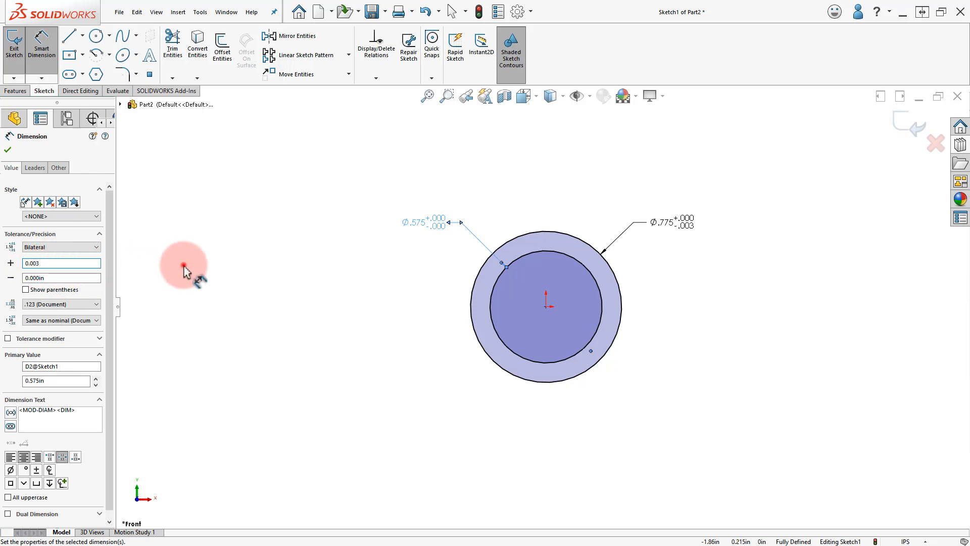
{"action": "left_click", "coordinate": [184, 267]}
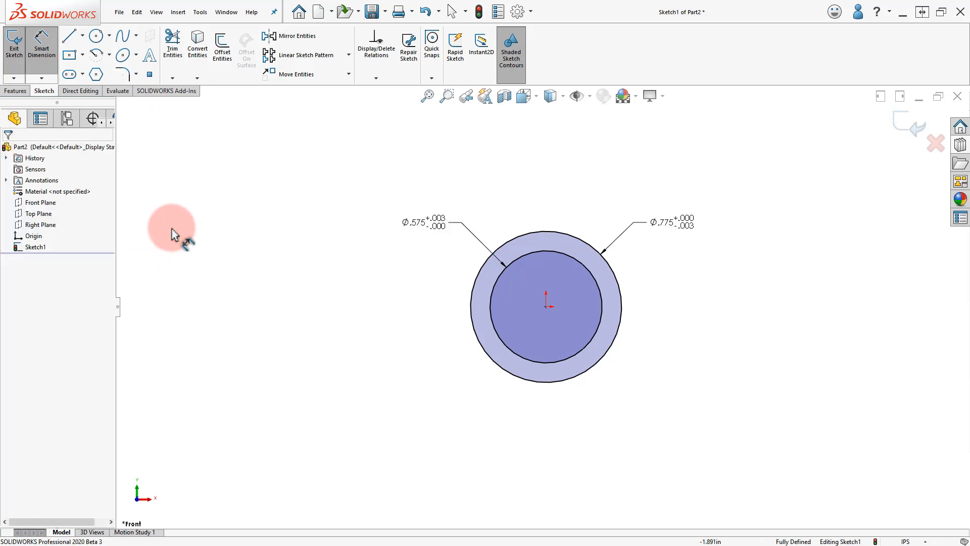
Extrude the ring profile as a boss to a blind depth of 0.875 in
{"action": "left_click", "coordinate": [12, 89]}
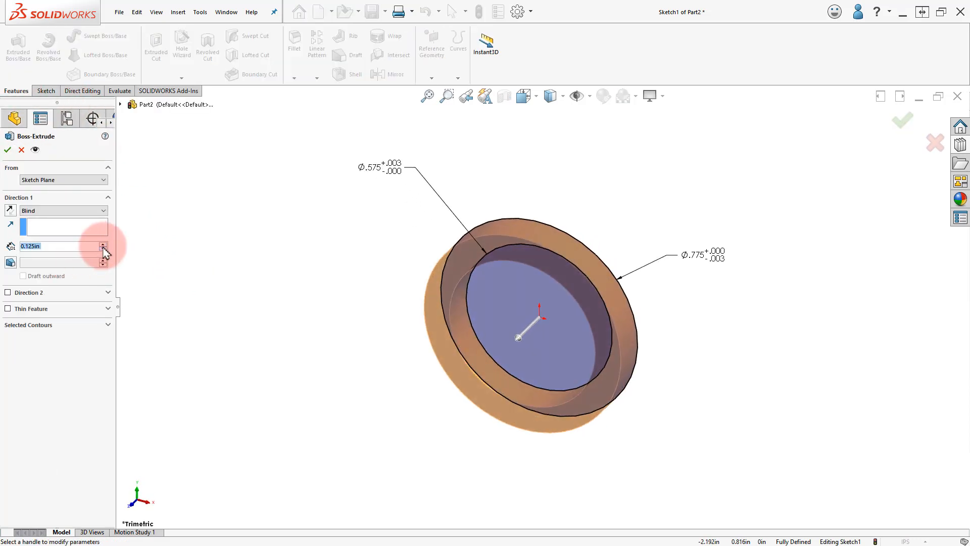
{"action": "left_click", "coordinate": [104, 244]}
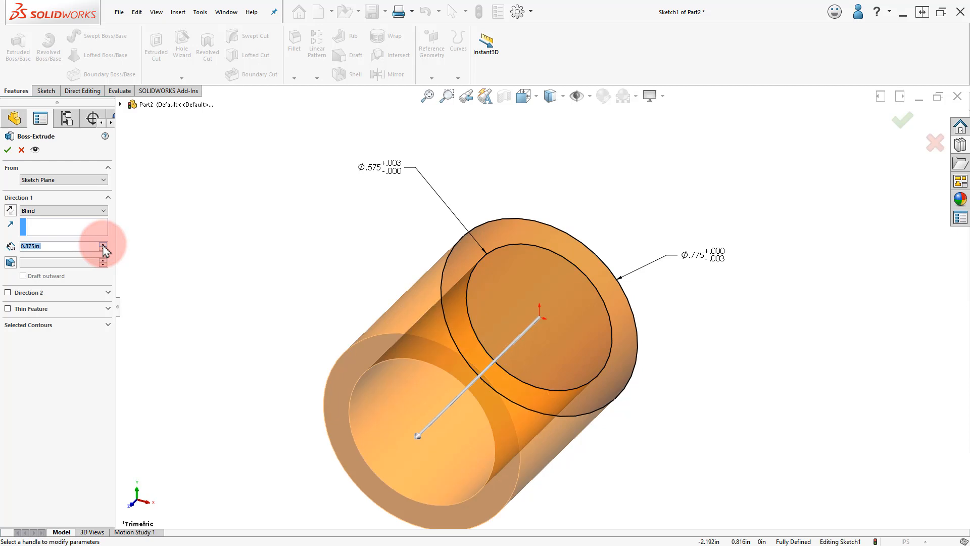
{"action": "left_click", "coordinate": [8, 153]}
Assign Brass as the part's material and save the part as Bushing
{"action": "right_click", "coordinate": [75, 203]}
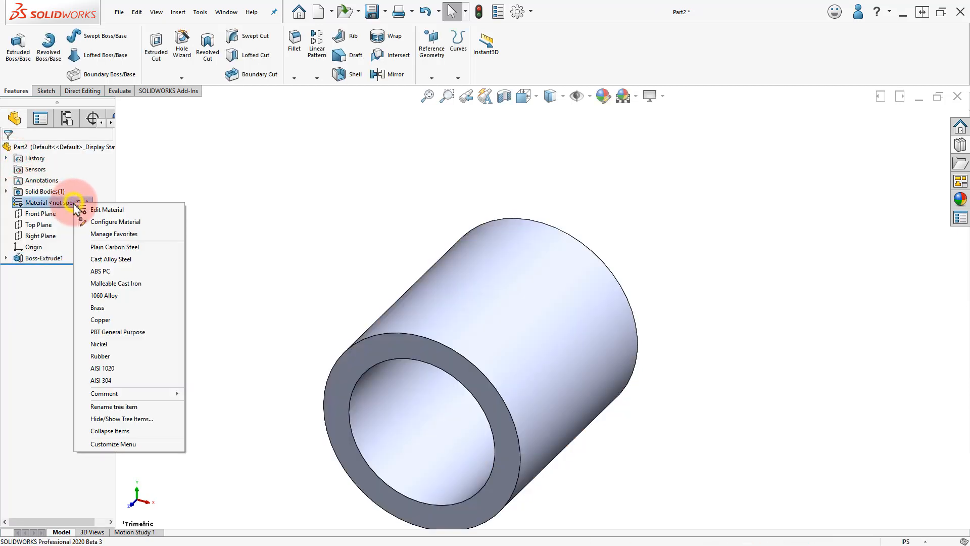
{"action": "left_click", "coordinate": [144, 309]}
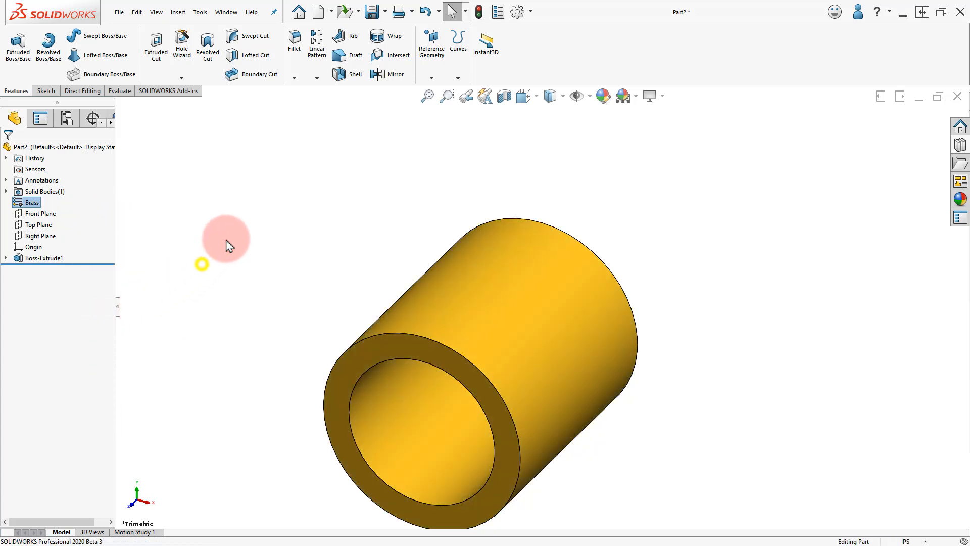
{"action": "middle_click", "coordinate": [202, 264]}
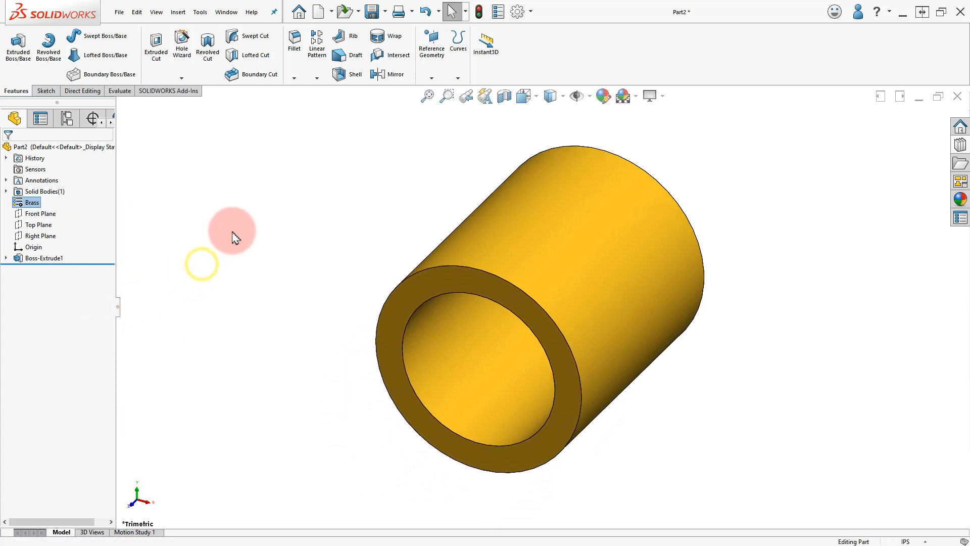
{"action": "left_click", "coordinate": [372, 11]}
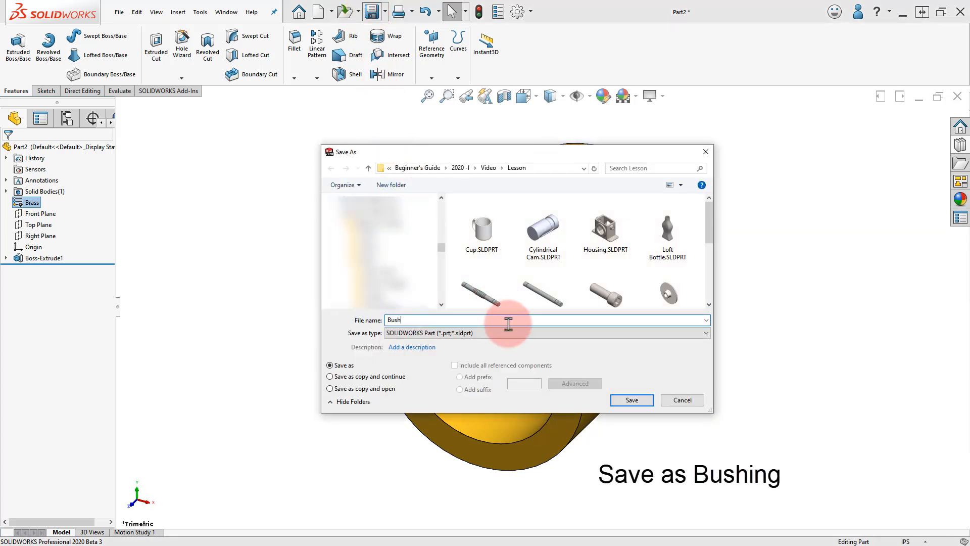
{"action": "left_click", "coordinate": [646, 400]}
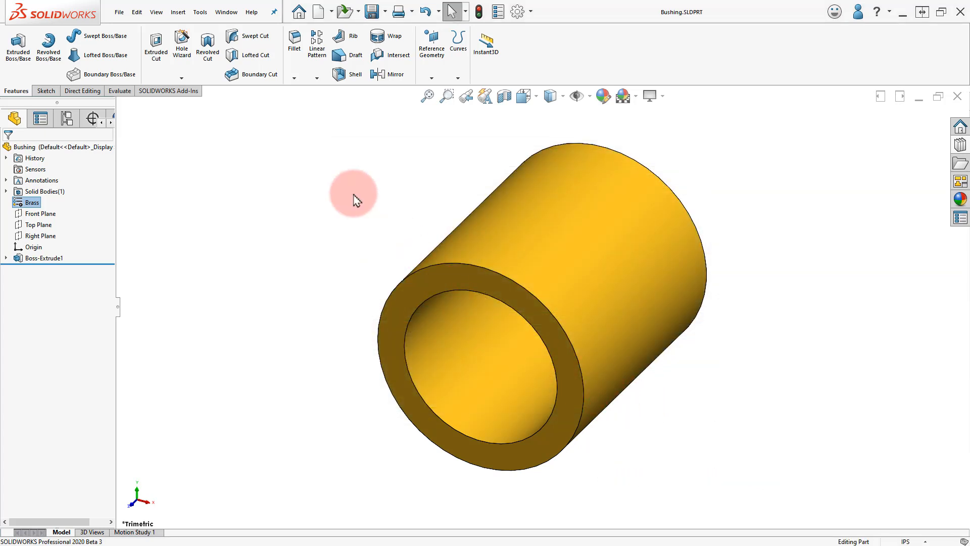
Return to the Gear Box Complete assembly and insert two copies of the Bushing, one beside each side boss of the Housing
{"action": "left_click", "coordinate": [240, 12]}
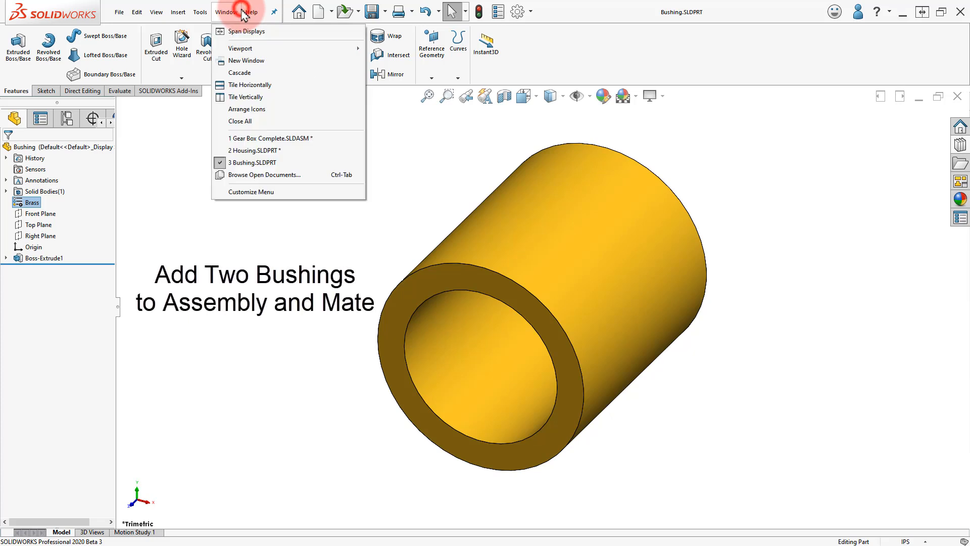
{"action": "left_click", "coordinate": [246, 139]}
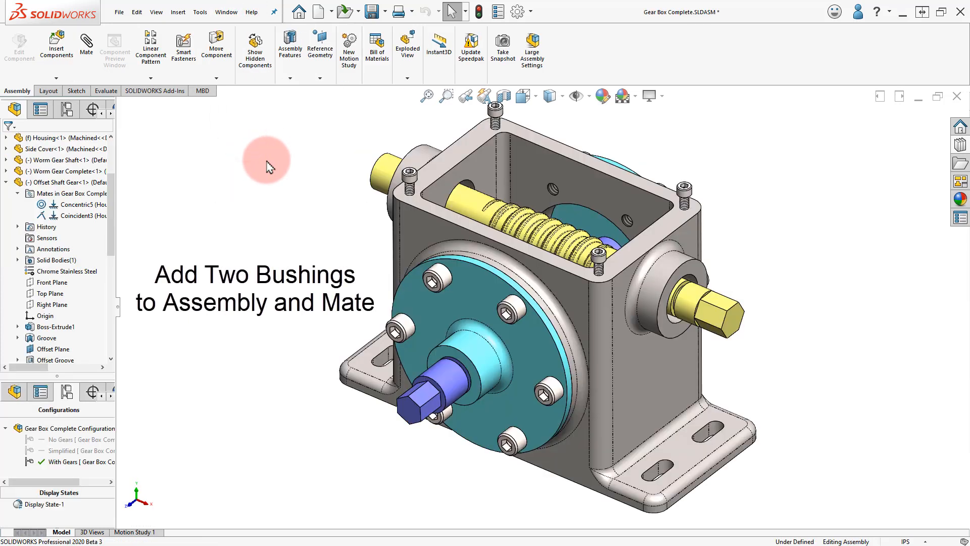
{"action": "left_click", "coordinate": [56, 46]}
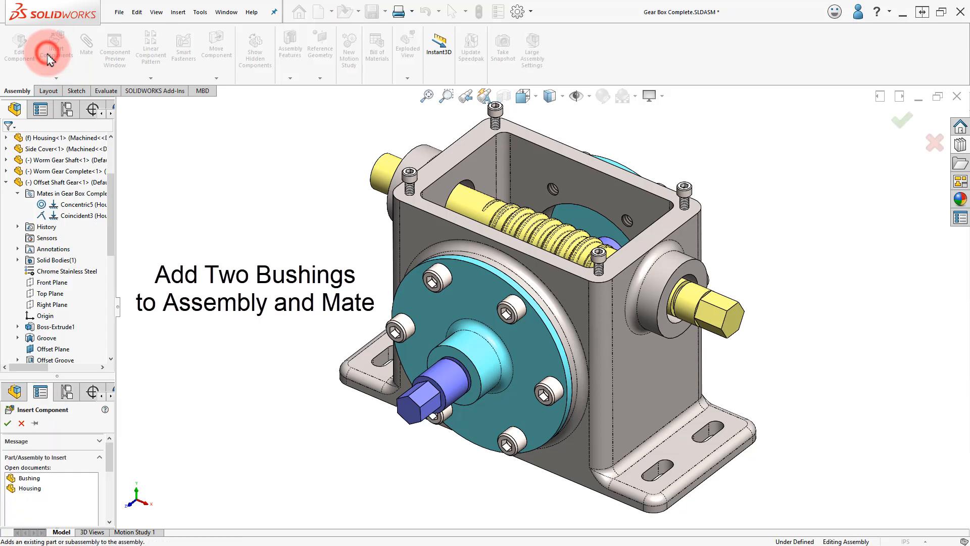
{"action": "left_click", "coordinate": [39, 478]}
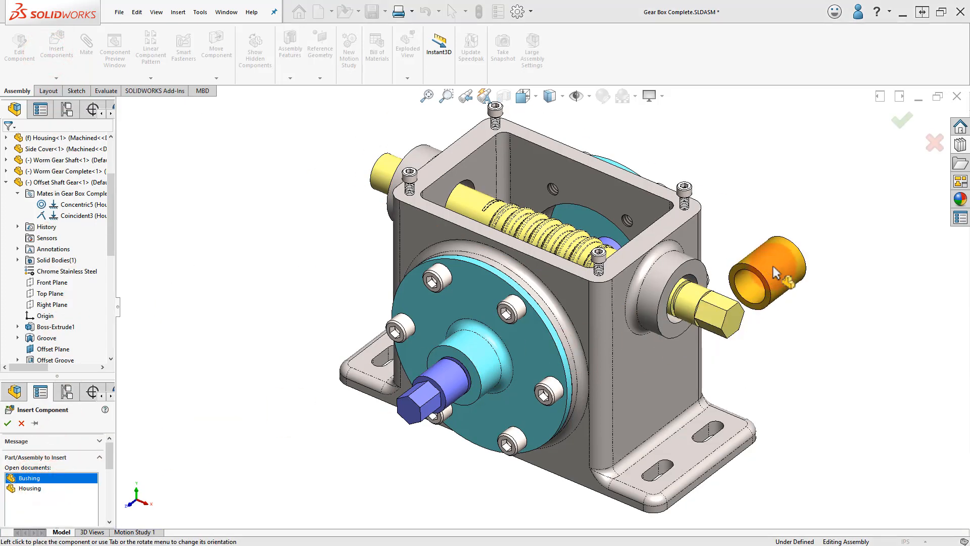
{"action": "left_click", "coordinate": [774, 264]}
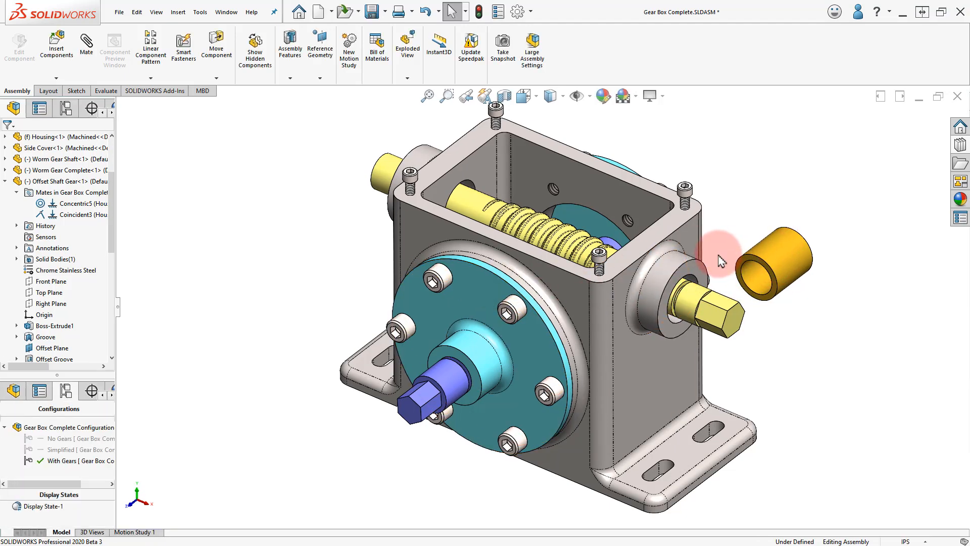
{"action": "left_click_drag", "start_coordinate": [782, 252], "coordinate": [323, 171], "text": "ctrl"}
{"action": "left_click", "coordinate": [353, 256]}
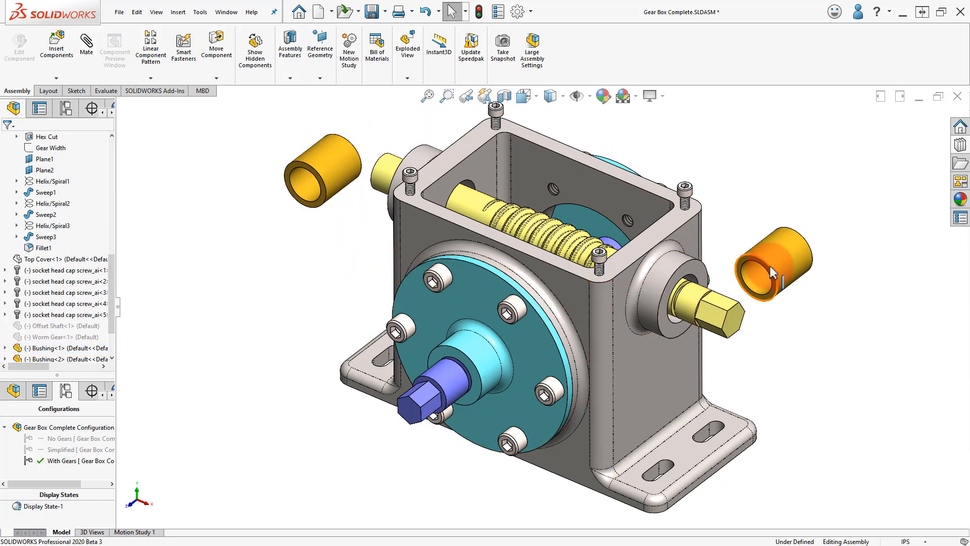
Mate the first Bushing by its circular edge flush into the Housing boss hole around the Offset Shaft's hex end, flipping its alignment inward
{"action": "left_click_drag", "start_coordinate": [770, 273], "coordinate": [694, 286]}
{"action": "key", "text": "Tab"}
{"action": "left_click", "coordinate": [738, 244]}
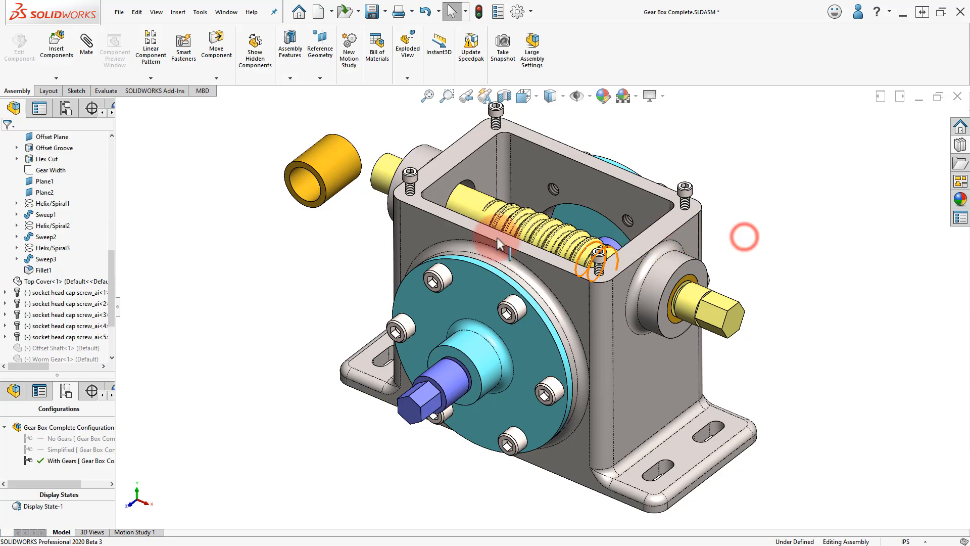
Mate the second Bushing by its circular edge flush into the opposite boss hole around the Offset Shaft's round end
{"action": "middle_click_drag", "start_coordinate": [355, 201], "coordinate": [505, 233]}
{"action": "scroll", "coordinate": [260, 195], "scroll_direction": "down", "scroll_amount": 8}
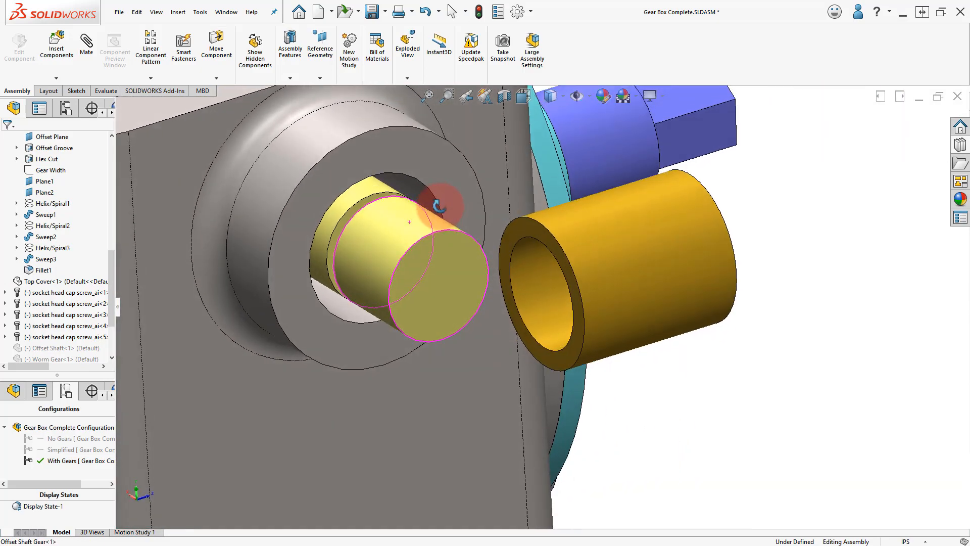
{"action": "left_click", "coordinate": [555, 217]}
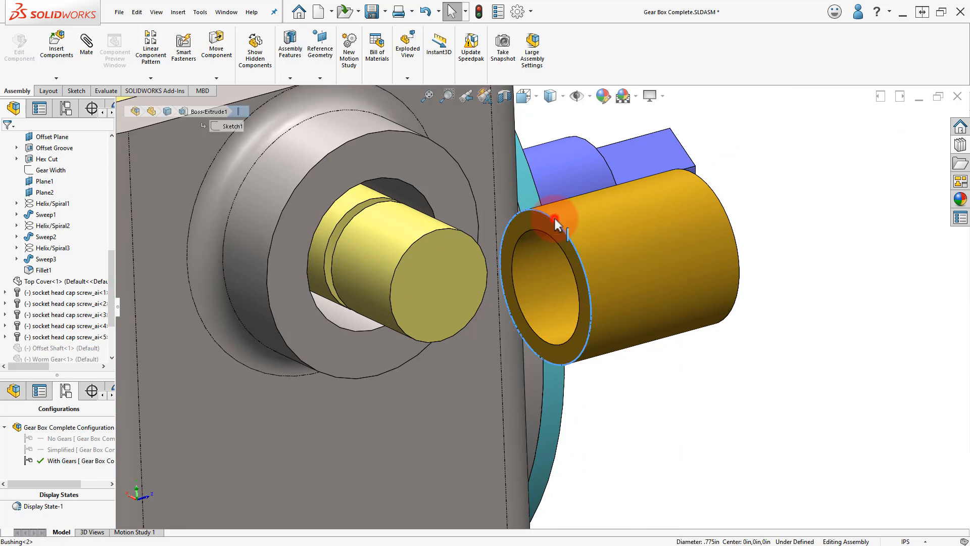
{"action": "left_click_drag", "start_coordinate": [506, 220], "coordinate": [416, 193], "text": "alt"}
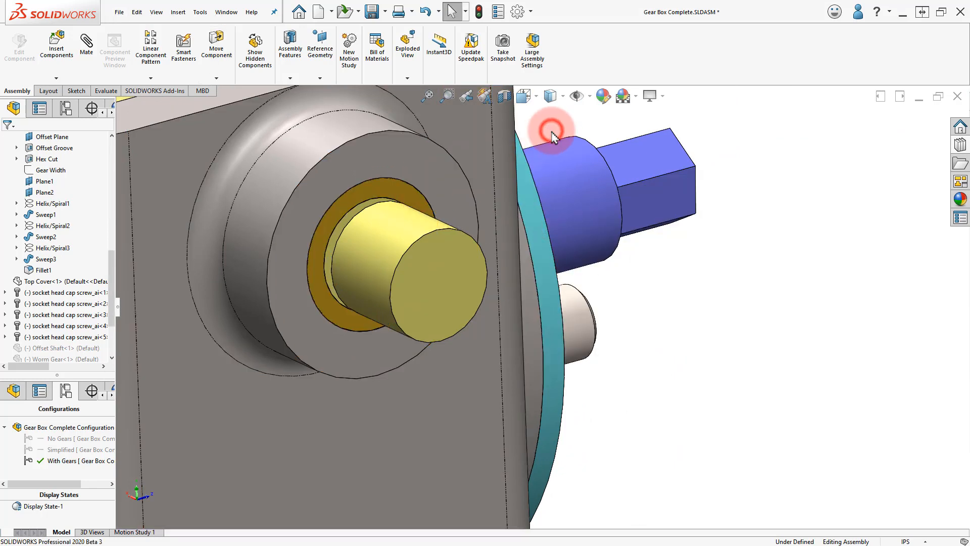
{"action": "right_click_drag", "start_coordinate": [551, 132], "coordinate": [587, 112]}
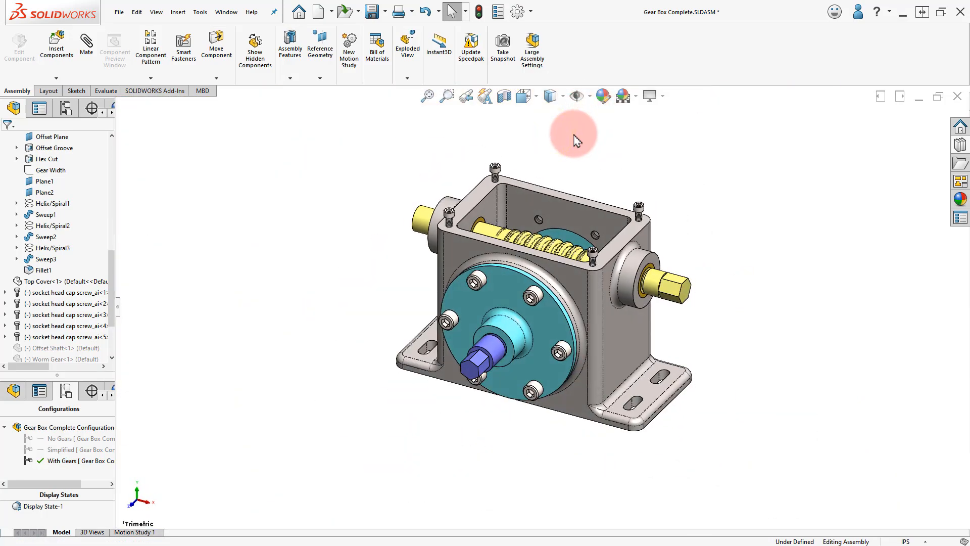
Make the Housing transparent so the worm, gears and bushings inside the gear box can be seen
{"action": "scroll", "coordinate": [553, 221], "scroll_direction": "down", "scroll_amount": 3}
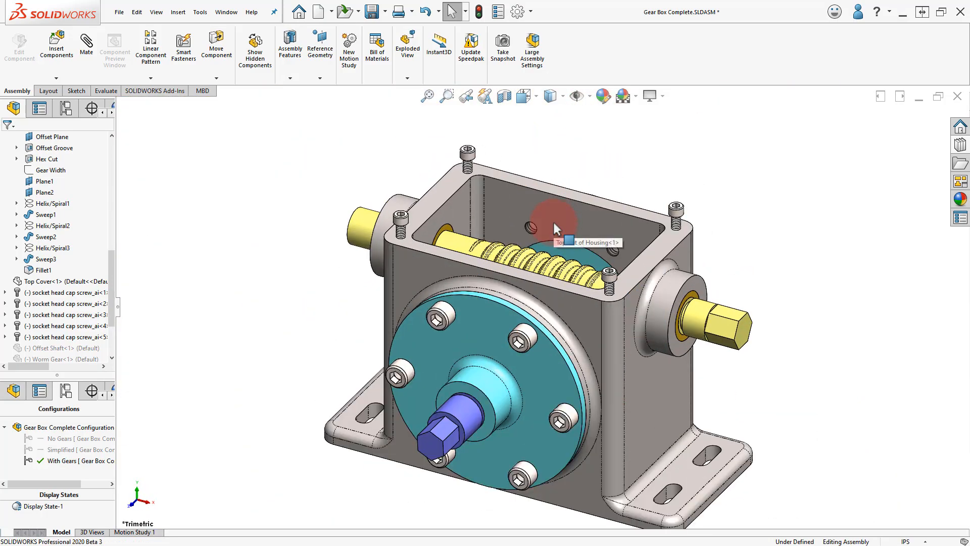
{"action": "middle_click", "coordinate": [554, 223]}
{"action": "mouse_move", "coordinate": [554, 222]}
{"action": "middle_mouse_down"}
{"action": "mouse_move", "coordinate": [523, 238]}
{"action": "mouse_move", "coordinate": [545, 210]}
{"action": "mouse_move", "coordinate": [552, 216]}
{"action": "mouse_move", "coordinate": [543, 213]}
{"action": "middle_mouse_up"}
{"action": "left_click", "coordinate": [544, 213]}
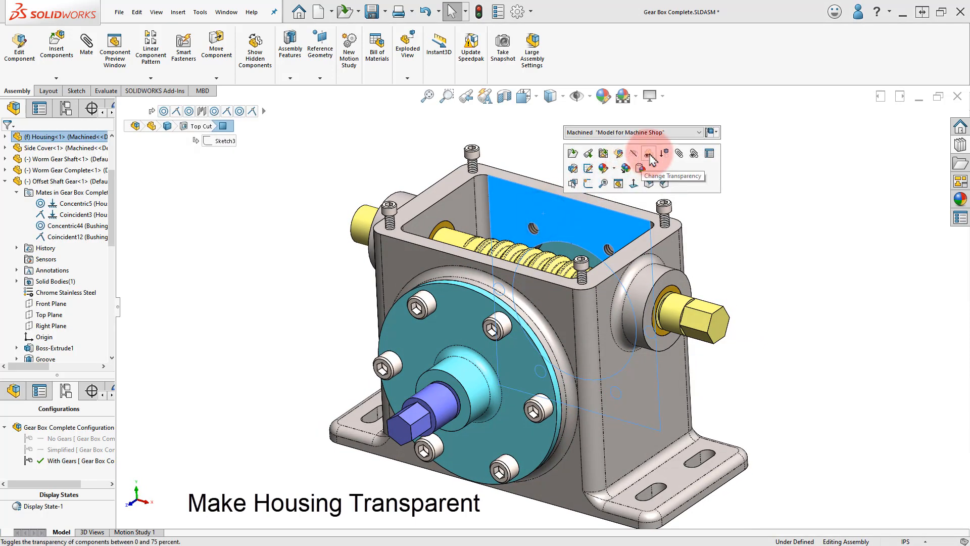
{"action": "left_click", "coordinate": [650, 157]}
{"action": "left_click", "coordinate": [646, 149]}
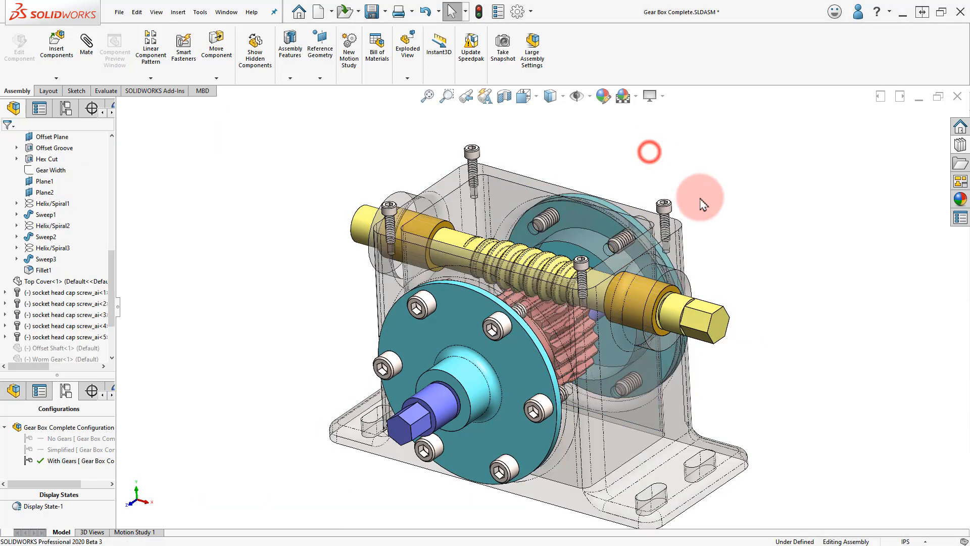
{"action": "middle_click_drag", "start_coordinate": [702, 201], "coordinate": [715, 222]}
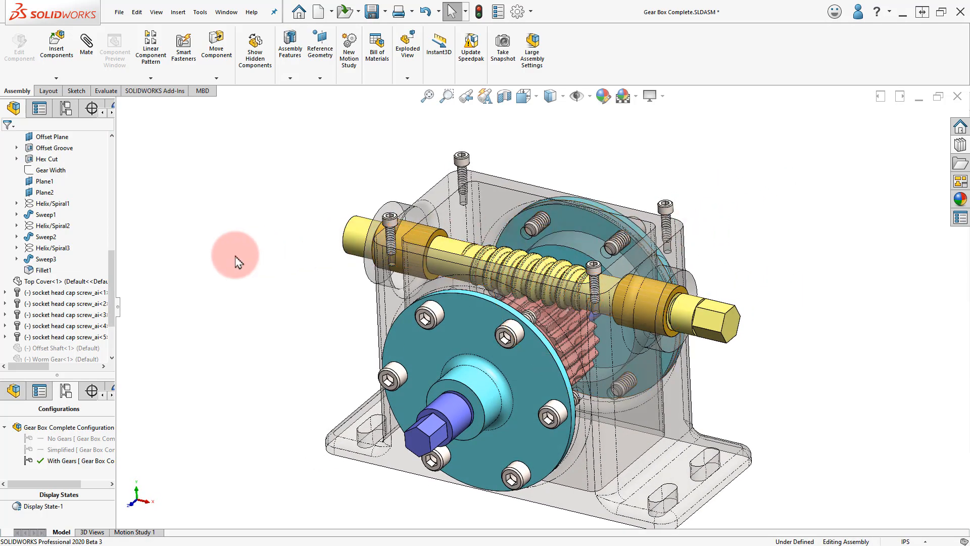
Remove the split configuration pane and show the full component tree with the Offset Shaft Gear branch collapsed
{"action": "left_click_drag", "start_coordinate": [78, 377], "coordinate": [80, 91]}
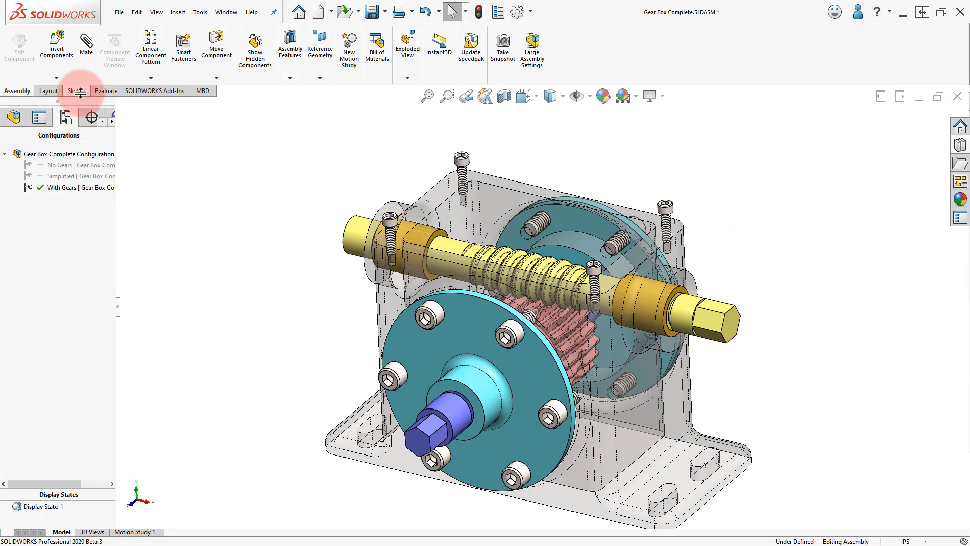
{"action": "left_click", "coordinate": [13, 117]}
{"action": "scroll", "coordinate": [26, 182], "scroll_direction": "up", "scroll_amount": 6}
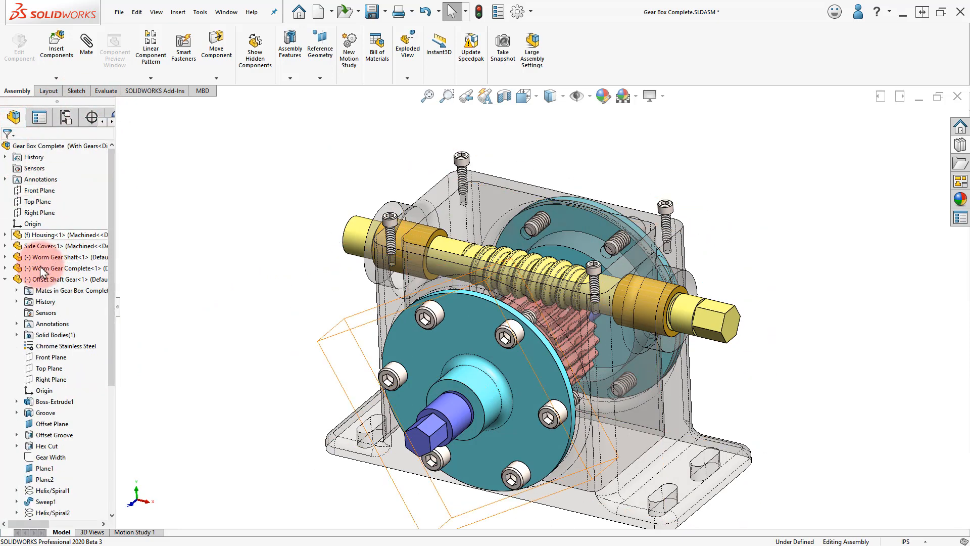
{"action": "left_click", "coordinate": [5, 279]}
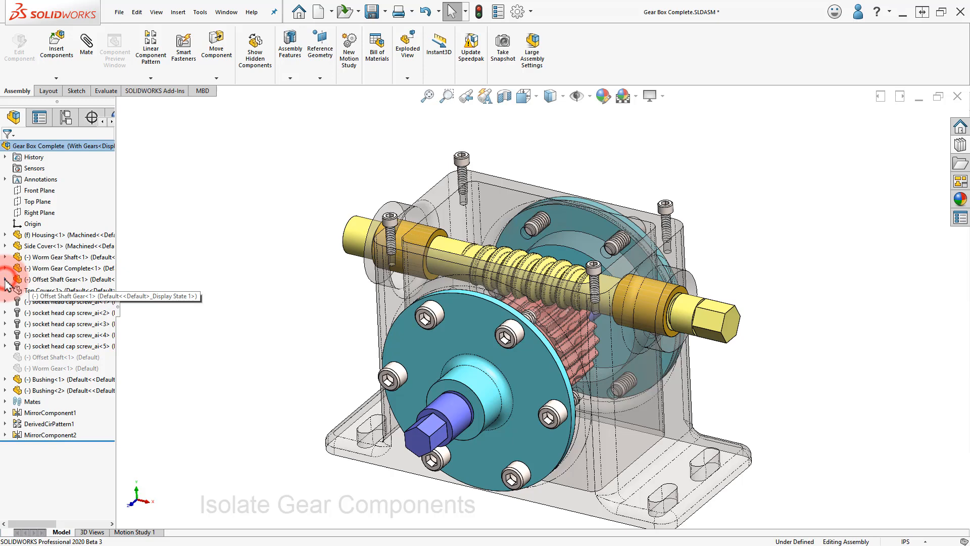
Isolate the Worm Gear Shaft, Worm Gear Complete and Offset Shaft Gear components
{"action": "left_click", "coordinate": [74, 258]}
{"action": "left_click", "coordinate": [76, 273], "text": "ctrl"}
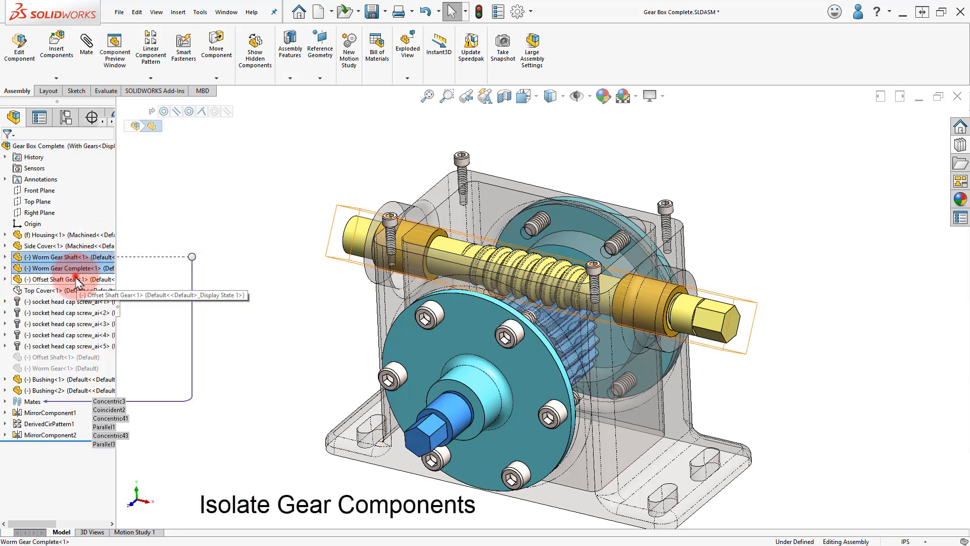
{"action": "left_click", "coordinate": [77, 281], "text": "ctrl"}
{"action": "right_click", "coordinate": [176, 218]}
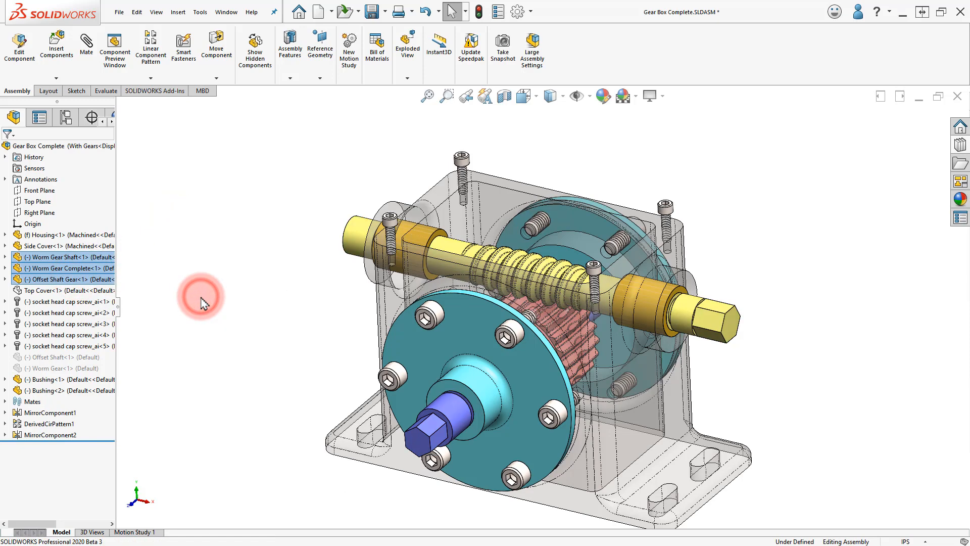
{"action": "middle_click_drag", "start_coordinate": [406, 303], "coordinate": [418, 273]}
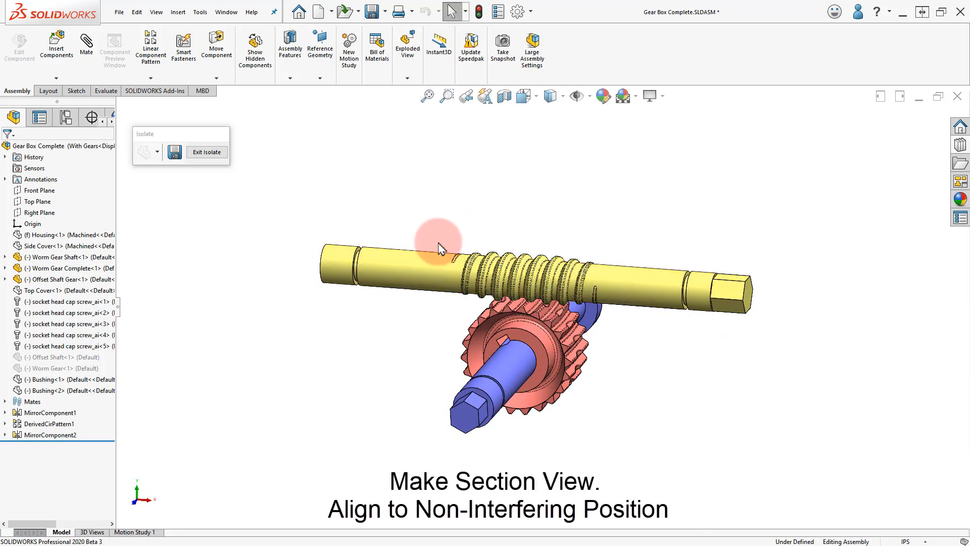
Section the isolated components at the Front Plane and rotate the worm gear until its teeth sit between the worm threads without interfering
{"action": "right_click_drag", "start_coordinate": [516, 210], "coordinate": [482, 177]}
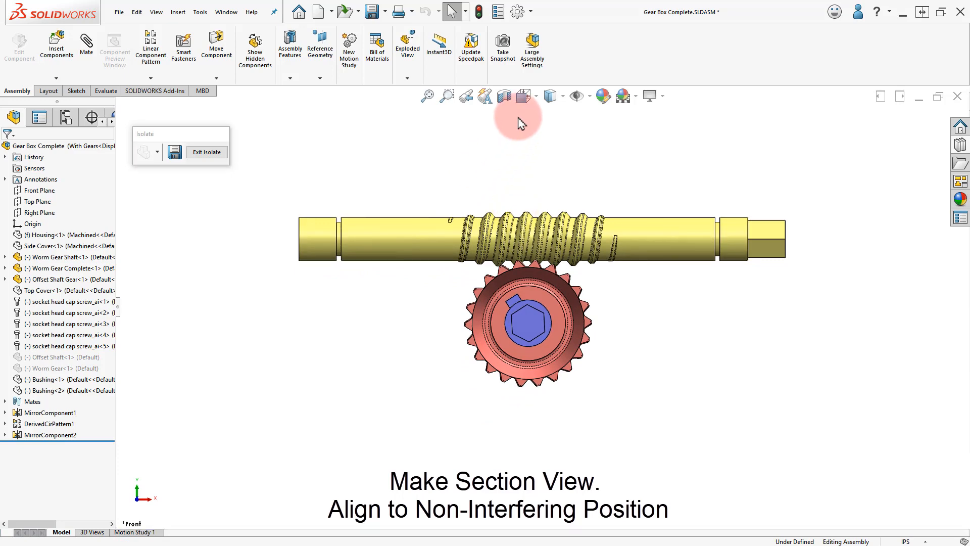
{"action": "left_click", "coordinate": [504, 96]}
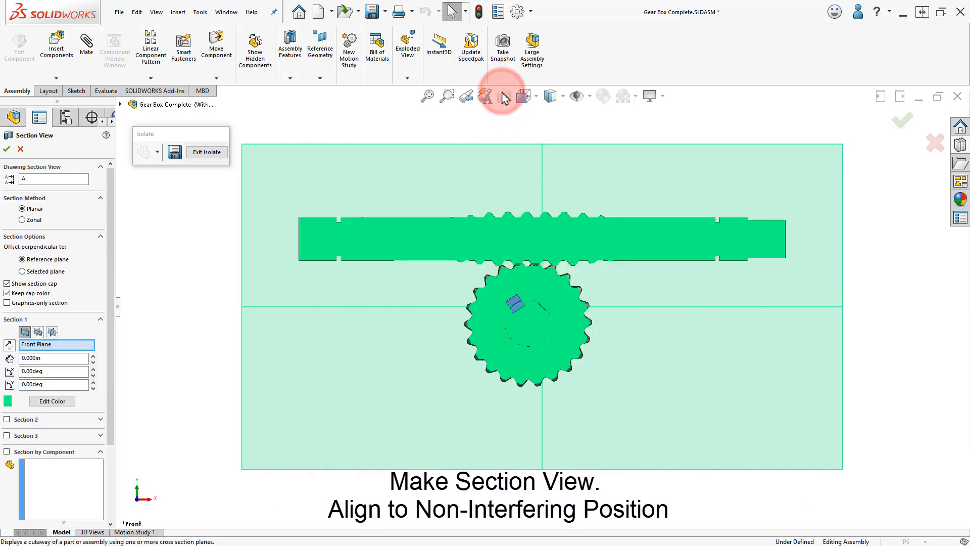
{"action": "left_click", "coordinate": [6, 150]}
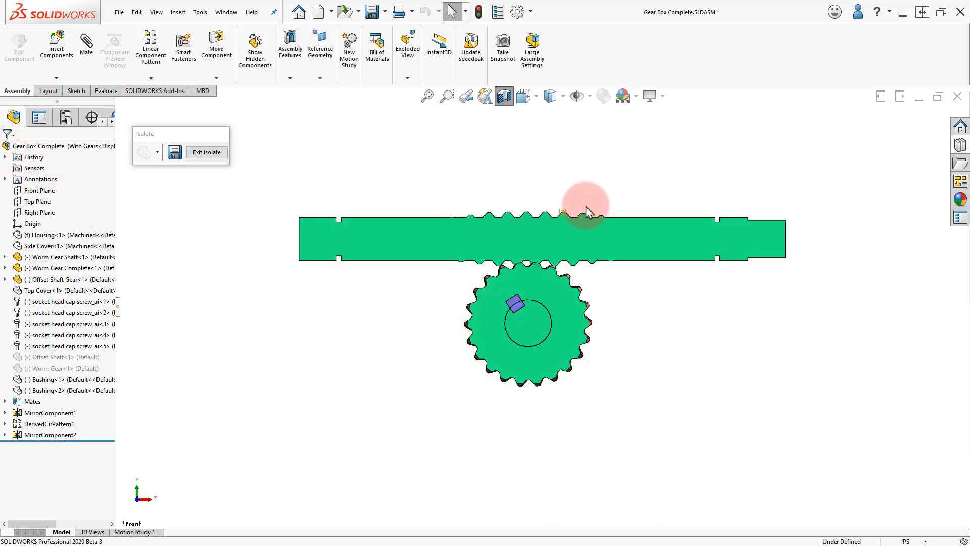
{"action": "scroll", "coordinate": [537, 248], "scroll_direction": "down", "scroll_amount": 10}
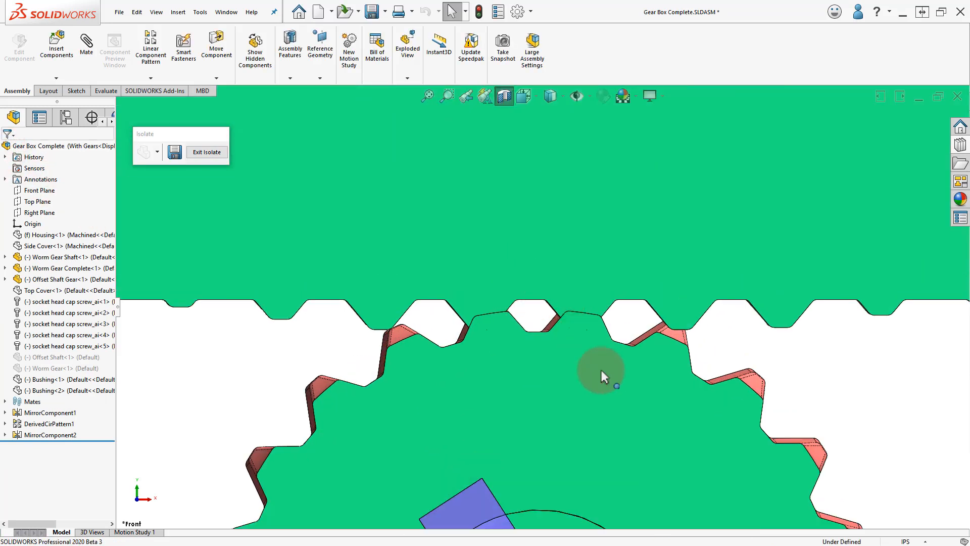
{"action": "left_click_drag", "start_coordinate": [681, 337], "coordinate": [638, 315]}
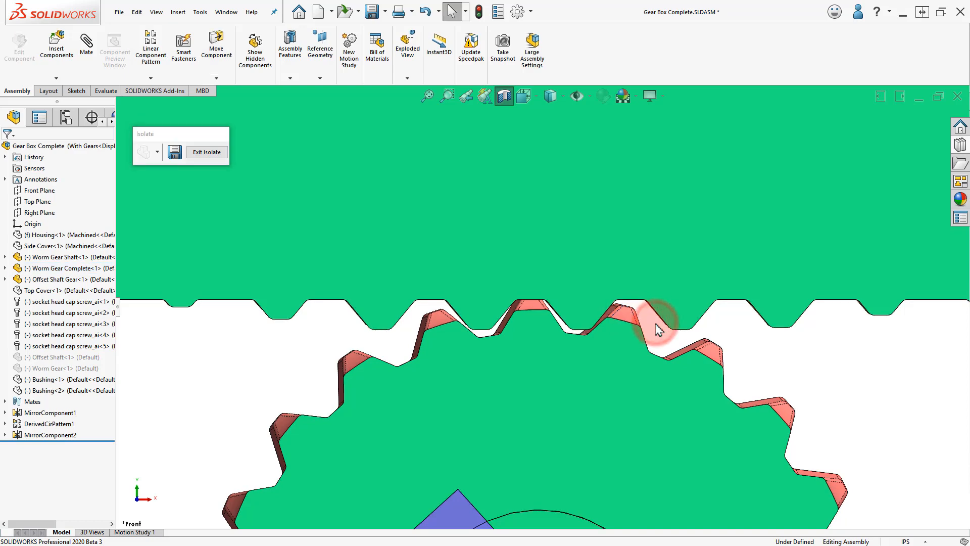
Turn off the section view and show the meshed gears in a trimetric view
{"action": "left_click", "coordinate": [502, 100]}
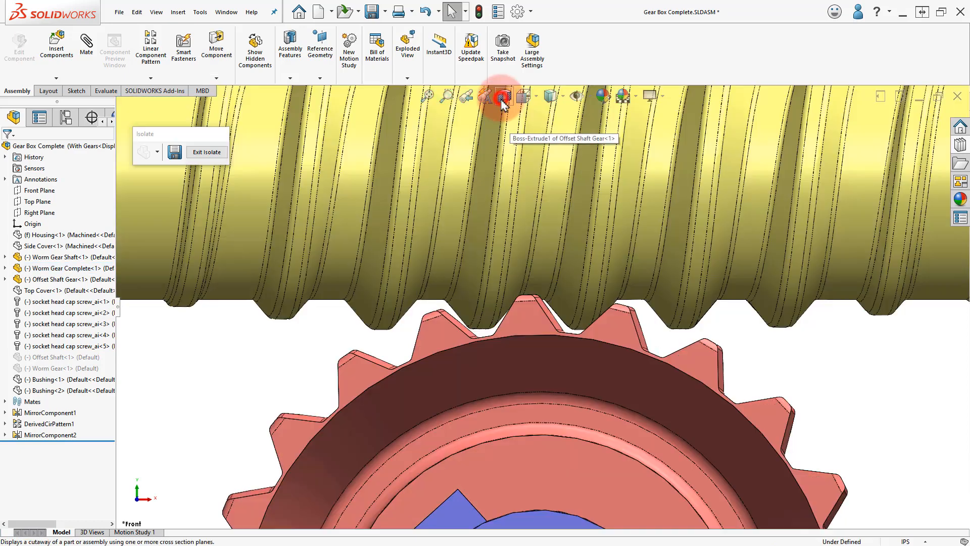
{"action": "scroll", "coordinate": [447, 293], "scroll_direction": "up", "scroll_amount": 4}
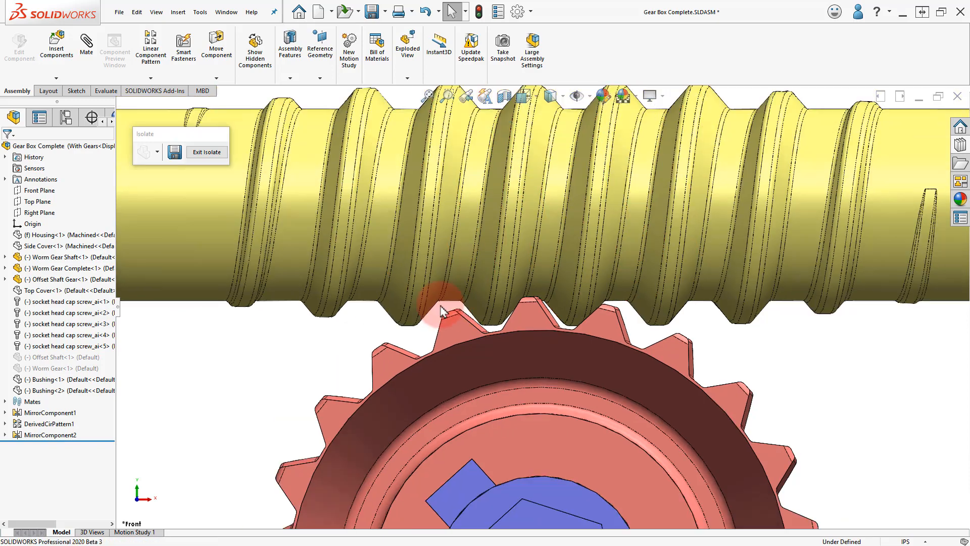
{"action": "right_click_drag", "start_coordinate": [403, 343], "coordinate": [430, 327]}
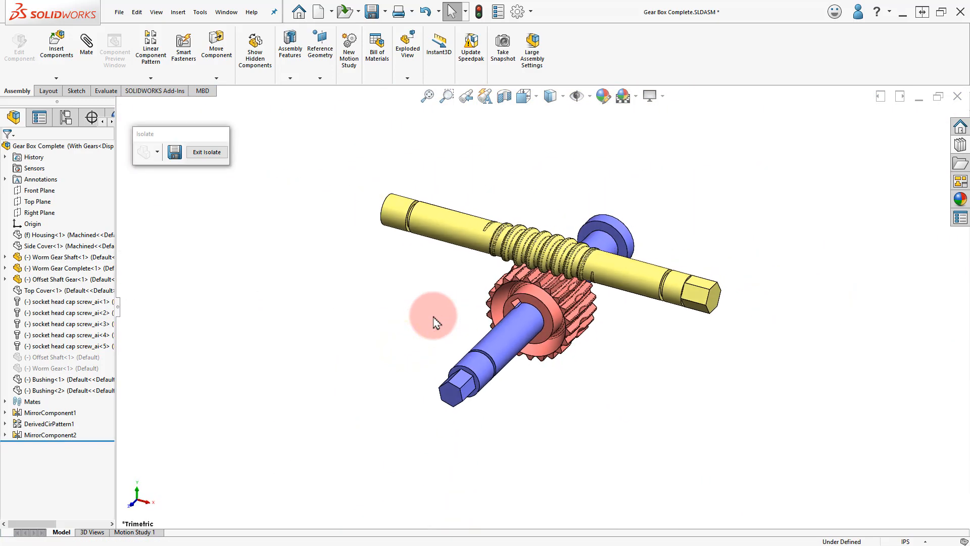
{"action": "scroll", "coordinate": [568, 267], "scroll_direction": "down", "scroll_amount": 2}
{"action": "left_click", "coordinate": [784, 252]}
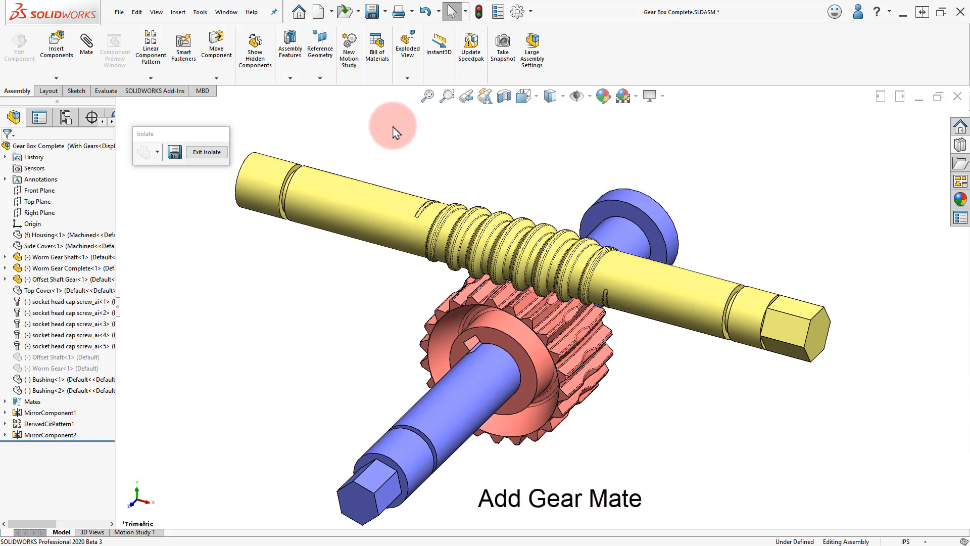
Start a mechanical Gear mate between the long cylindrical face of the Offset Shaft Gear and the cylindrical face of the Worm Gear Shaft
{"action": "left_click", "coordinate": [85, 50]}
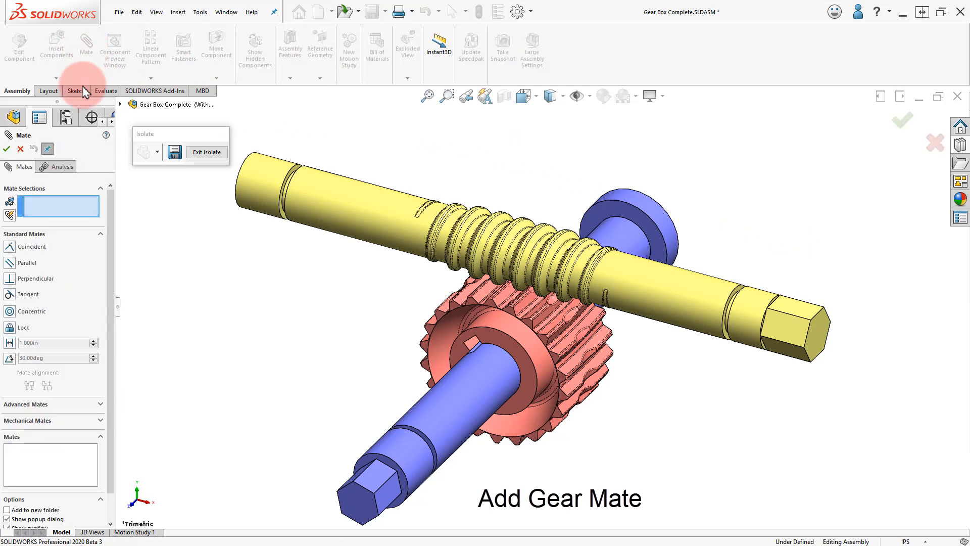
{"action": "left_click", "coordinate": [102, 236]}
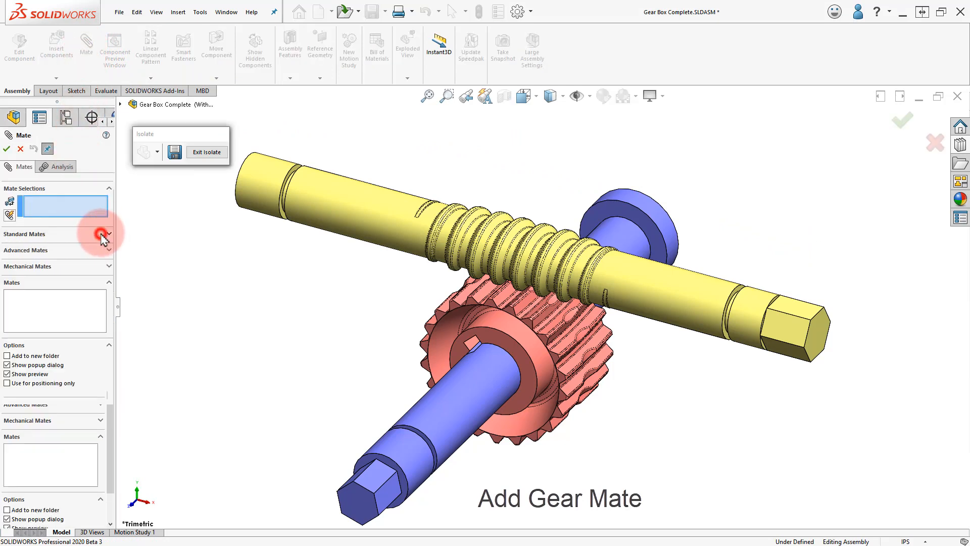
{"action": "left_click", "coordinate": [110, 266]}
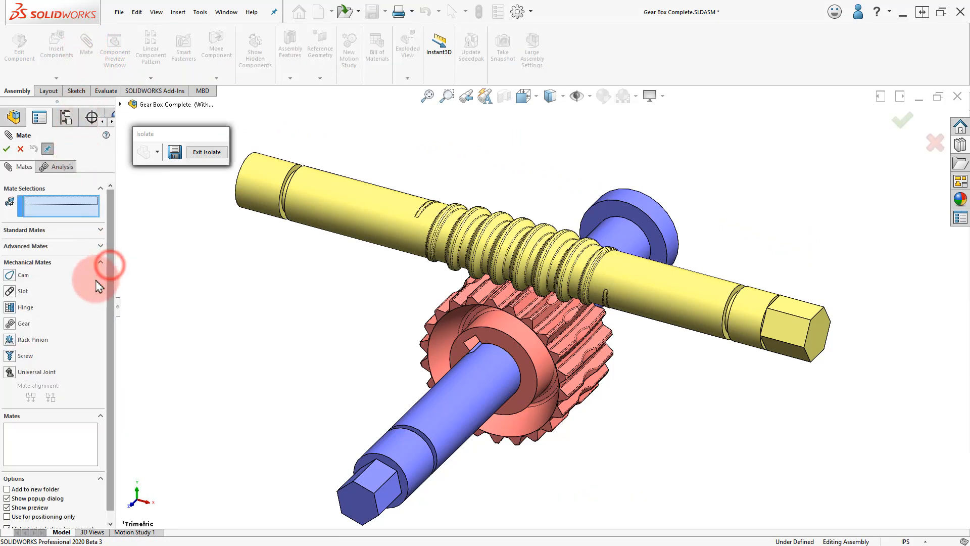
{"action": "left_click", "coordinate": [10, 326]}
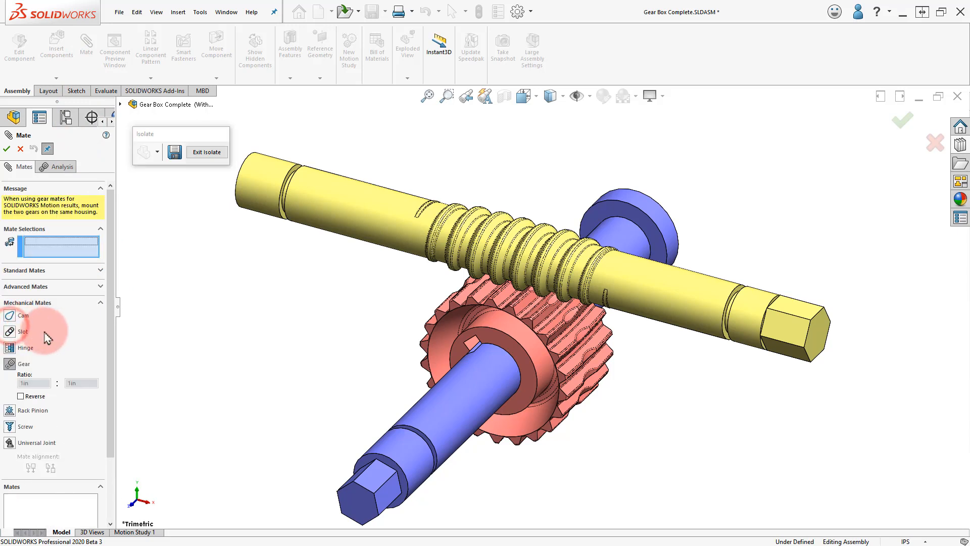
{"action": "left_click", "coordinate": [716, 299]}
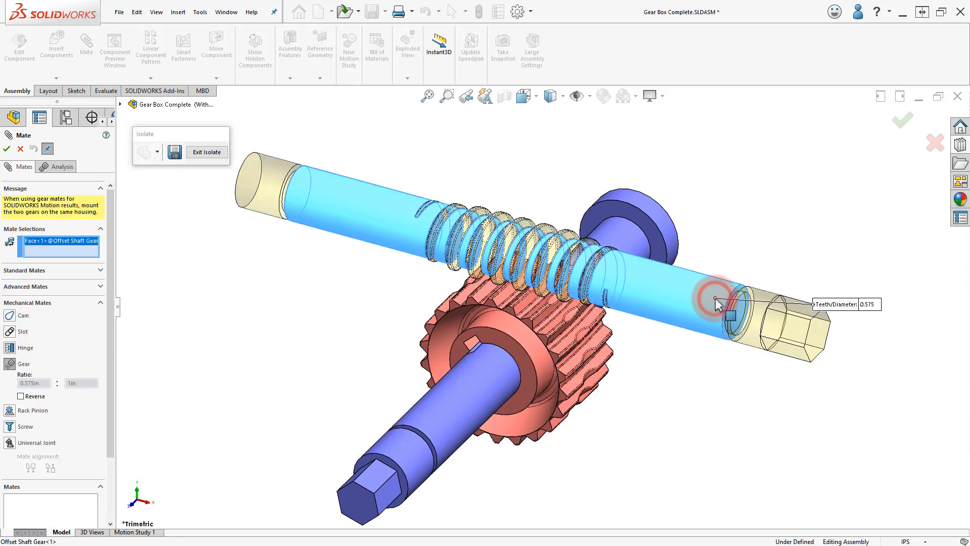
{"action": "left_click", "coordinate": [445, 422]}
Set the gear mate ratio to 1 for the Offset Shaft Gear and 22 for the Worm Gear Shaft, and accept the mate
{"action": "left_click", "coordinate": [868, 305]}
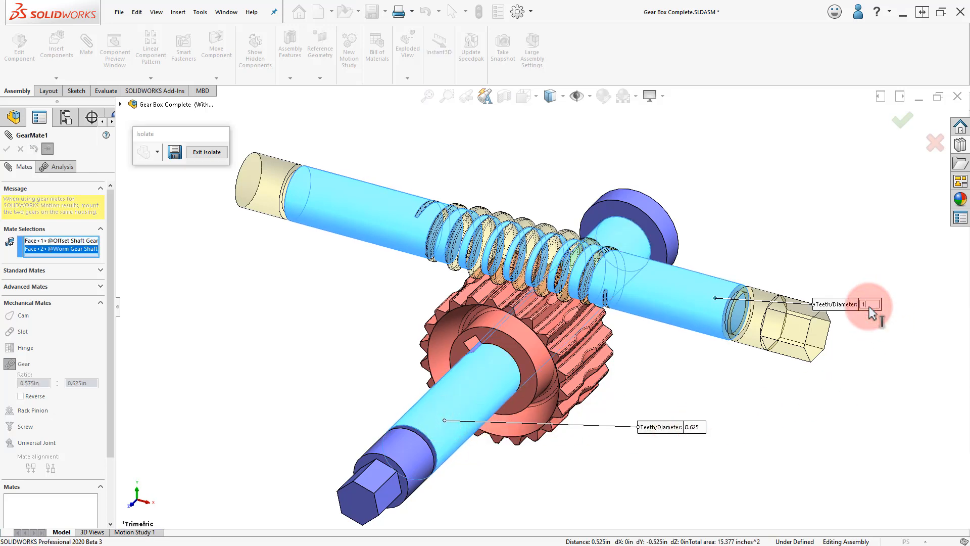
{"action": "left_click", "coordinate": [695, 427]}
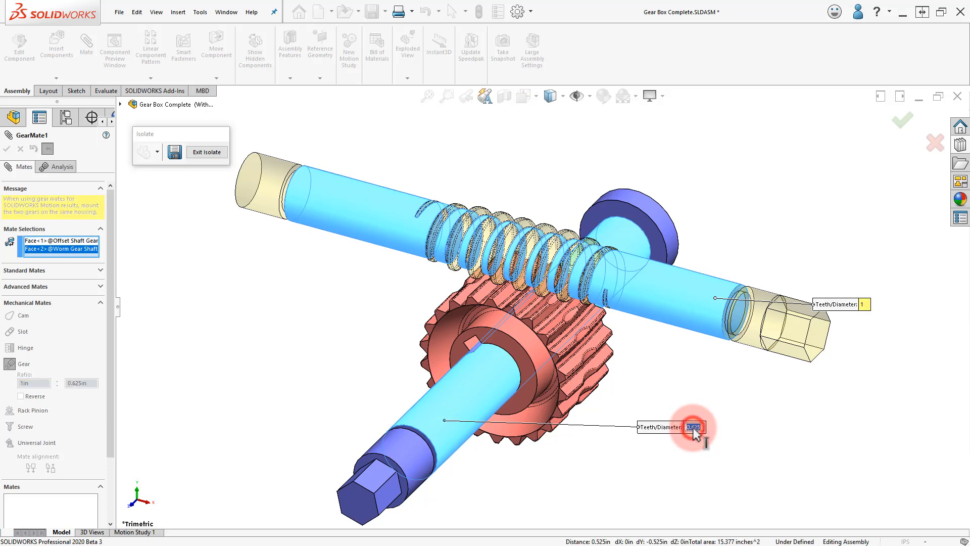
{"action": "left_click", "coordinate": [740, 415]}
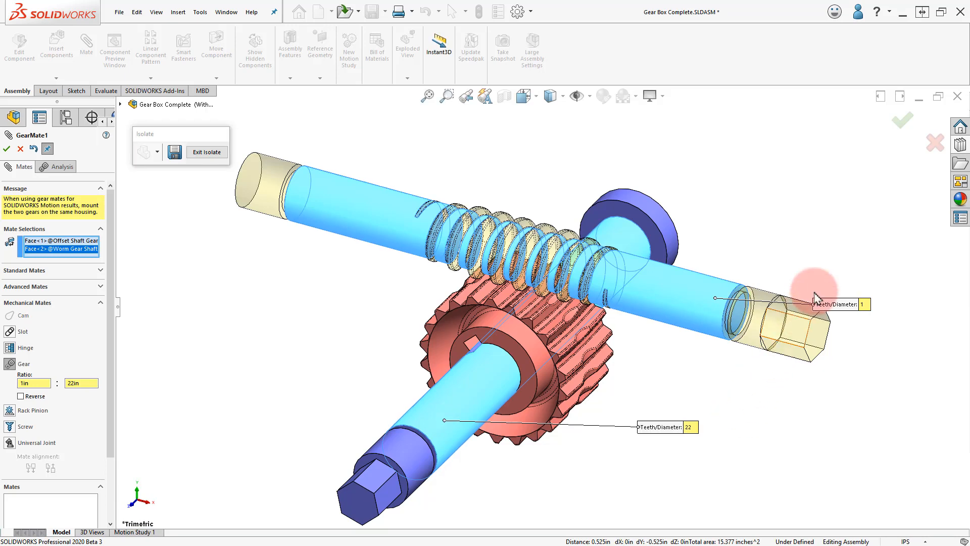
{"action": "left_click", "coordinate": [904, 121]}
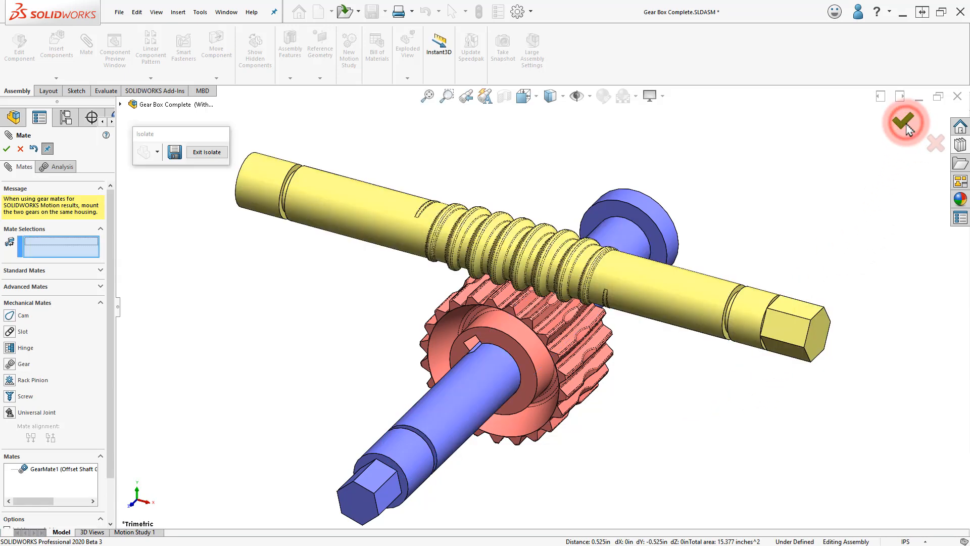
{"action": "left_click", "coordinate": [907, 129]}
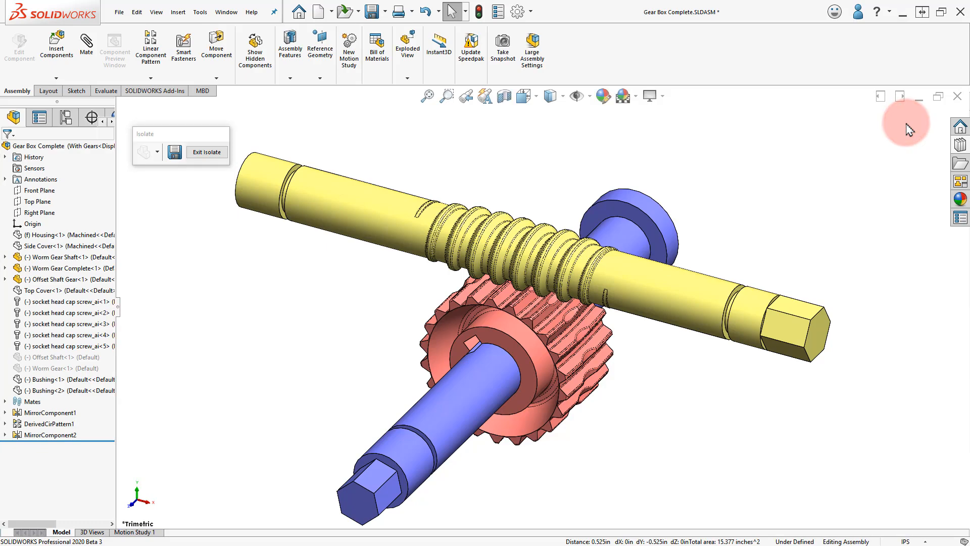
Test the gear mate by rotating the offset shaft and the worm gear, checking tooth engagement from the trimetric and front views
{"action": "left_click_drag", "start_coordinate": [799, 304], "coordinate": [743, 303]}
{"action": "key", "text": "Escape"}
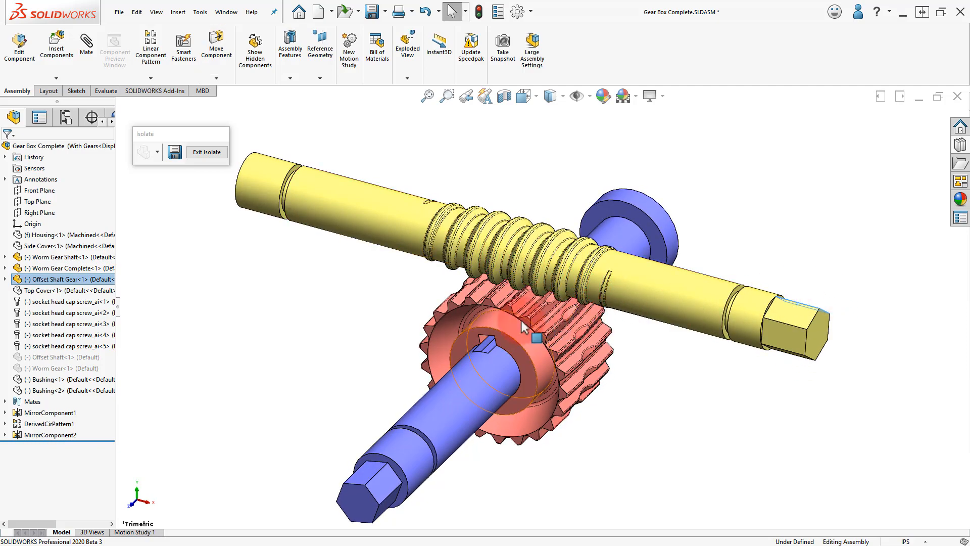
{"action": "left_click_drag", "start_coordinate": [528, 319], "coordinate": [543, 293]}
{"action": "left_click", "coordinate": [723, 237]}
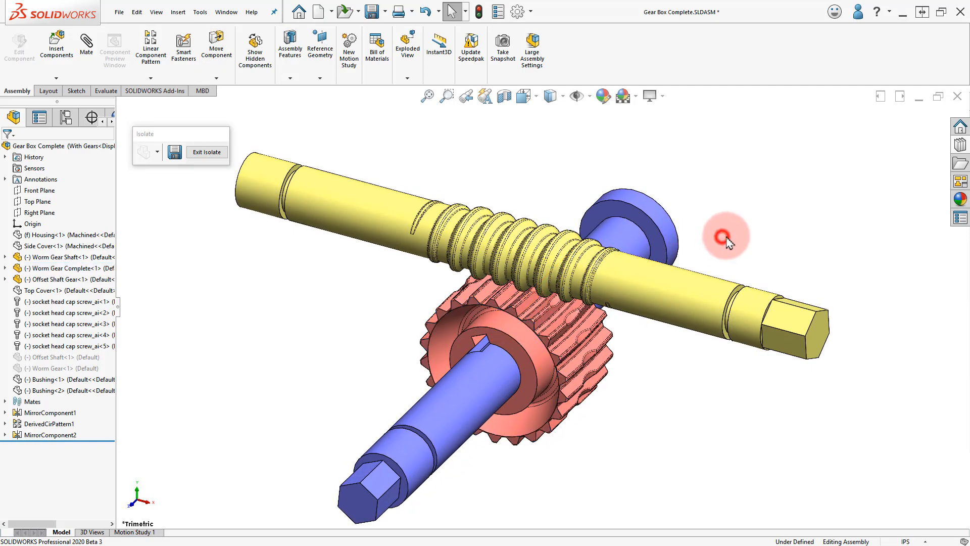
{"action": "key", "text": "ctrl+1"}
{"action": "scroll", "coordinate": [526, 269], "scroll_direction": "down", "scroll_amount": 6}
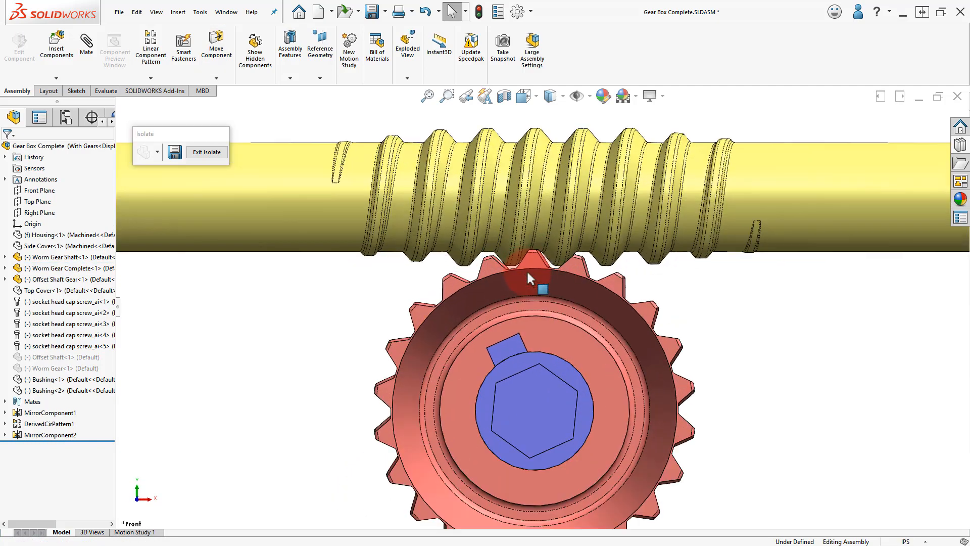
{"action": "left_click_drag", "start_coordinate": [545, 268], "coordinate": [556, 327]}
Return to the trimetric view and exit Isolate to bring back the rest of the gear box components
{"action": "right_click_drag", "start_coordinate": [801, 283], "coordinate": [834, 260]}
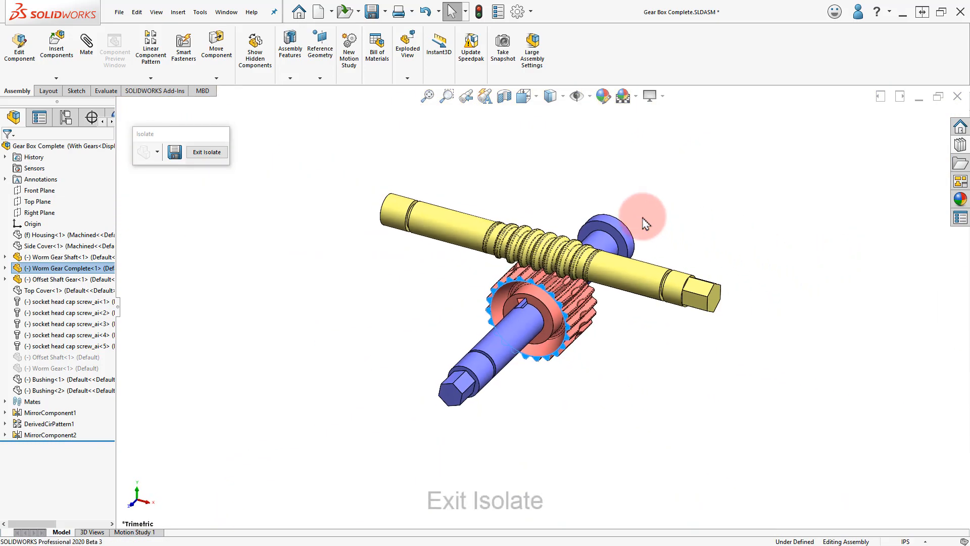
{"action": "left_click", "coordinate": [275, 194]}
{"action": "left_click", "coordinate": [214, 153]}
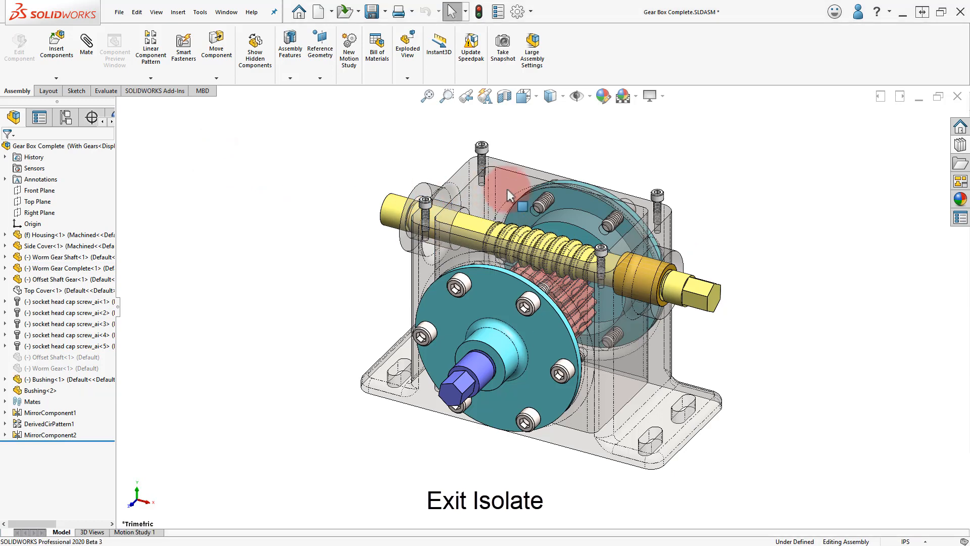
Make the transparent Housing opaque again and rebuild the assembly
{"action": "left_click", "coordinate": [518, 181]}
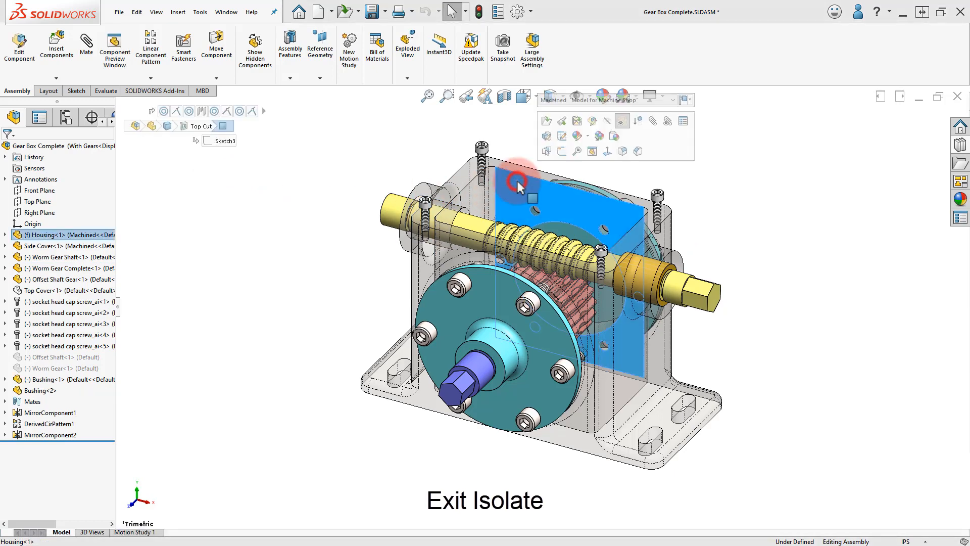
{"action": "left_click", "coordinate": [620, 125]}
{"action": "left_click", "coordinate": [598, 157]}
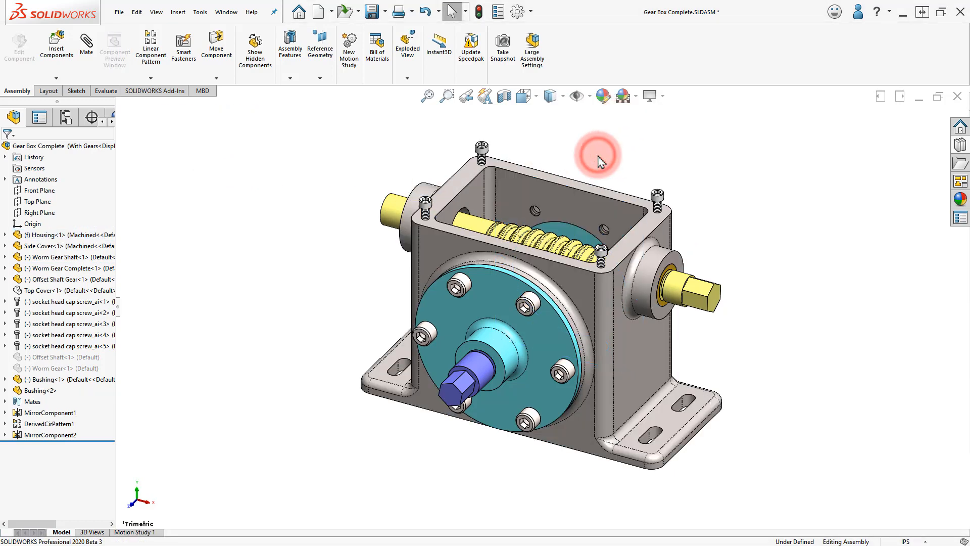
{"action": "left_click", "coordinate": [480, 12]}
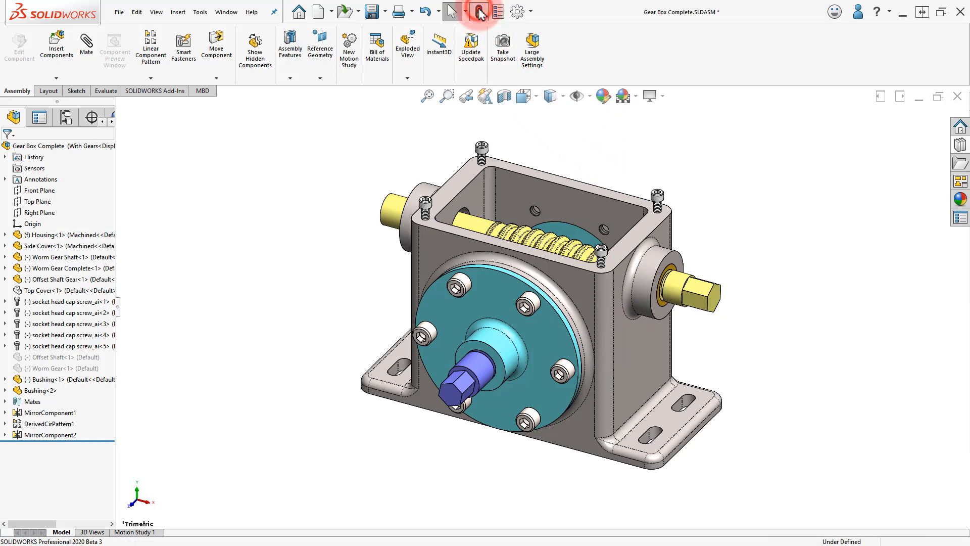
{"action": "left_click", "coordinate": [446, 97]}
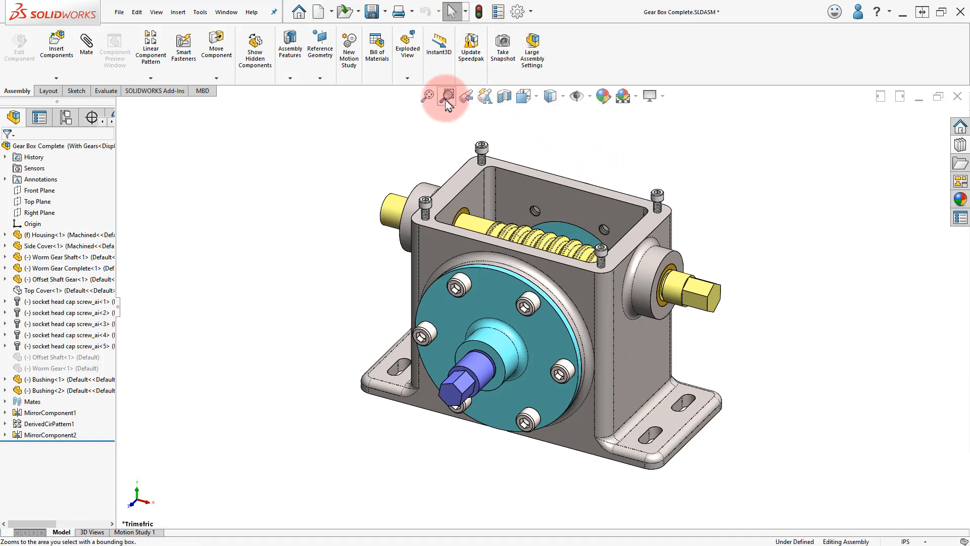
Show the hidden Top Cover on the gear box
{"action": "left_click", "coordinate": [63, 293]}
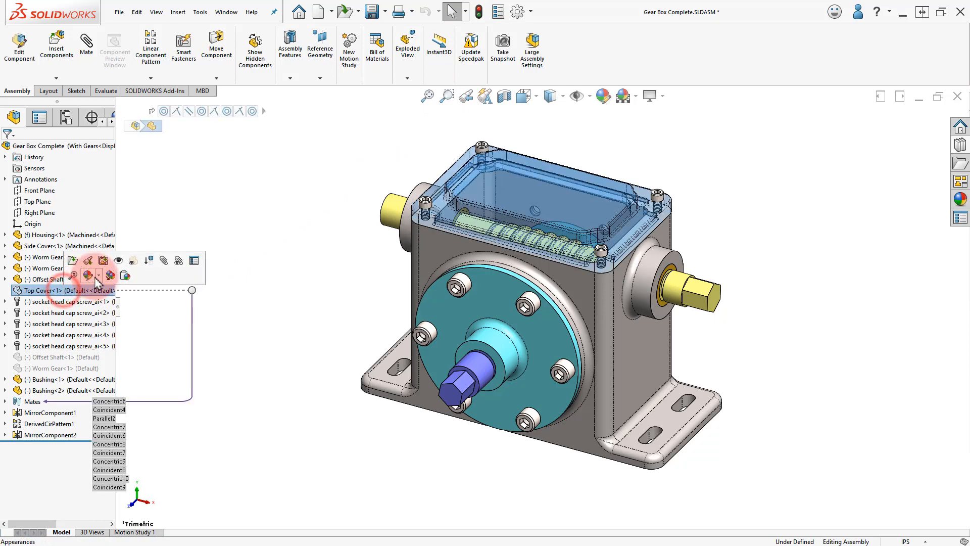
{"action": "left_click", "coordinate": [118, 259]}
{"action": "left_click", "coordinate": [230, 224]}
{"action": "mouse_move", "coordinate": [327, 305]}
{"action": "middle_mouse_down"}
{"action": "mouse_move", "coordinate": [378, 236]}
{"action": "mouse_move", "coordinate": [315, 289]}
{"action": "middle_mouse_up"}
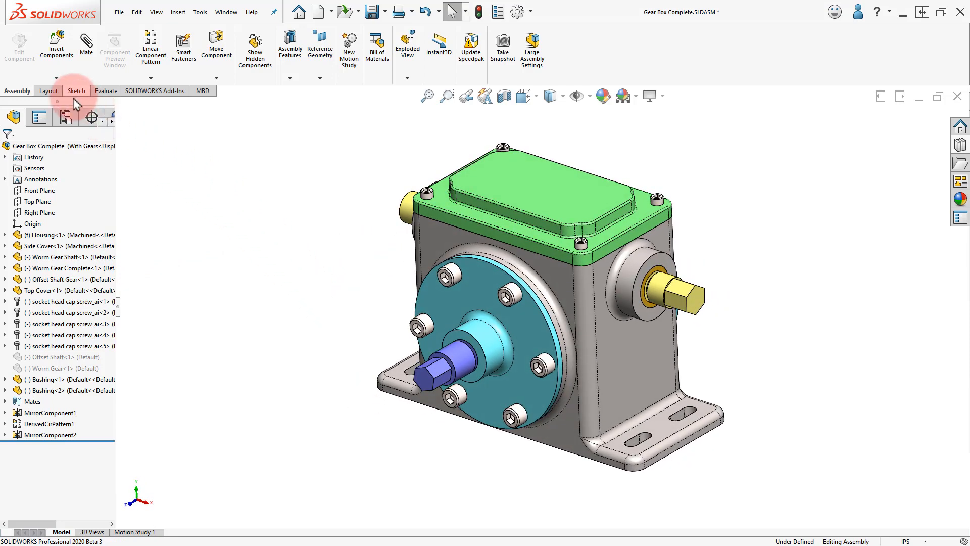
Split the FeatureManager to show the configurations below the component tree, and switch to Simplified and back to With Gears
{"action": "left_click_drag", "start_coordinate": [73, 102], "coordinate": [80, 365]}
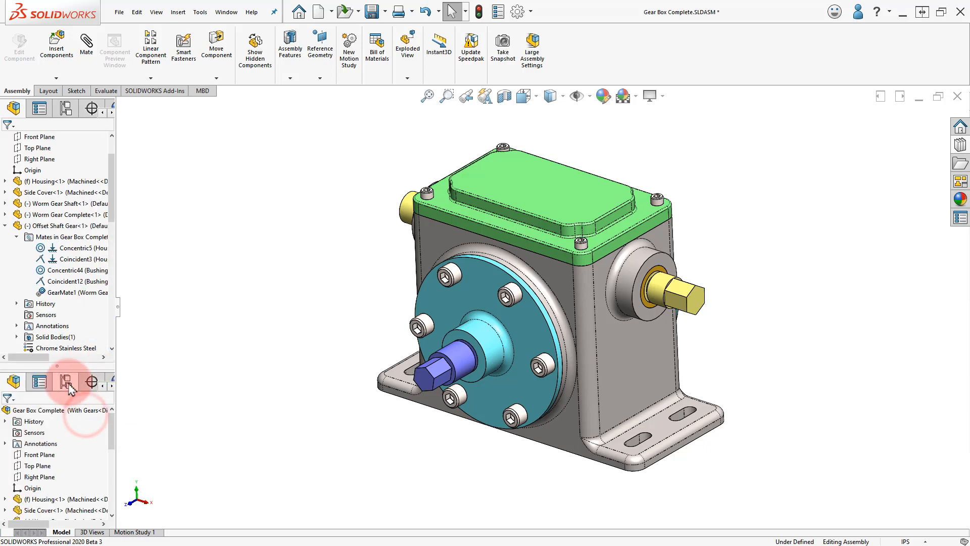
{"action": "left_click", "coordinate": [66, 381]}
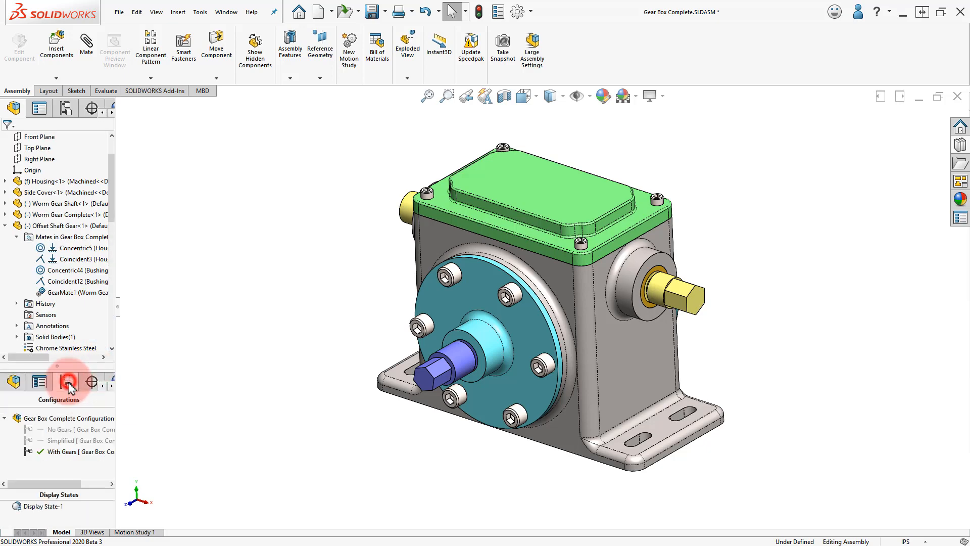
{"action": "double_click", "coordinate": [64, 435]}
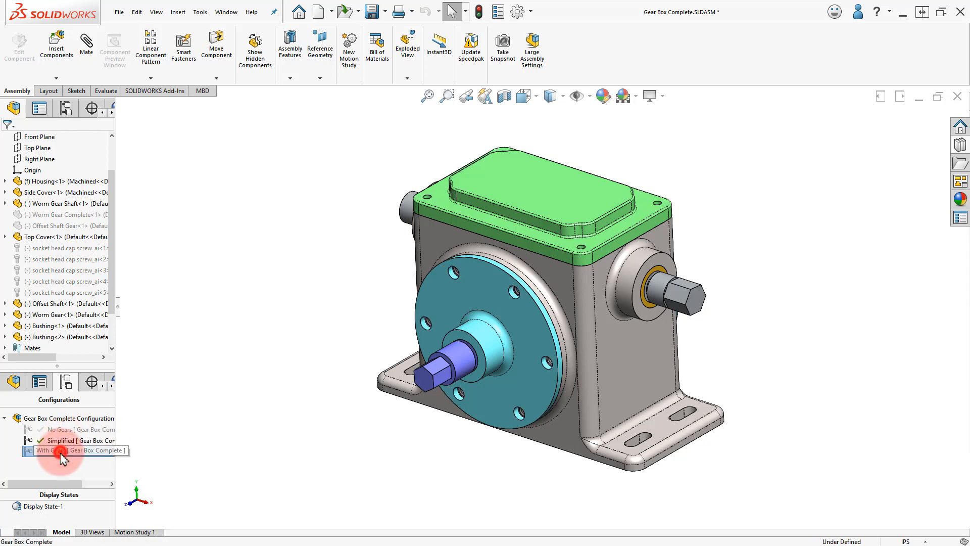
{"action": "double_click", "coordinate": [61, 452]}
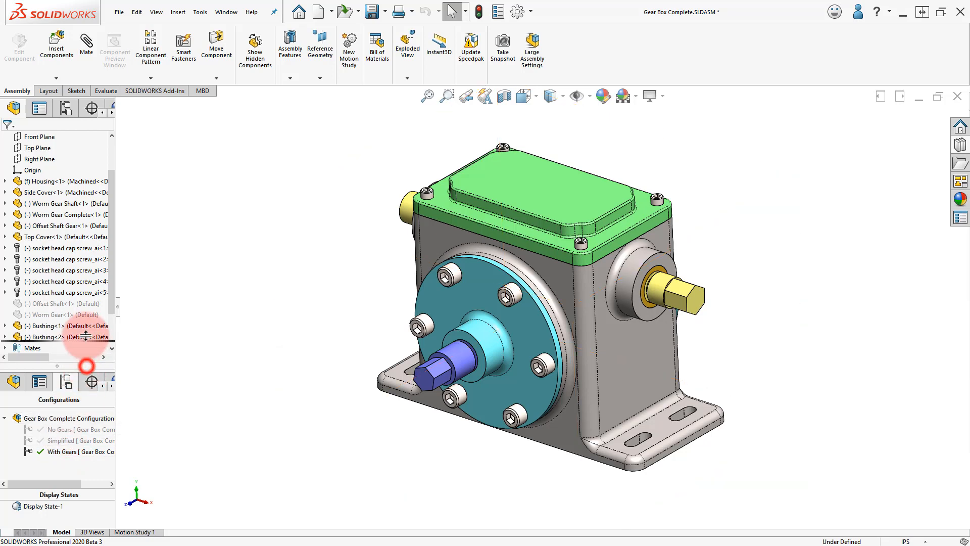
Enlarge the configurations area, widen the component tree and expand the Display Pane beside it
{"action": "left_click_drag", "start_coordinate": [86, 365], "coordinate": [85, 331]}
{"action": "left_click_drag", "start_coordinate": [78, 496], "coordinate": [79, 438]}
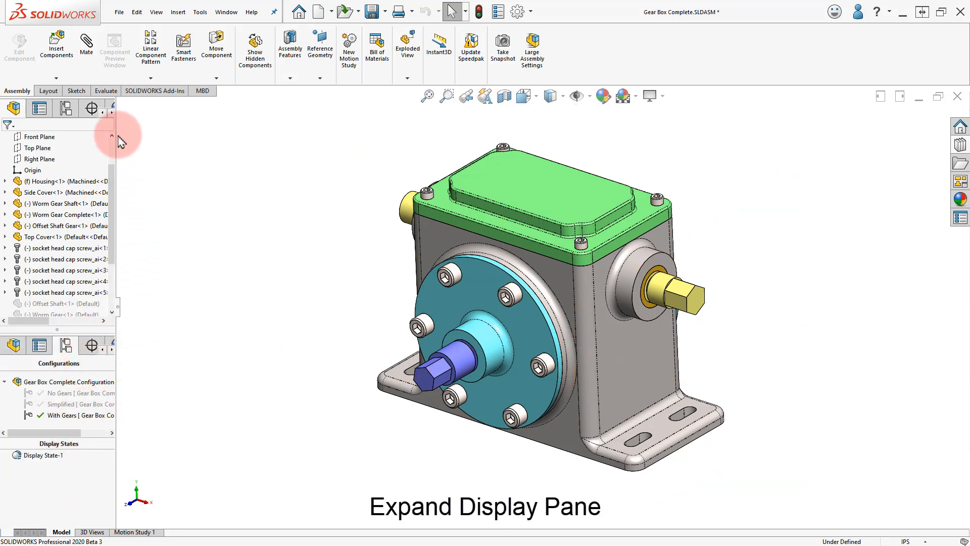
{"action": "left_click_drag", "start_coordinate": [116, 134], "coordinate": [151, 138]}
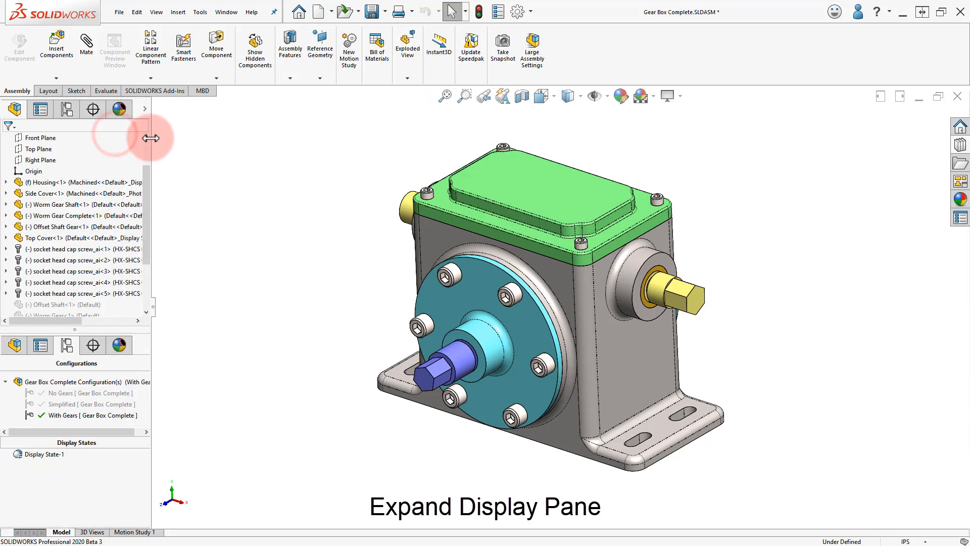
{"action": "left_click", "coordinate": [146, 110]}
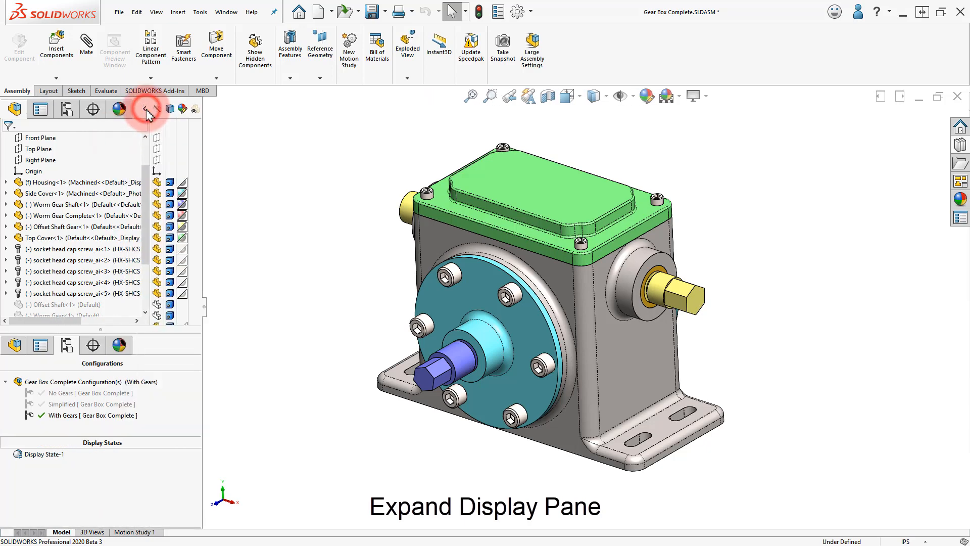
Make the Housing transparent and hide the Top Cover using the Display Pane
{"action": "left_click", "coordinate": [194, 184]}
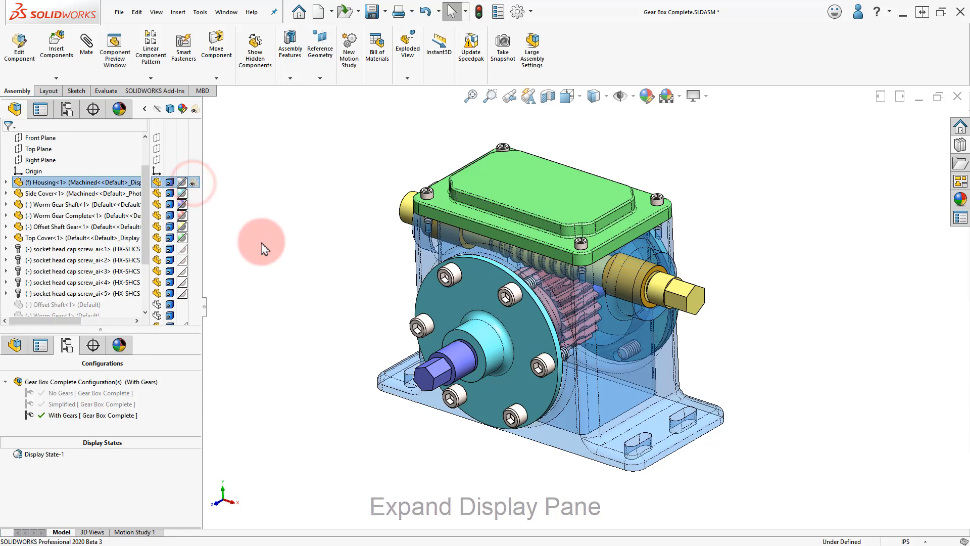
{"action": "left_click", "coordinate": [268, 249]}
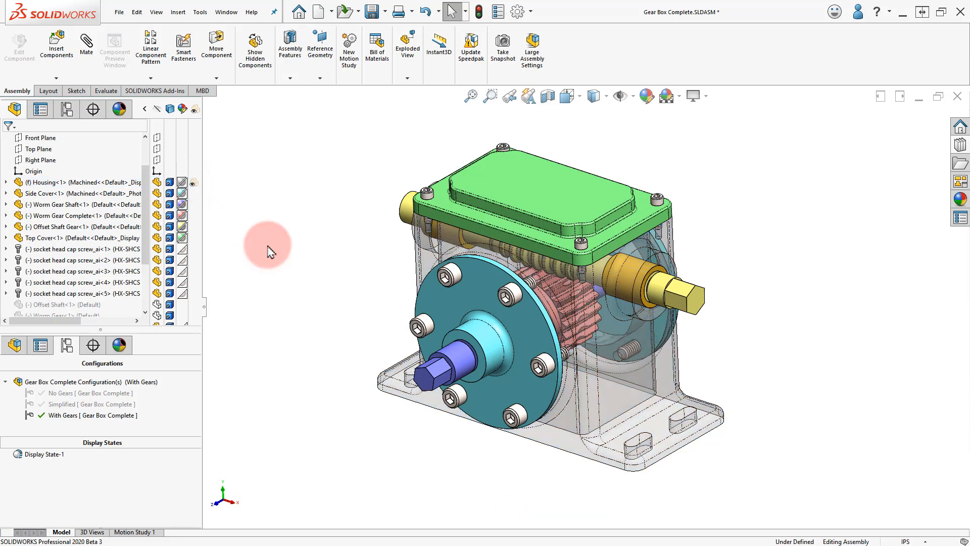
{"action": "left_click", "coordinate": [167, 240]}
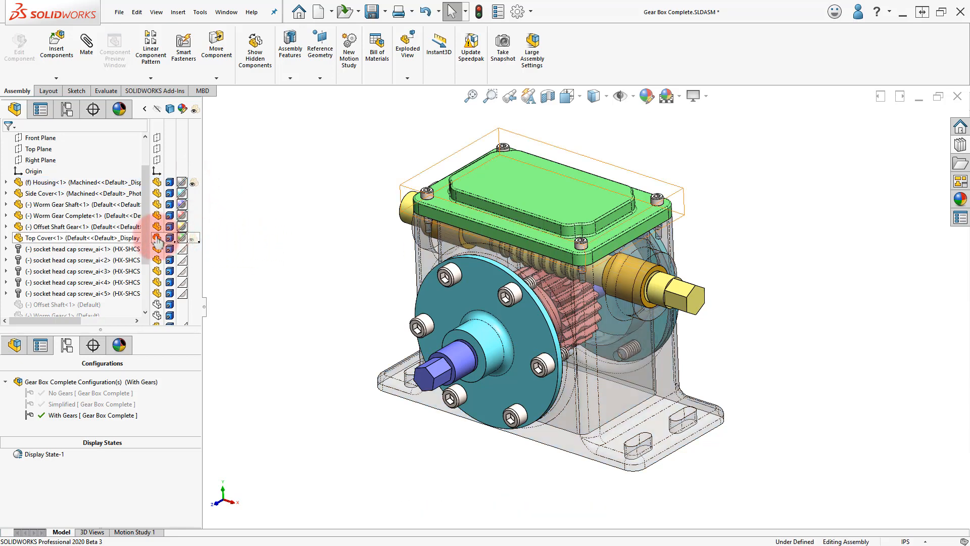
{"action": "left_click", "coordinate": [157, 238]}
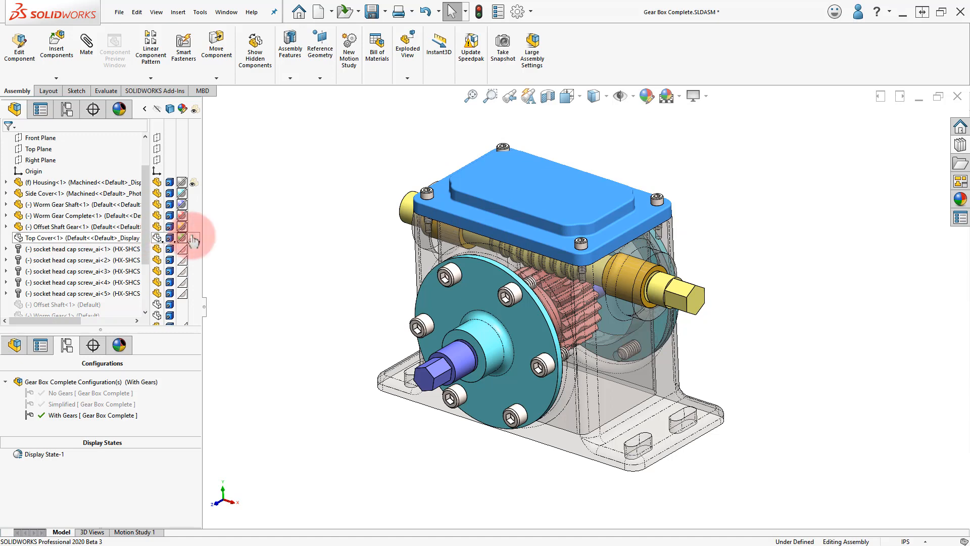
{"action": "left_click", "coordinate": [272, 243]}
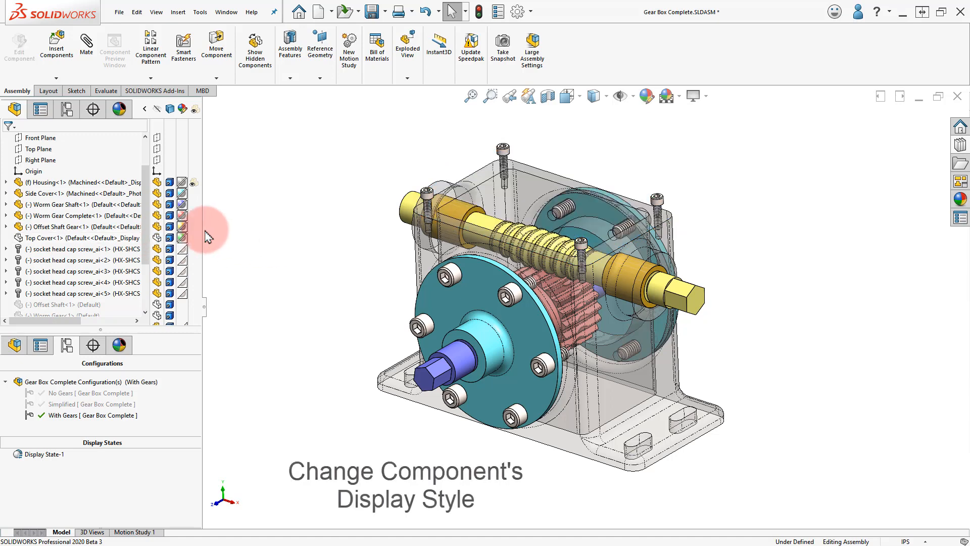
Change the Side Cover's display style to Hidden Lines Removed
{"action": "left_click", "coordinate": [162, 194]}
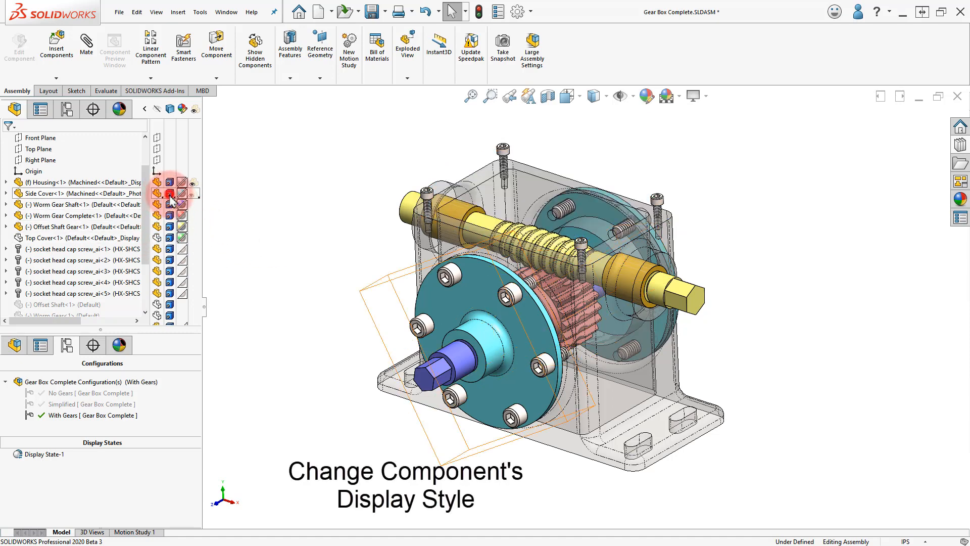
{"action": "left_click", "coordinate": [170, 196]}
{"action": "left_click", "coordinate": [189, 227]}
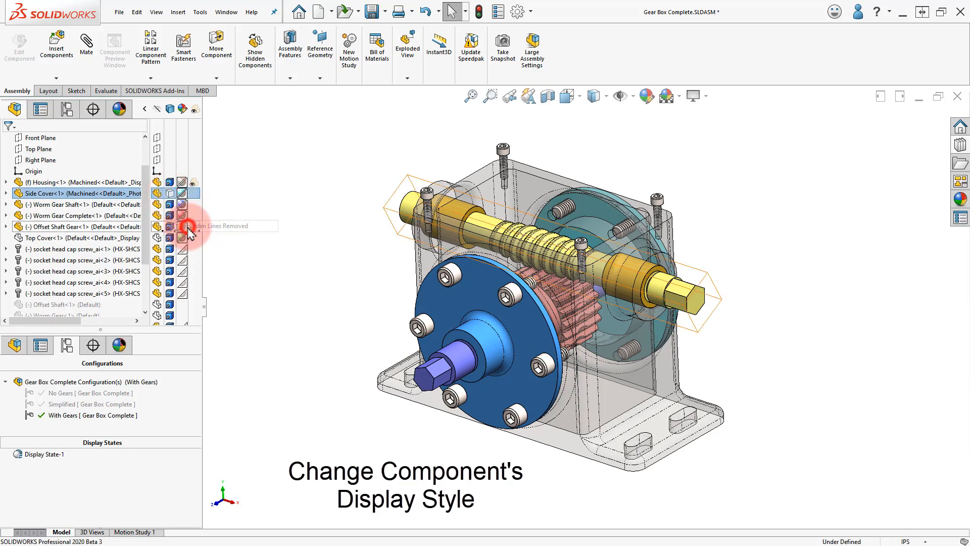
{"action": "left_click", "coordinate": [288, 264]}
{"action": "mouse_move", "coordinate": [288, 264]}
{"action": "middle_mouse_down"}
{"action": "mouse_move", "coordinate": [299, 223]}
{"action": "mouse_move", "coordinate": [335, 206]}
{"action": "mouse_move", "coordinate": [368, 210]}
{"action": "mouse_move", "coordinate": [316, 221]}
{"action": "mouse_move", "coordinate": [282, 258]}
{"action": "mouse_move", "coordinate": [289, 270]}
{"action": "middle_mouse_up"}
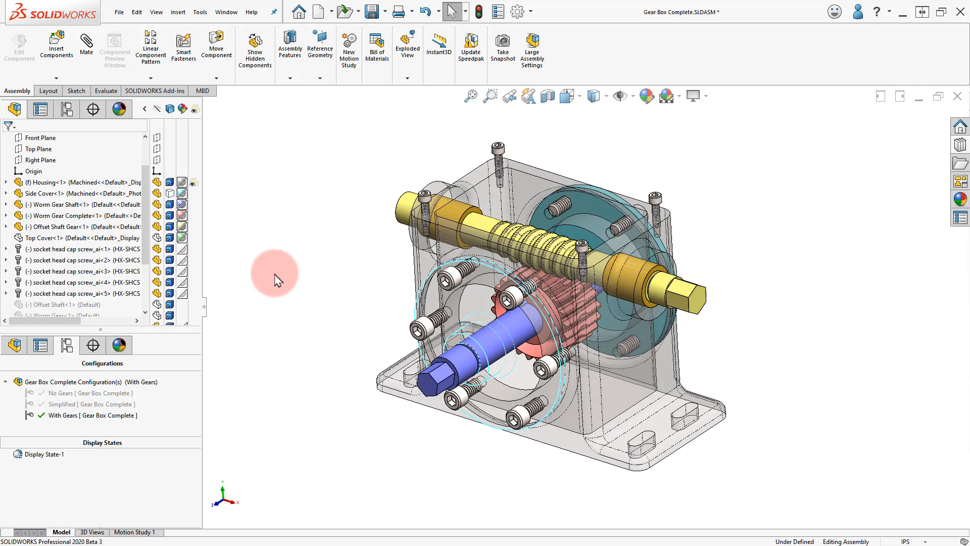
Change the Housing's display style to Shaded so its edges are not drawn
{"action": "left_click", "coordinate": [170, 182]}
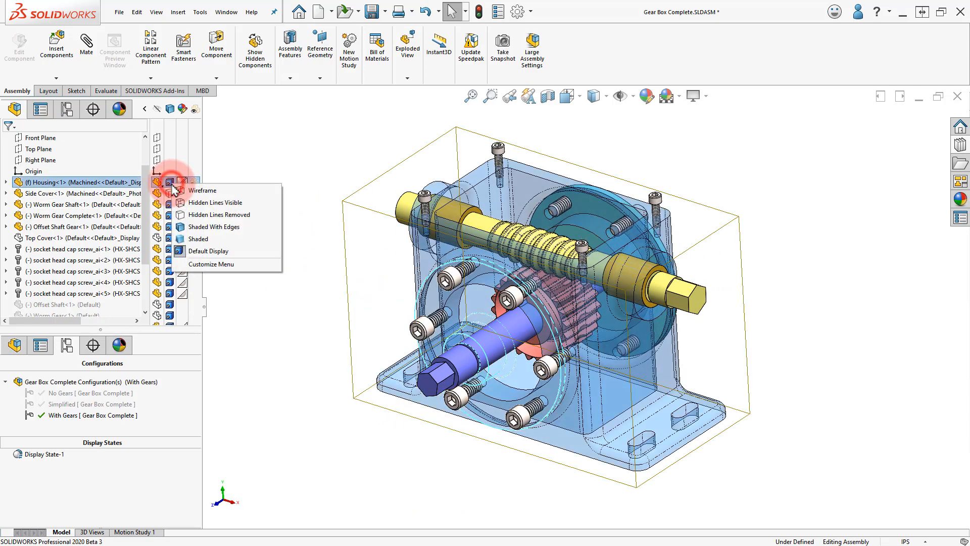
{"action": "left_click", "coordinate": [190, 239]}
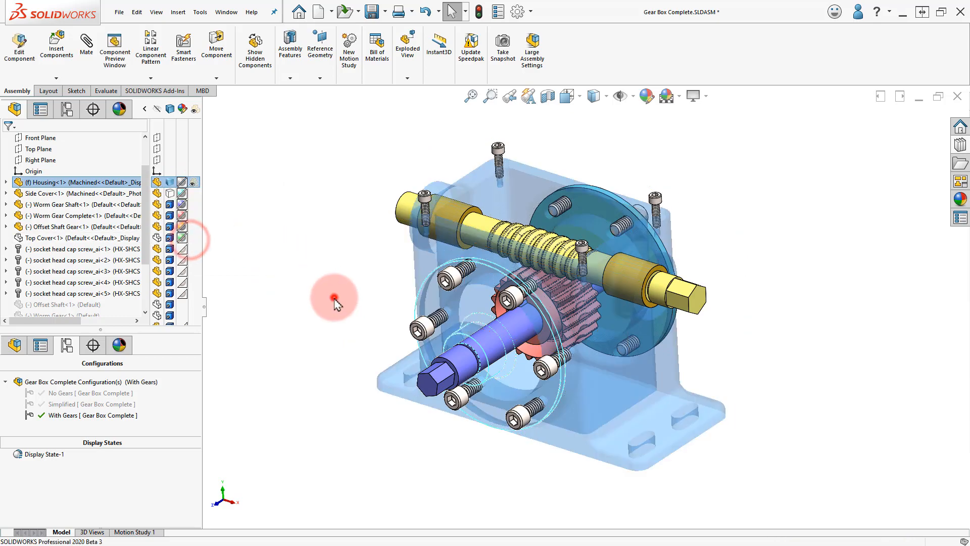
{"action": "left_click", "coordinate": [334, 302]}
{"action": "middle_click_drag", "start_coordinate": [336, 298], "coordinate": [316, 279]}
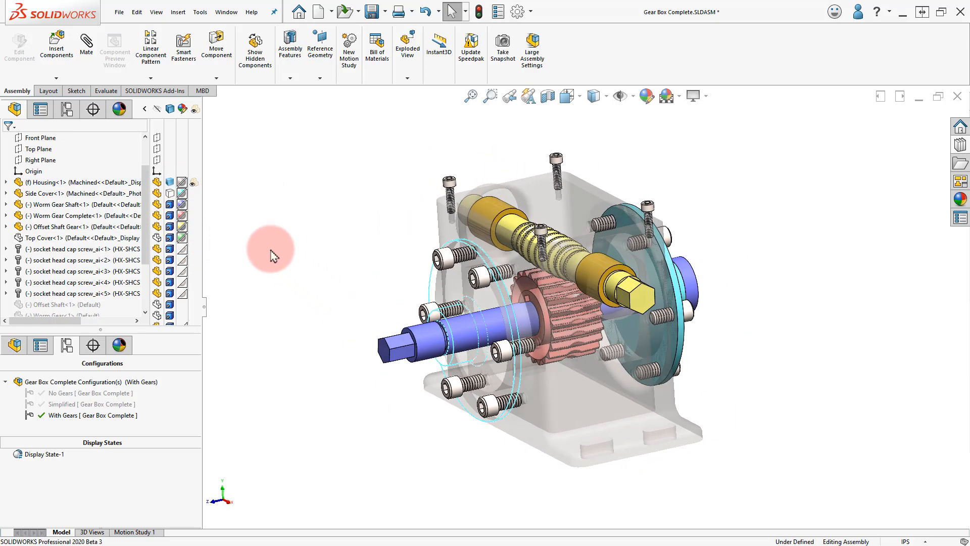
Change the Worm Gear Shaft's display style to Wireframe
{"action": "left_click", "coordinate": [177, 205]}
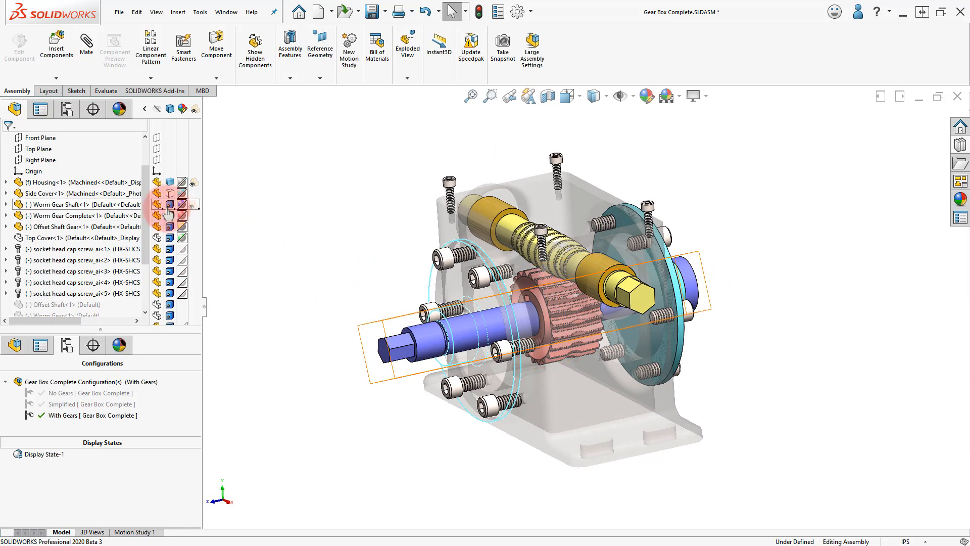
{"action": "left_click", "coordinate": [169, 204]}
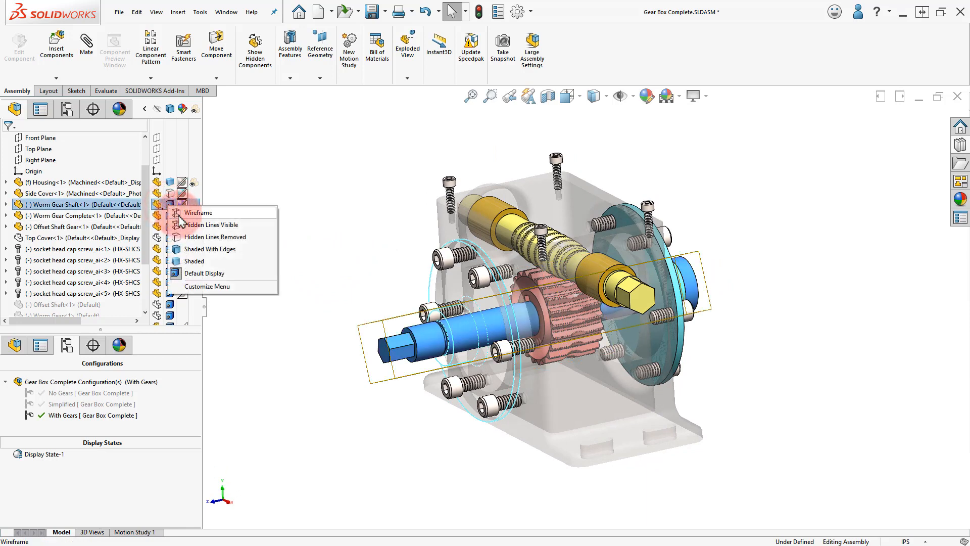
{"action": "left_click", "coordinate": [182, 213]}
{"action": "left_click", "coordinate": [306, 280]}
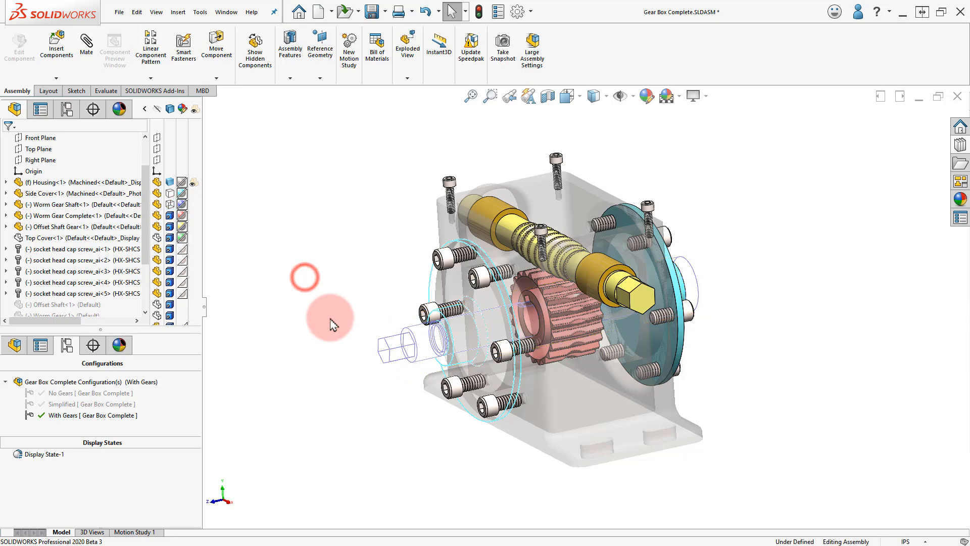
{"action": "middle_click_drag", "start_coordinate": [329, 321], "coordinate": [357, 334]}
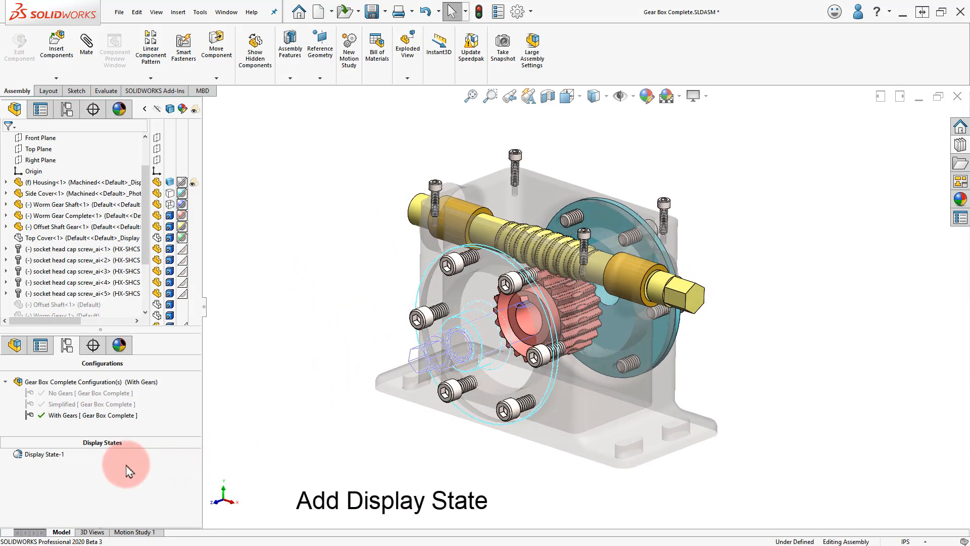
Add a new display state to the assembly and name it All Visible
{"action": "right_click", "coordinate": [43, 456]}
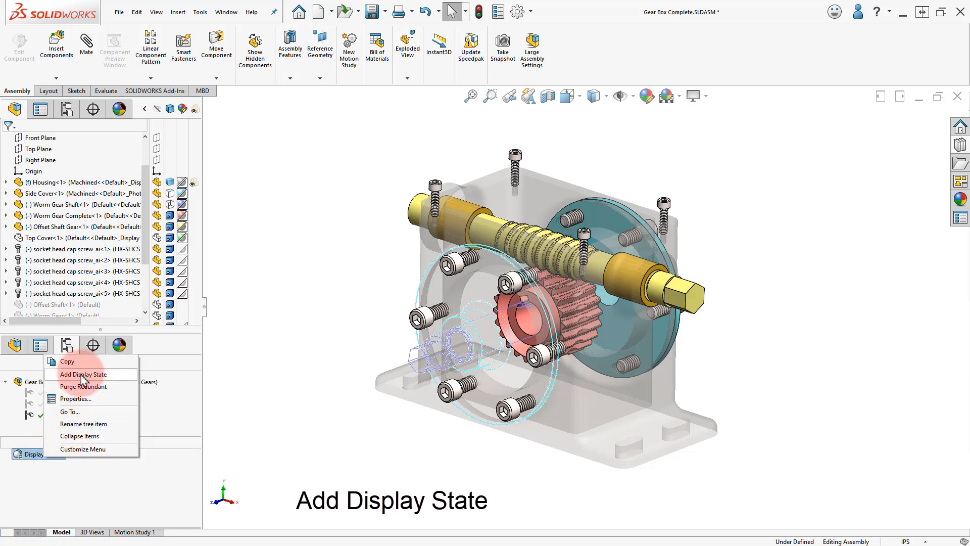
{"action": "left_click", "coordinate": [82, 375]}
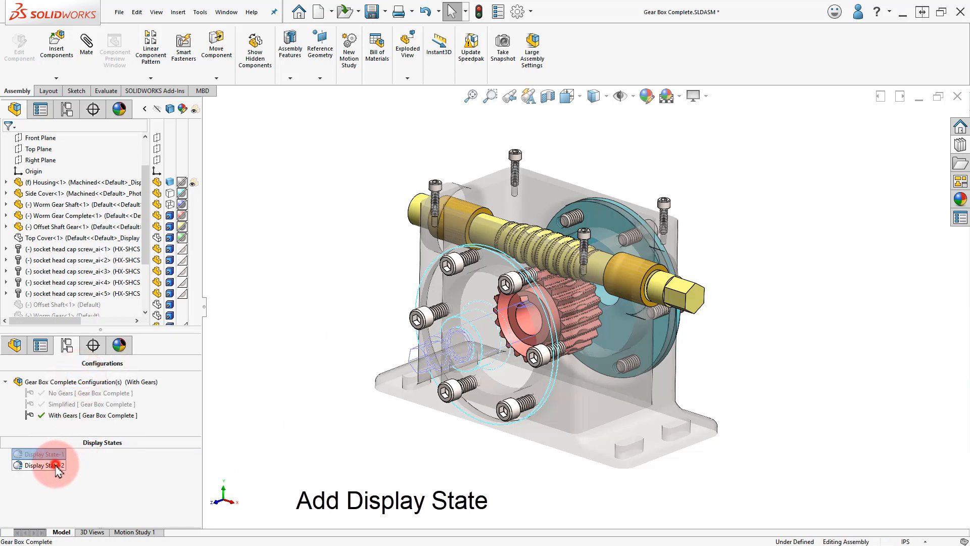
{"action": "right_click", "coordinate": [57, 467]}
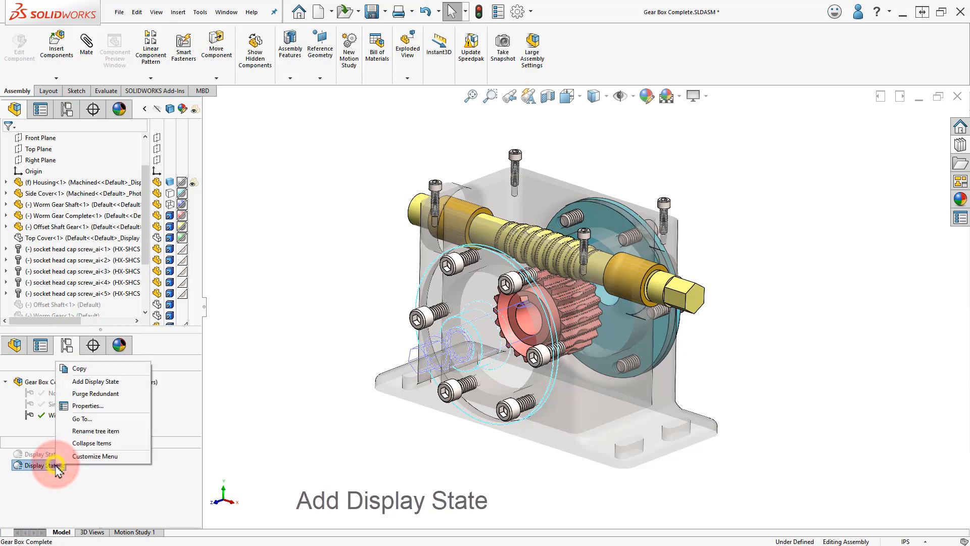
{"action": "left_click", "coordinate": [102, 403]}
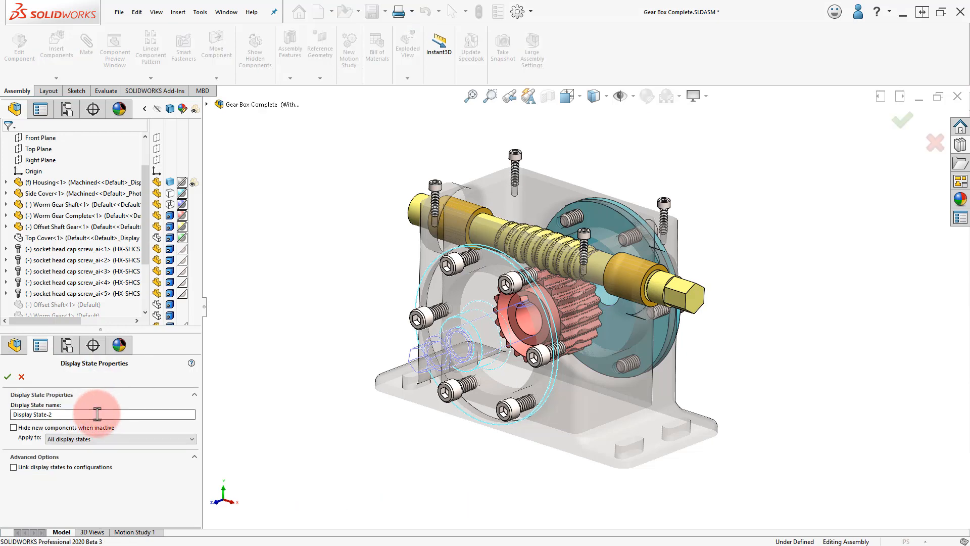
{"action": "left_click_drag", "start_coordinate": [97, 413], "coordinate": [4, 414]}
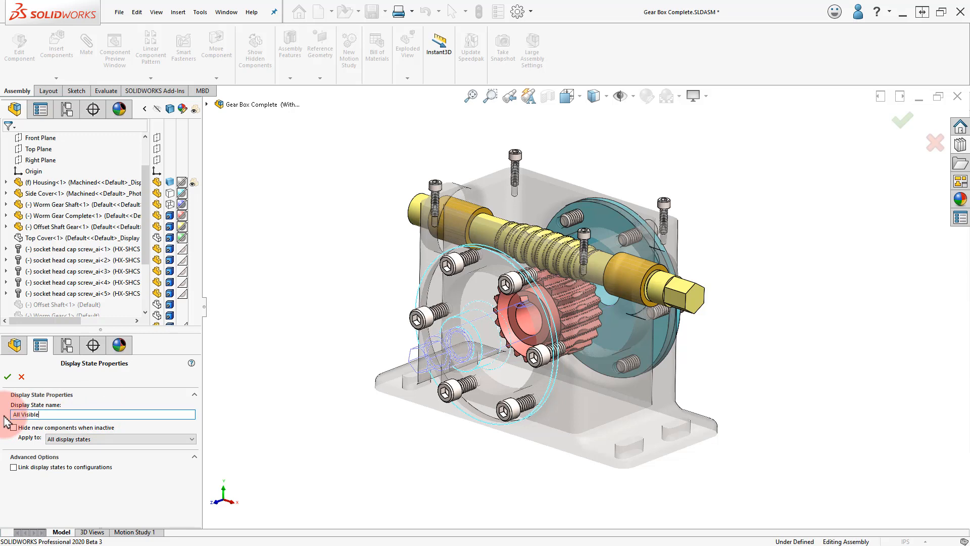
{"action": "left_click", "coordinate": [7, 377]}
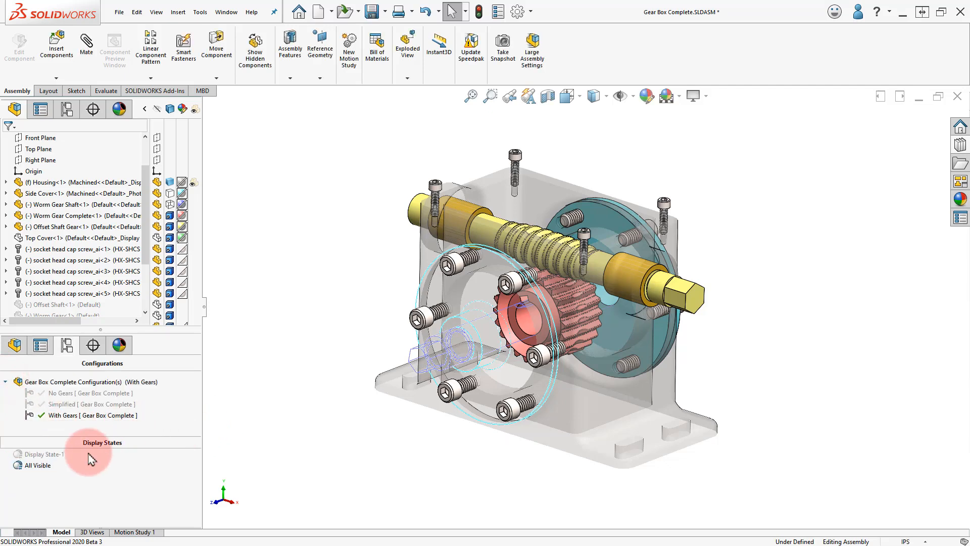
Reset the Housing and Side Cover to Default Display and turn off the Housing's transparency
{"action": "left_click", "coordinate": [170, 182]}
{"action": "left_click", "coordinate": [183, 251]}
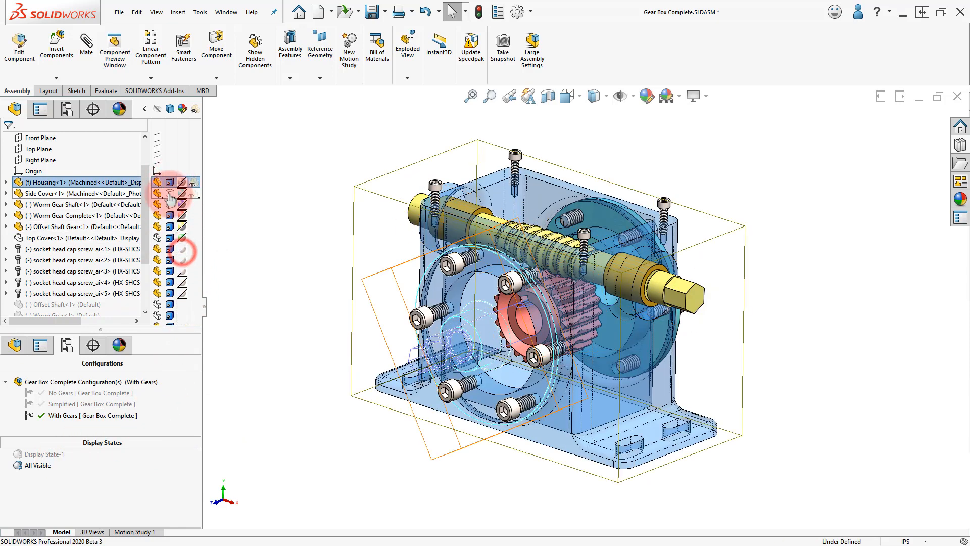
{"action": "left_click", "coordinate": [170, 195]}
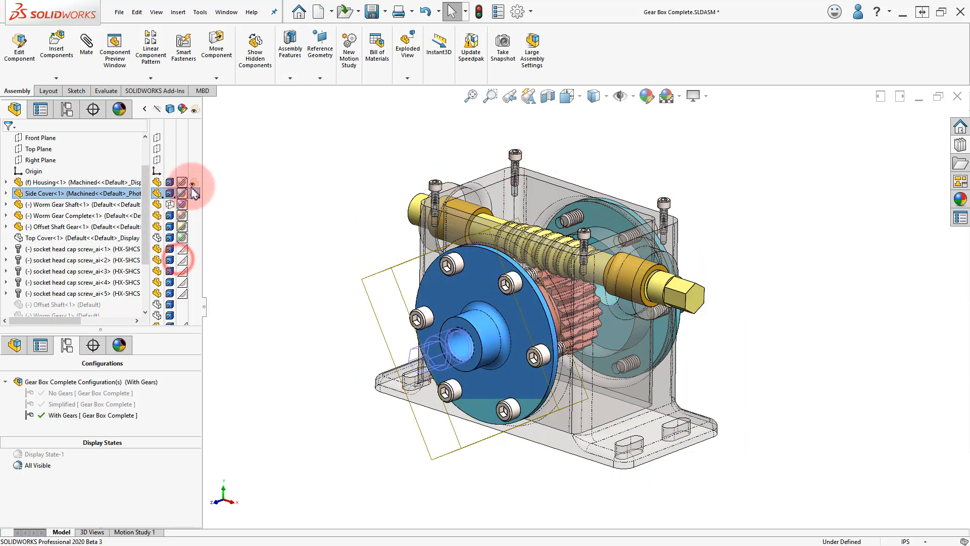
{"action": "left_click", "coordinate": [192, 182]}
Reset the Worm Gear Shaft to Default Display and show the hidden Top Cover
{"action": "left_click", "coordinate": [170, 204]}
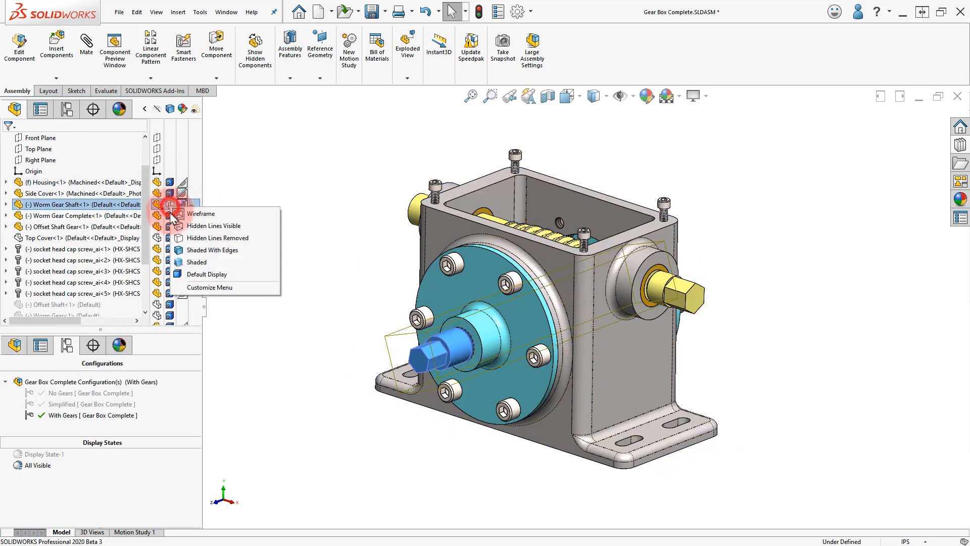
{"action": "left_click", "coordinate": [181, 273]}
{"action": "left_click", "coordinate": [157, 237]}
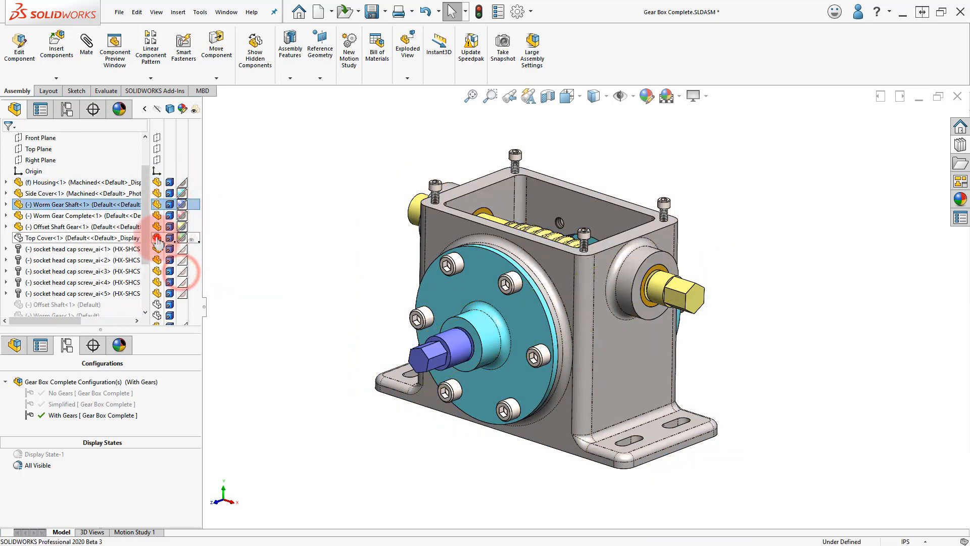
{"action": "left_click", "coordinate": [248, 267]}
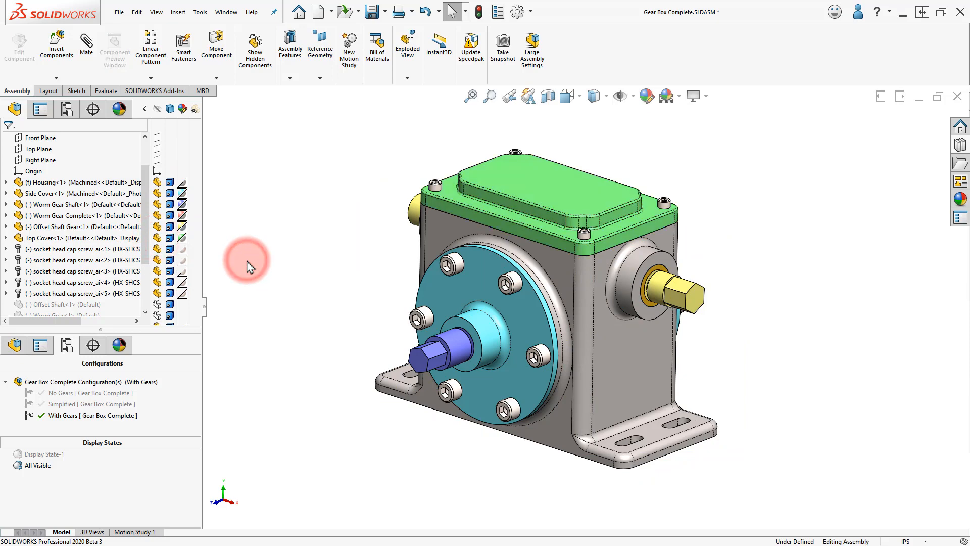
Compare Display State-1 with All Visible by activating each in turn, ending on All Visible, and collapse the Display Pane
{"action": "double_click", "coordinate": [42, 455]}
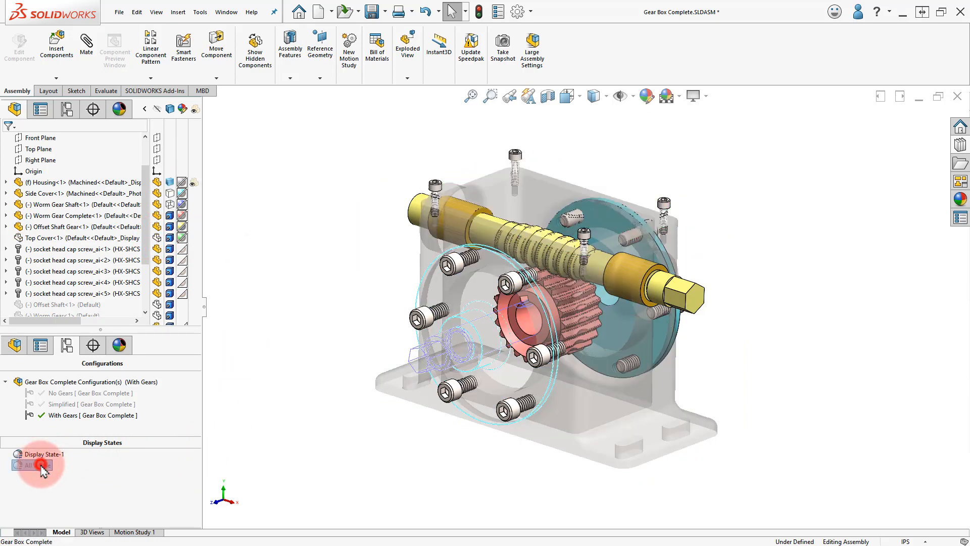
{"action": "double_click", "coordinate": [41, 465]}
{"action": "double_click", "coordinate": [40, 454]}
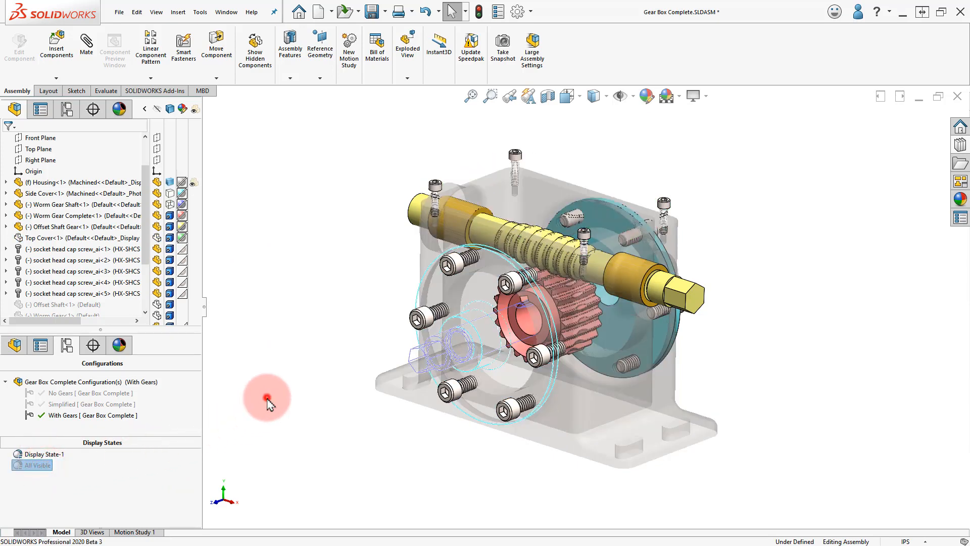
{"action": "double_click", "coordinate": [33, 465]}
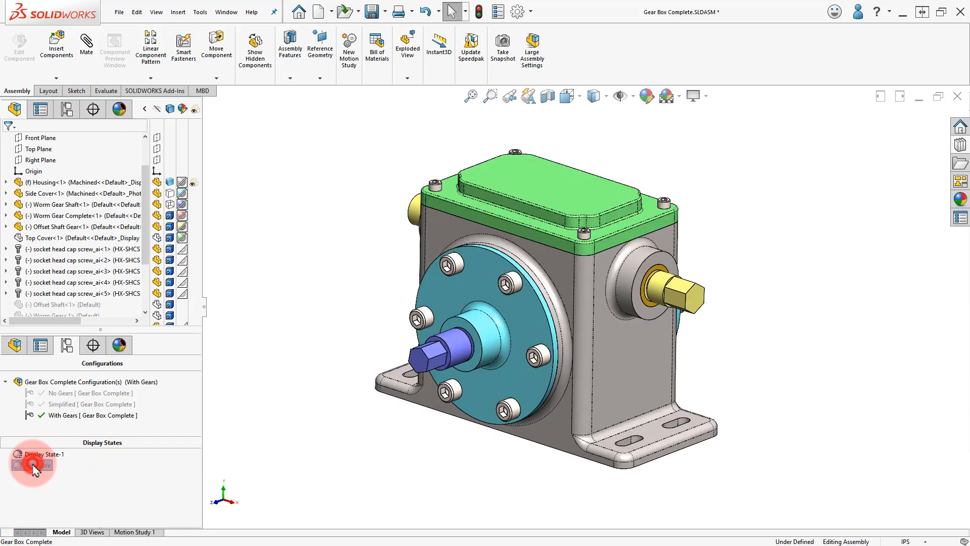
{"action": "left_click", "coordinate": [225, 398]}
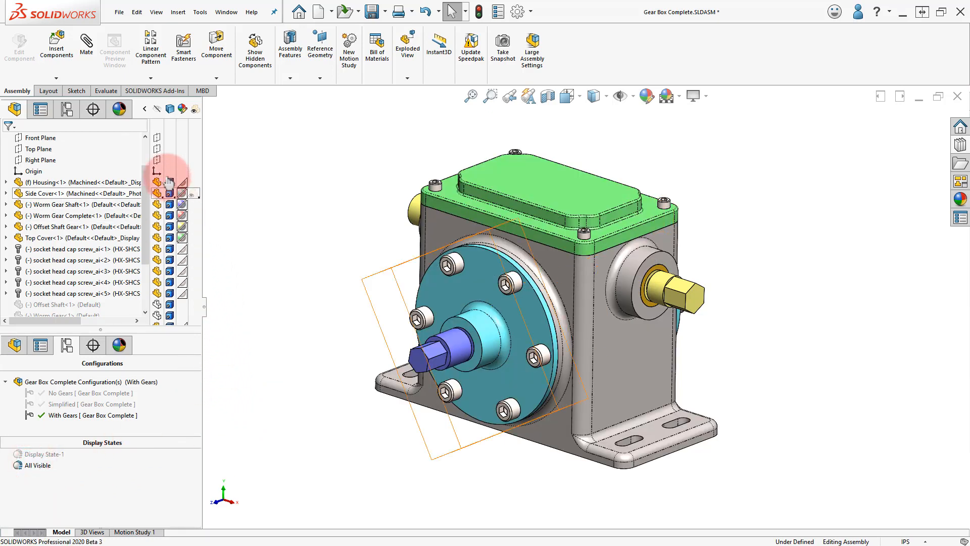
{"action": "left_click", "coordinate": [145, 110]}
{"action": "left_click", "coordinate": [199, 184]}
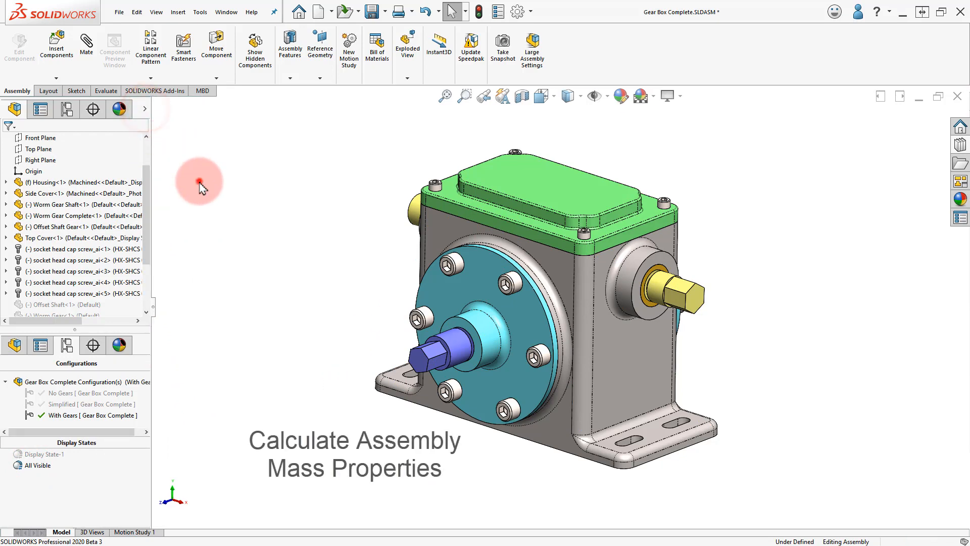
Calculate the mass properties of the Gear Box Complete assembly, examine the report, and close it
{"action": "left_click", "coordinate": [106, 92]}
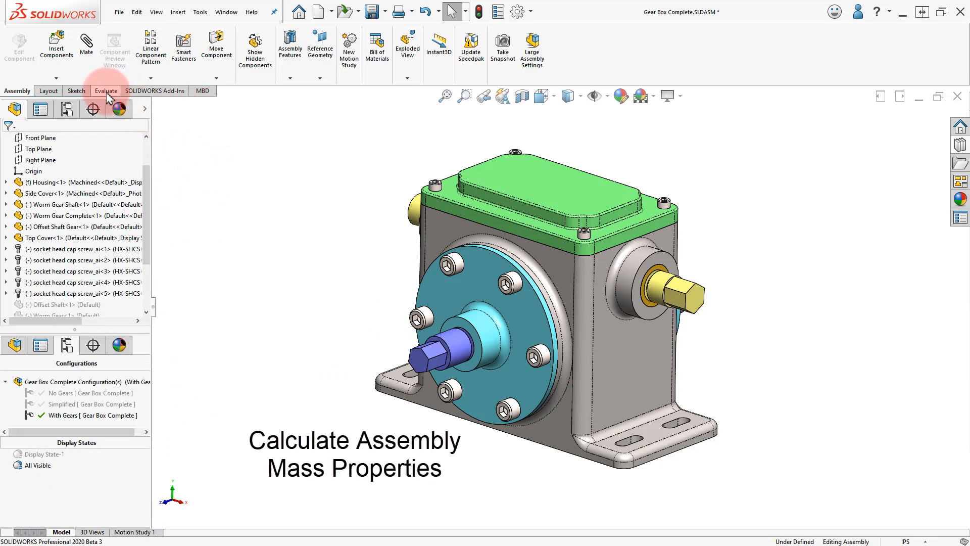
{"action": "left_click", "coordinate": [202, 70]}
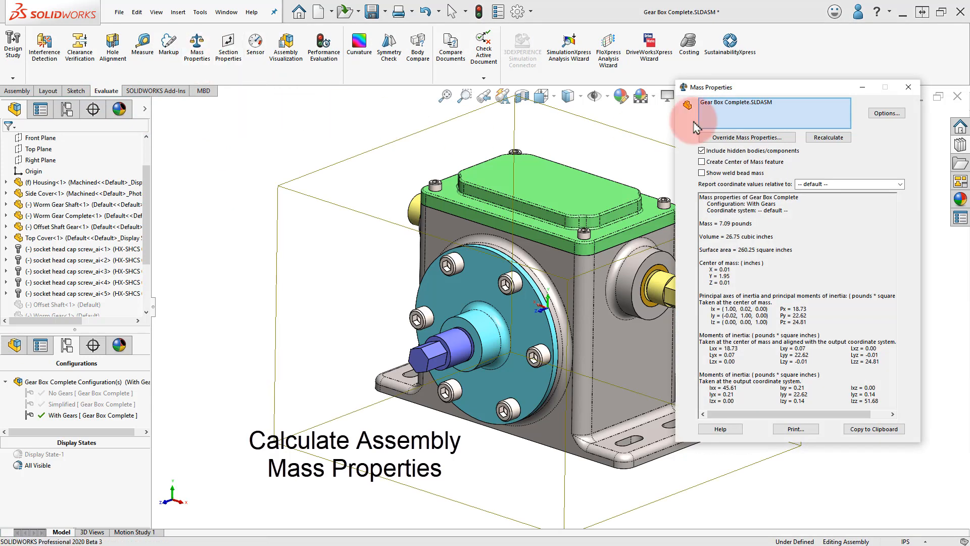
{"action": "left_click_drag", "start_coordinate": [806, 93], "coordinate": [257, 102]}
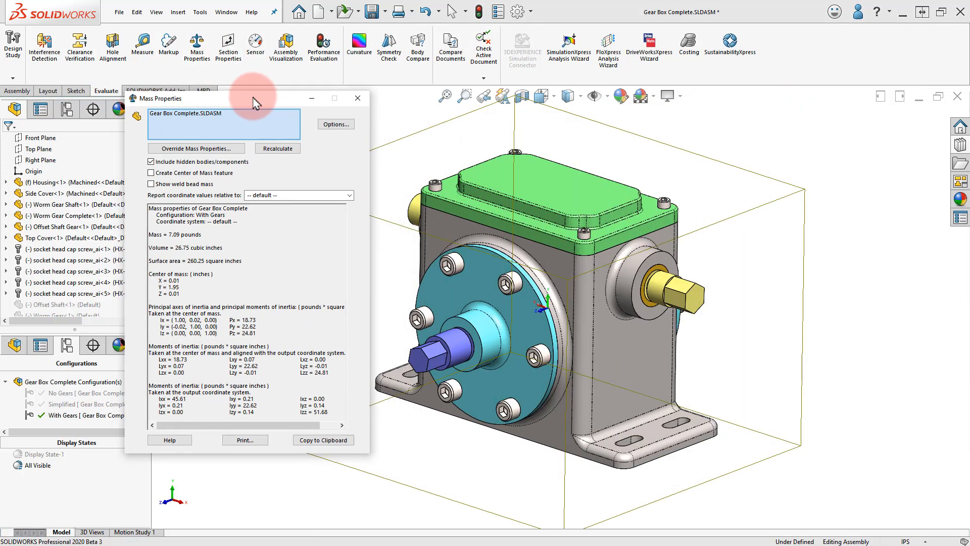
{"action": "left_click", "coordinate": [263, 146]}
{"action": "left_click", "coordinate": [297, 237]}
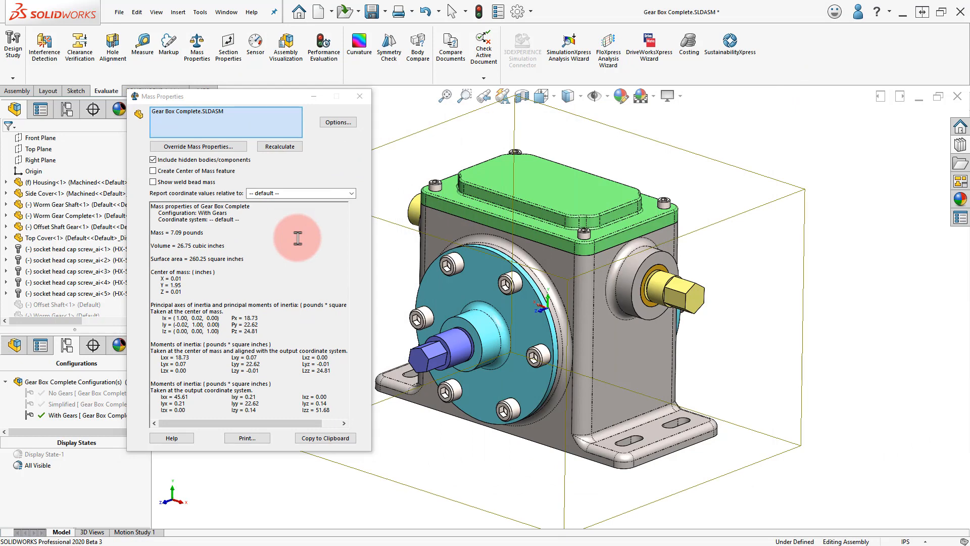
{"action": "left_click", "coordinate": [362, 103]}
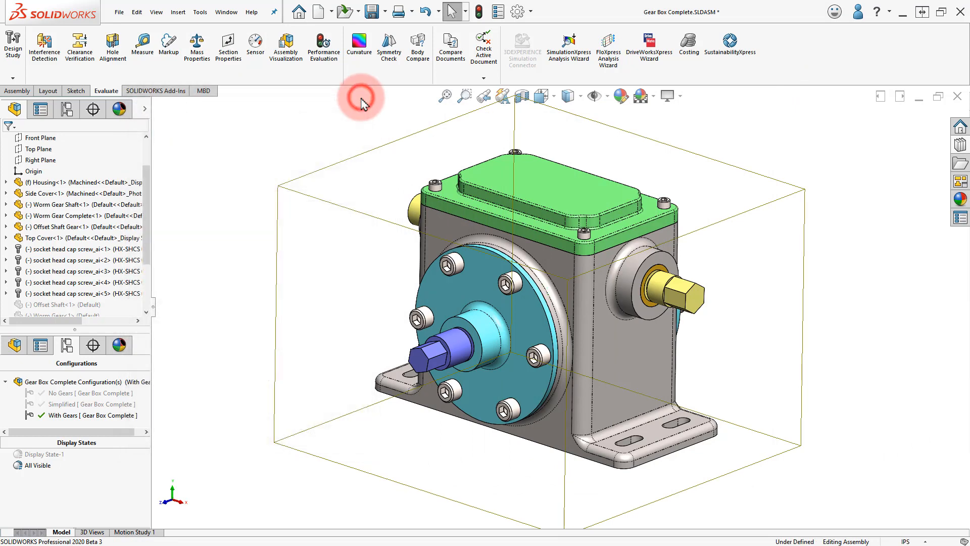